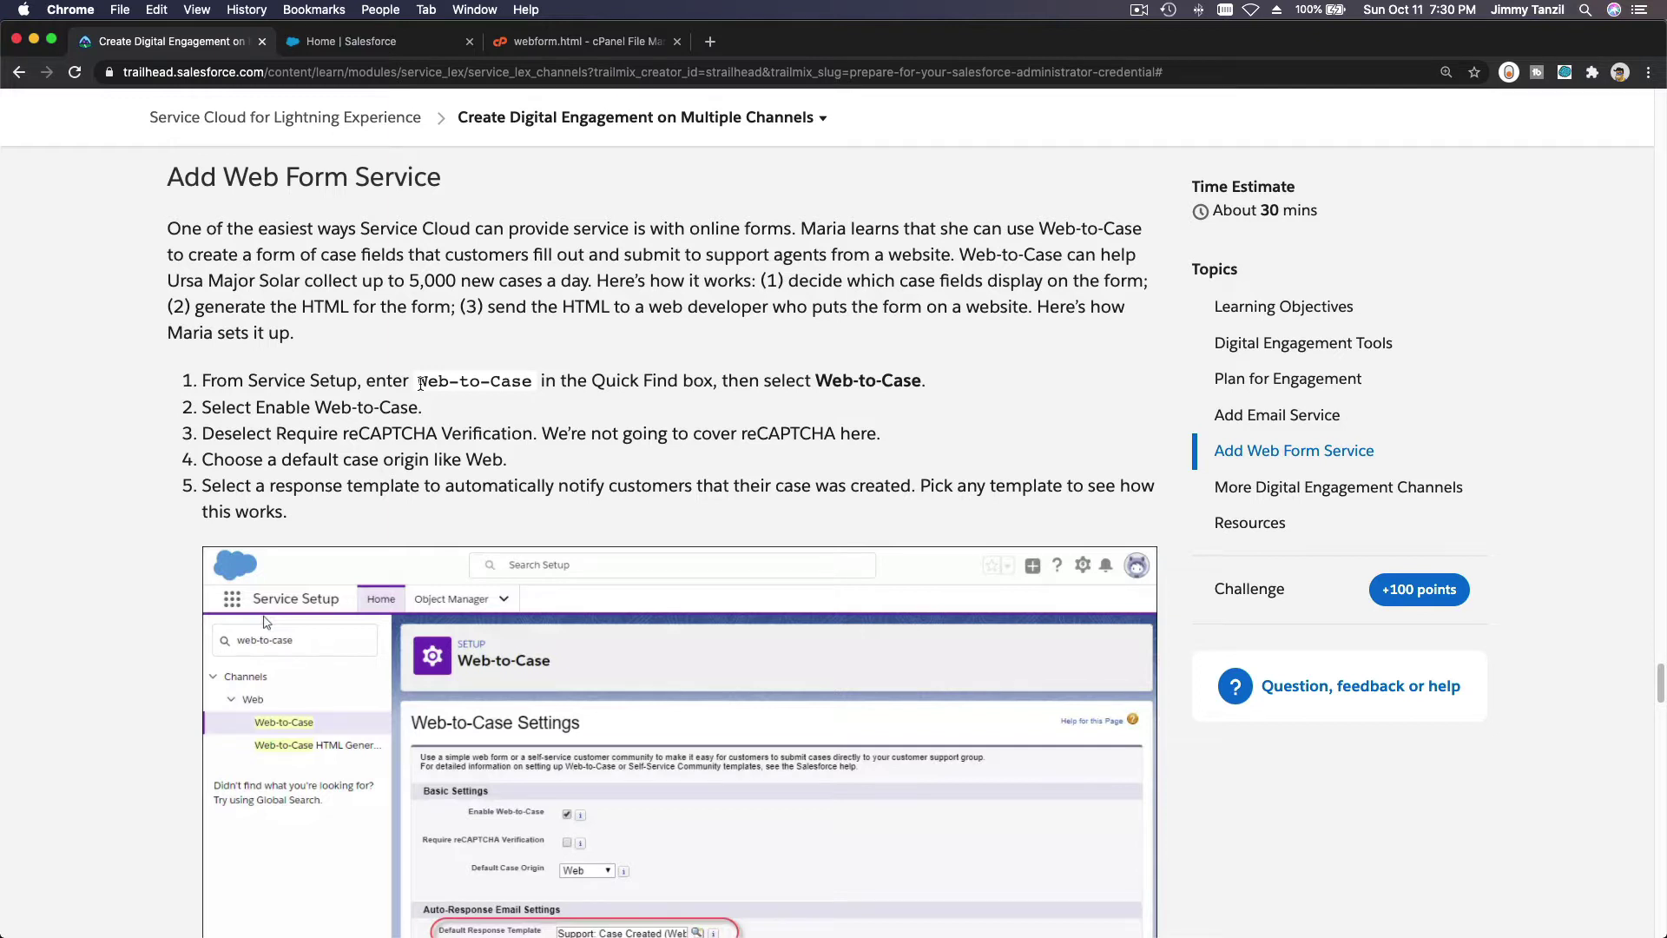
Highlight the term 'Web-to-Case' in step 1 of the Trailhead Add Web Form Service instructions.
drag(420, 383, 530, 376)
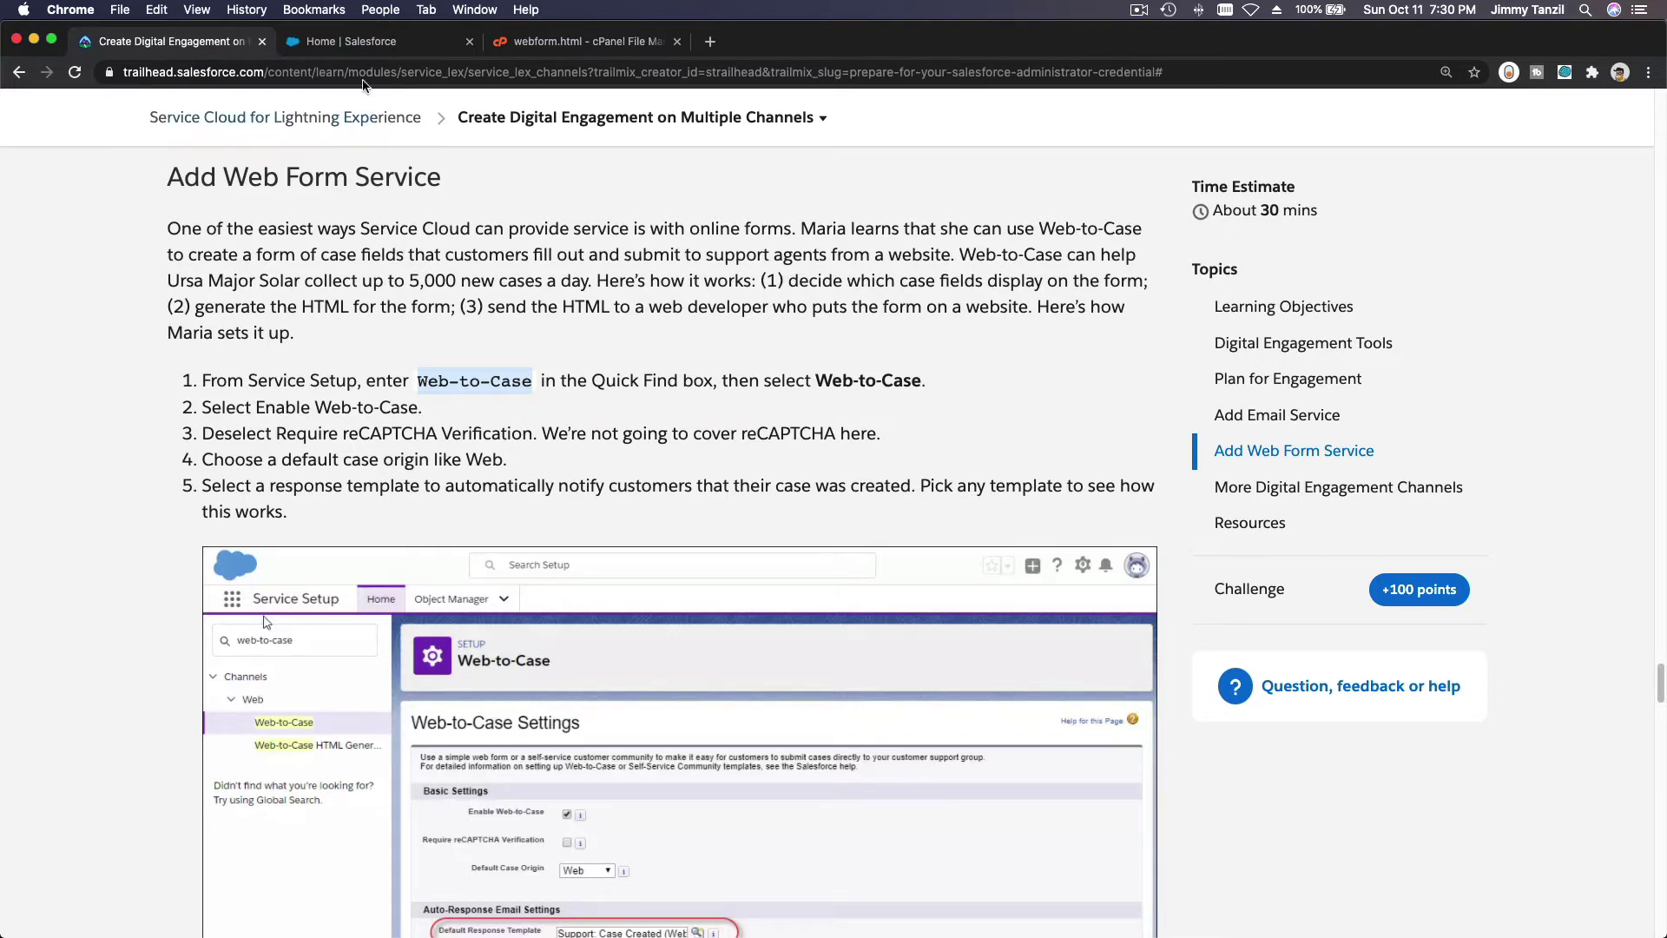
In Salesforce Setup, find the Web-to-Case settings page through Quick Find.
click(368, 46)
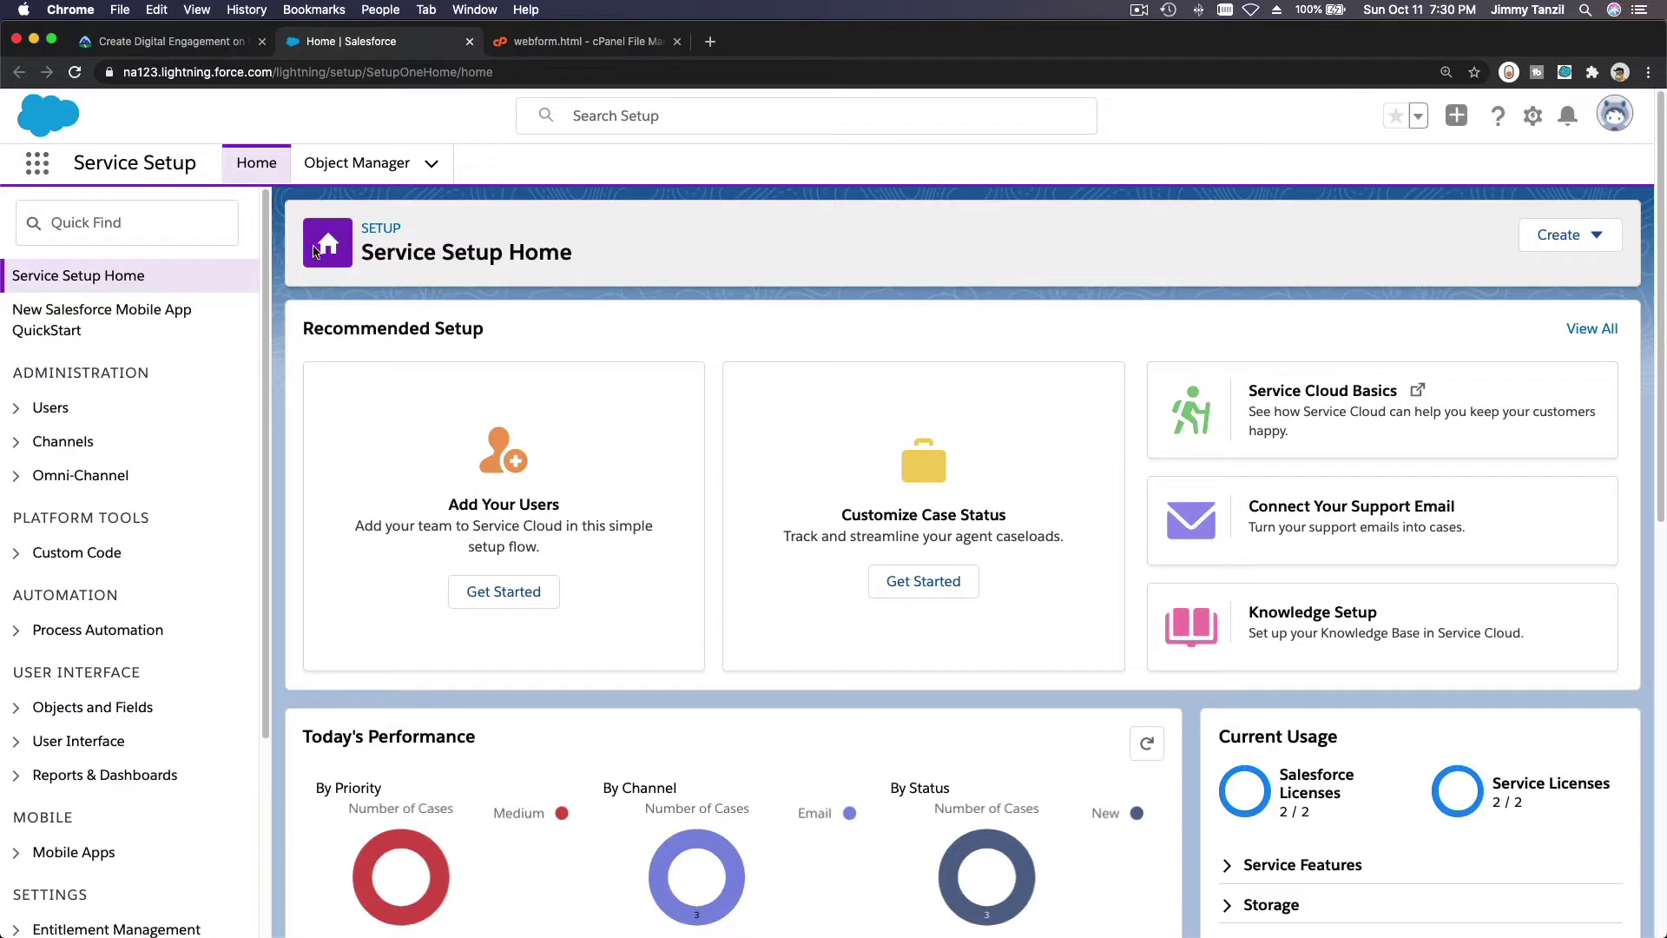
click(200, 226)
text(W)
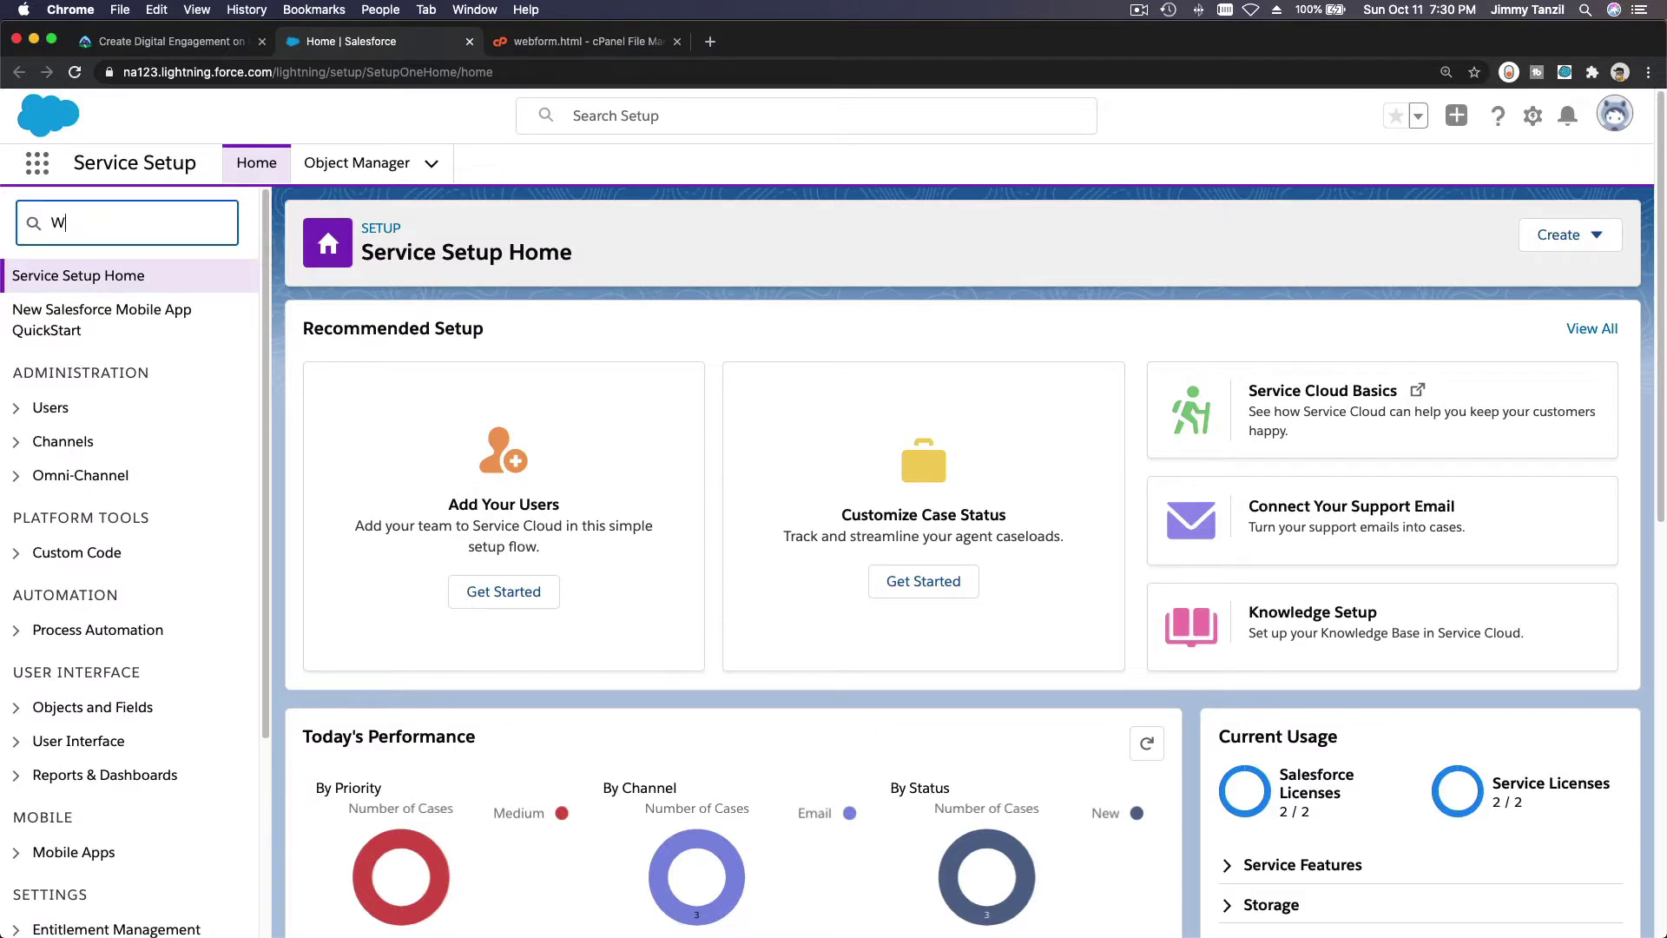
text(eb to cas)
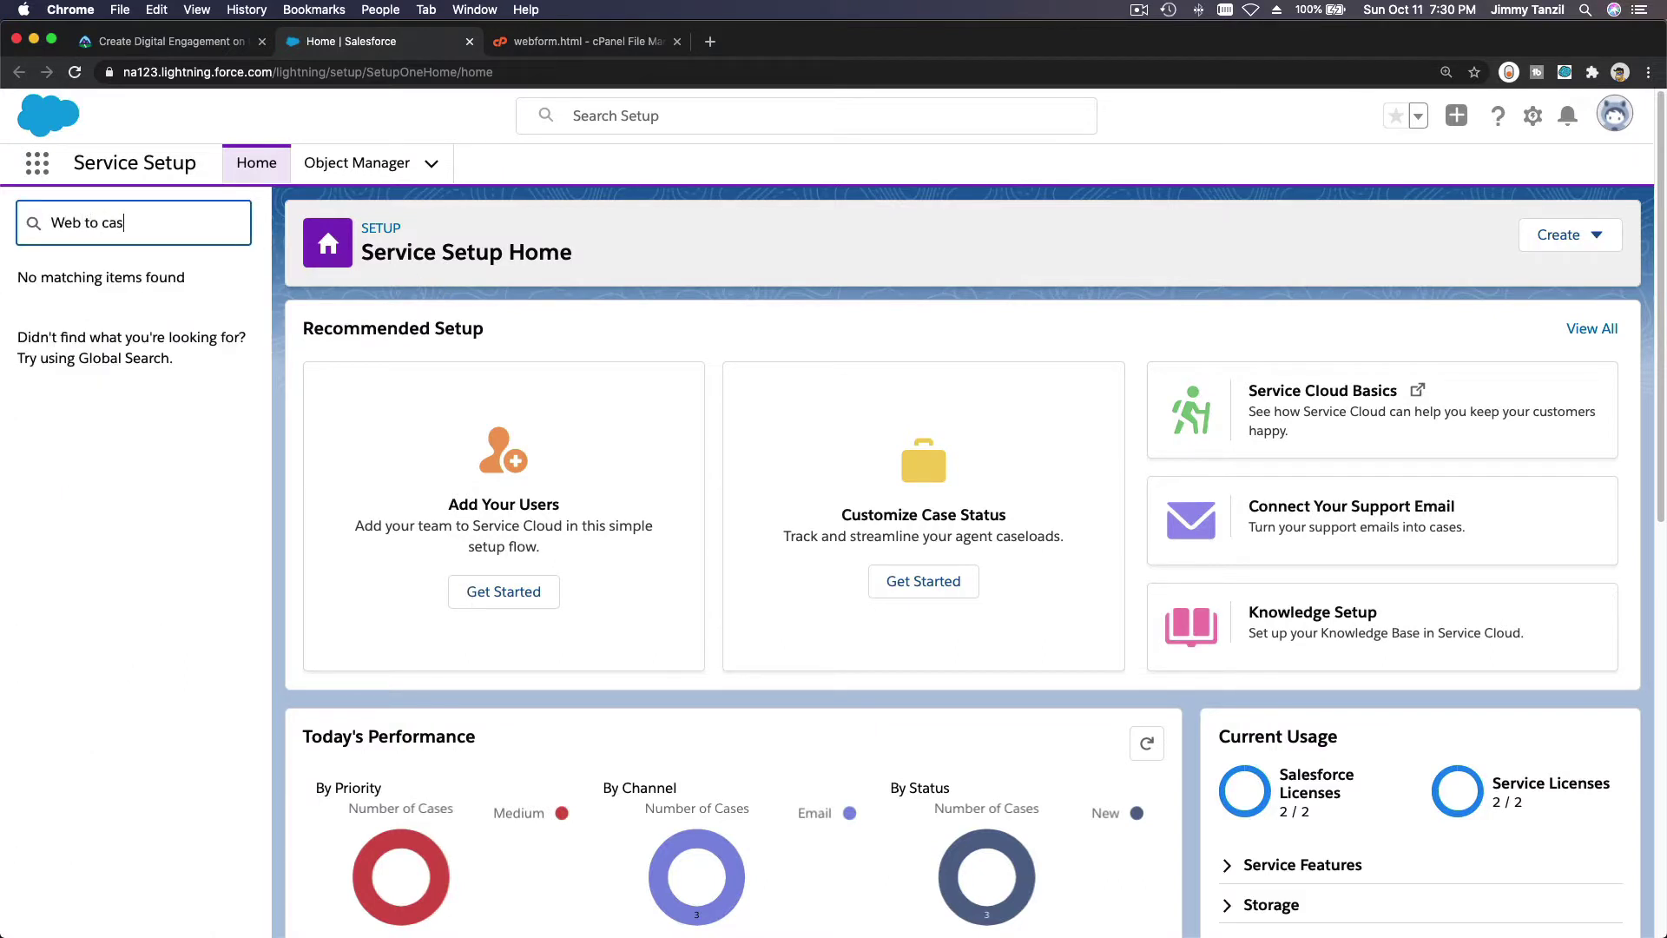
key(BackSpace)
key(BackSpace)
key(BackSpace)
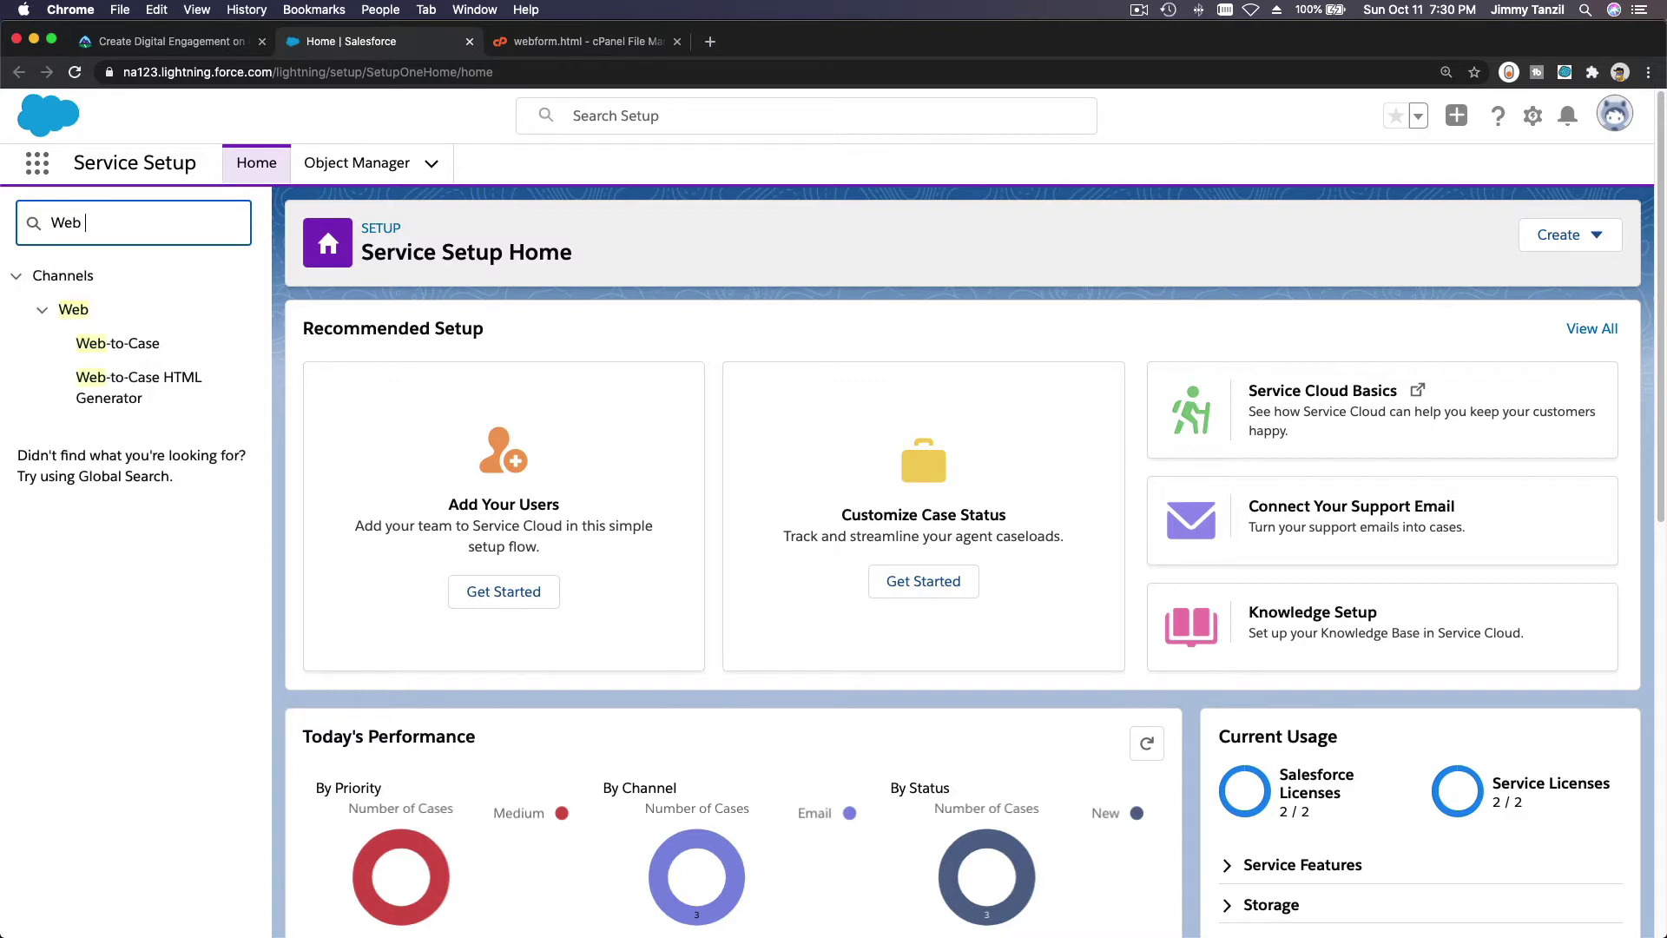
click(158, 343)
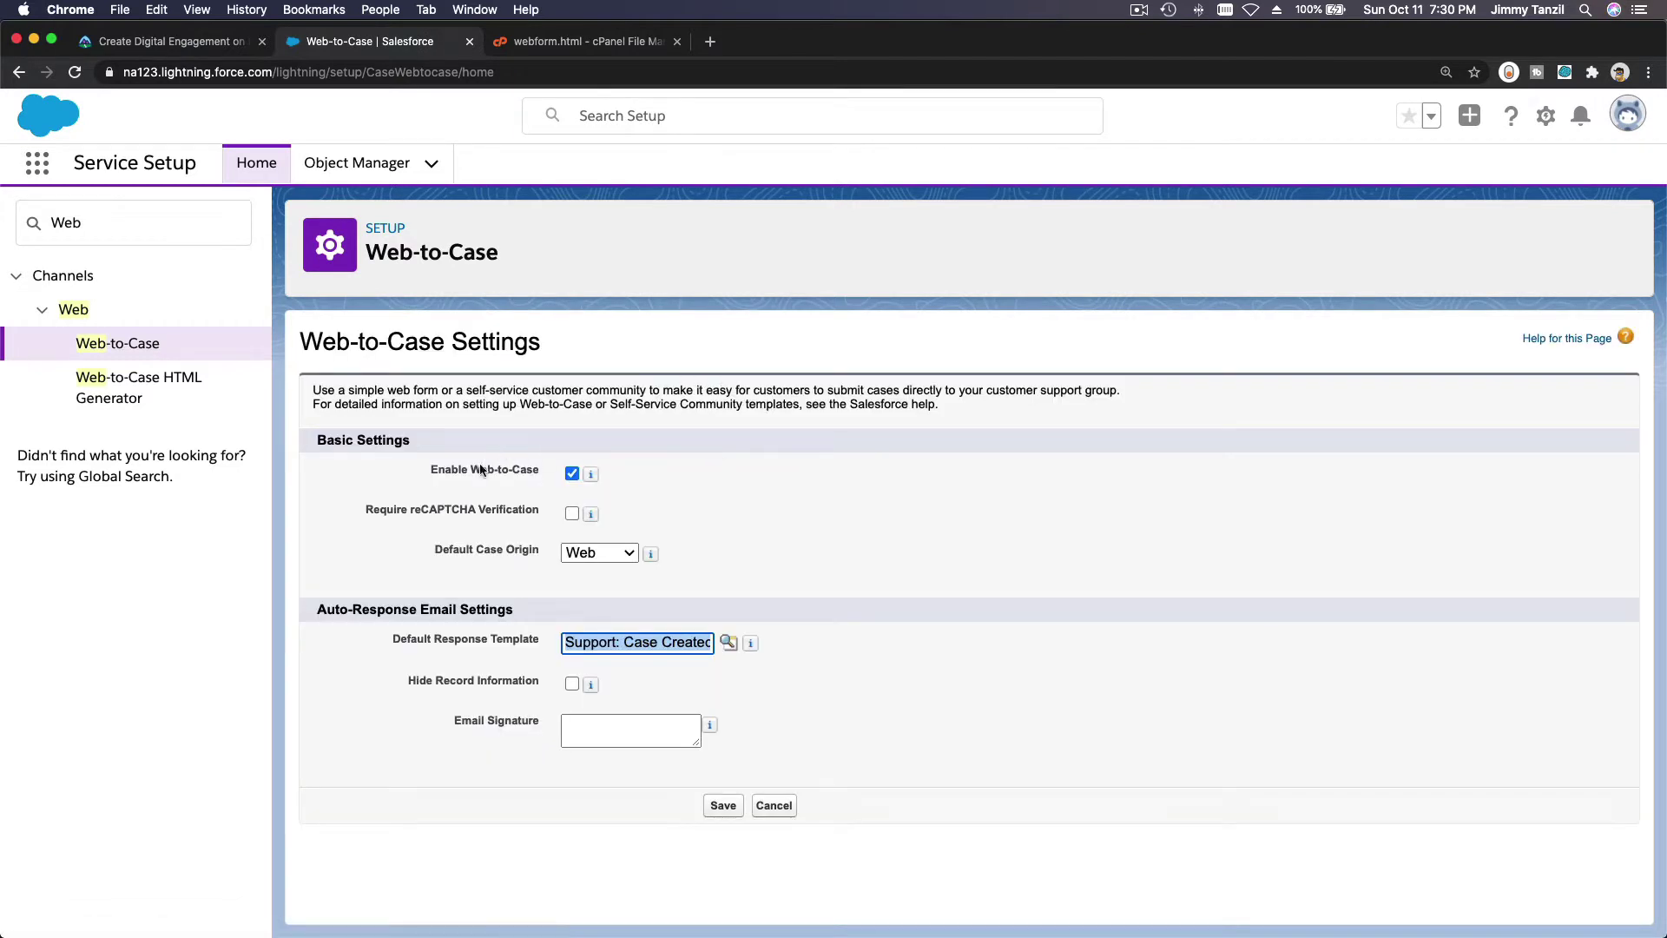
Turn on Require reCAPTCHA Verification and save the Web-to-Case settings.
mouse_move(597, 480)
click(572, 514)
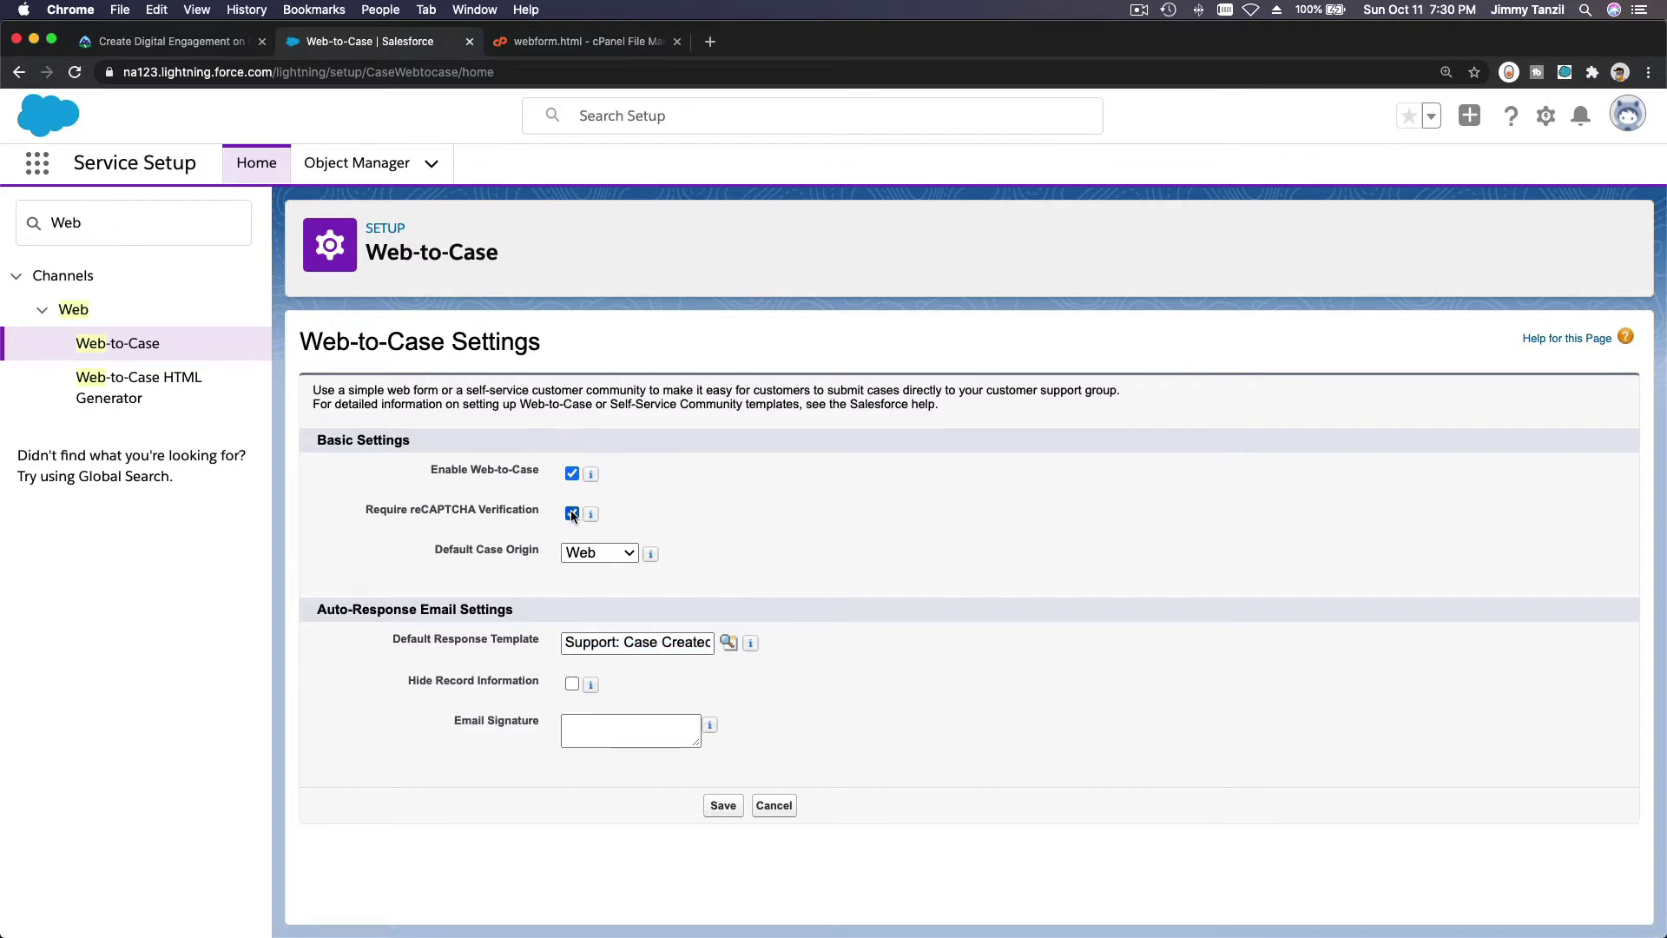
click(572, 514)
click(572, 514)
mouse_move(592, 516)
click(723, 805)
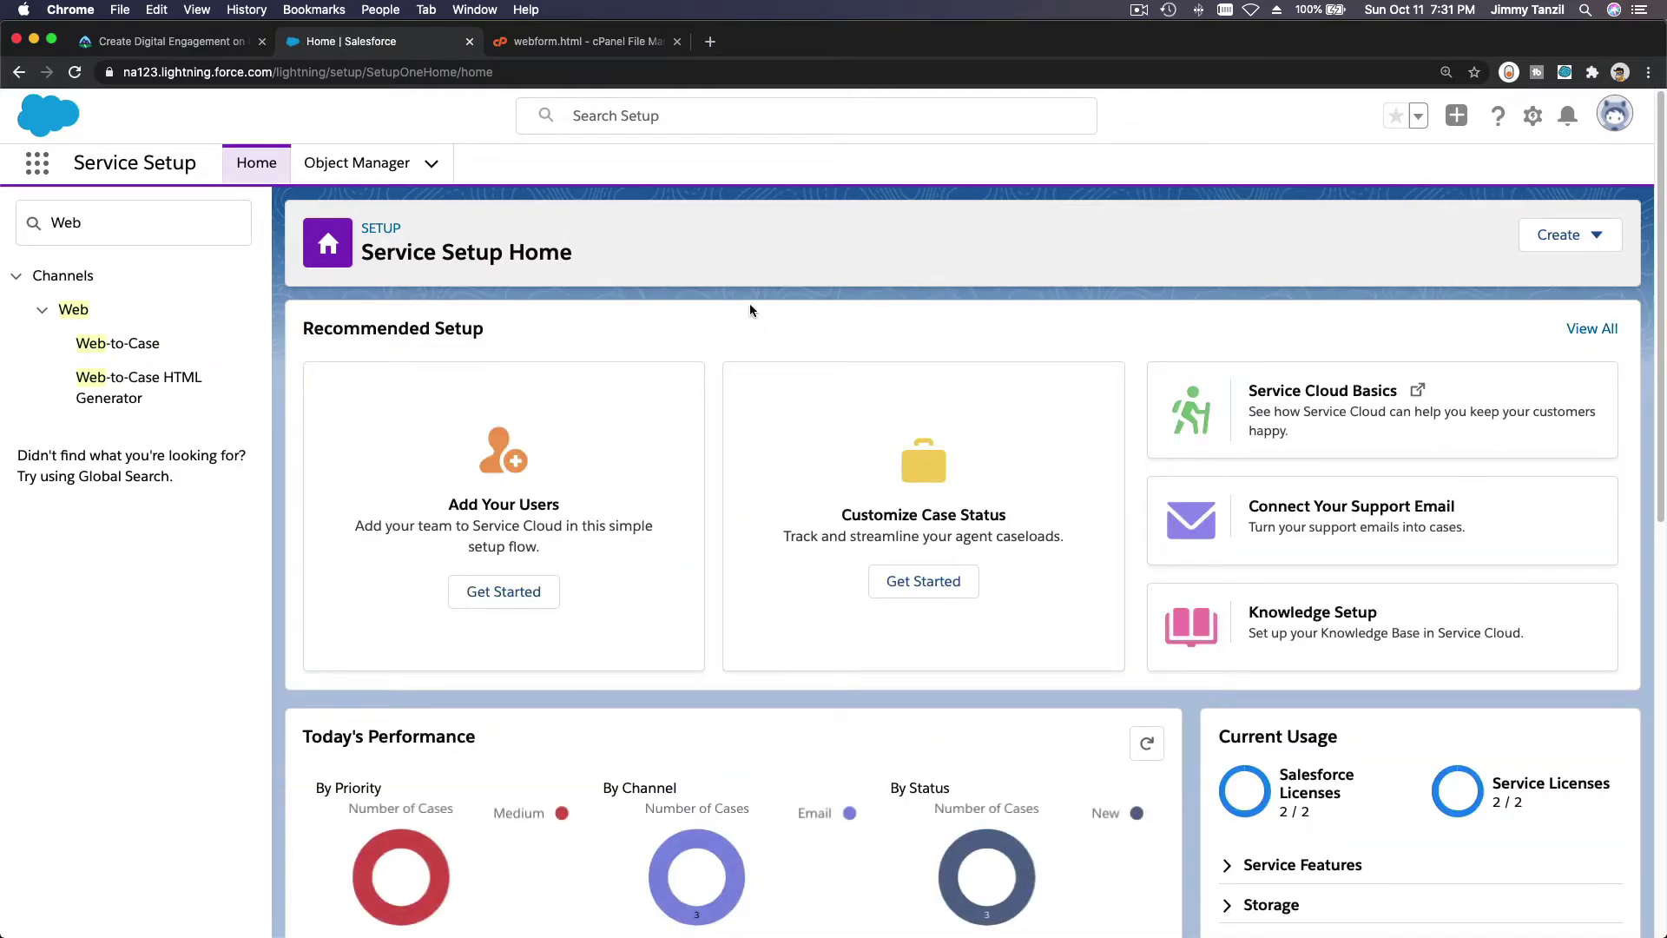
In the Web-to-Case HTML Generator, add the Product and Company fields, with Company above Product.
click(136, 401)
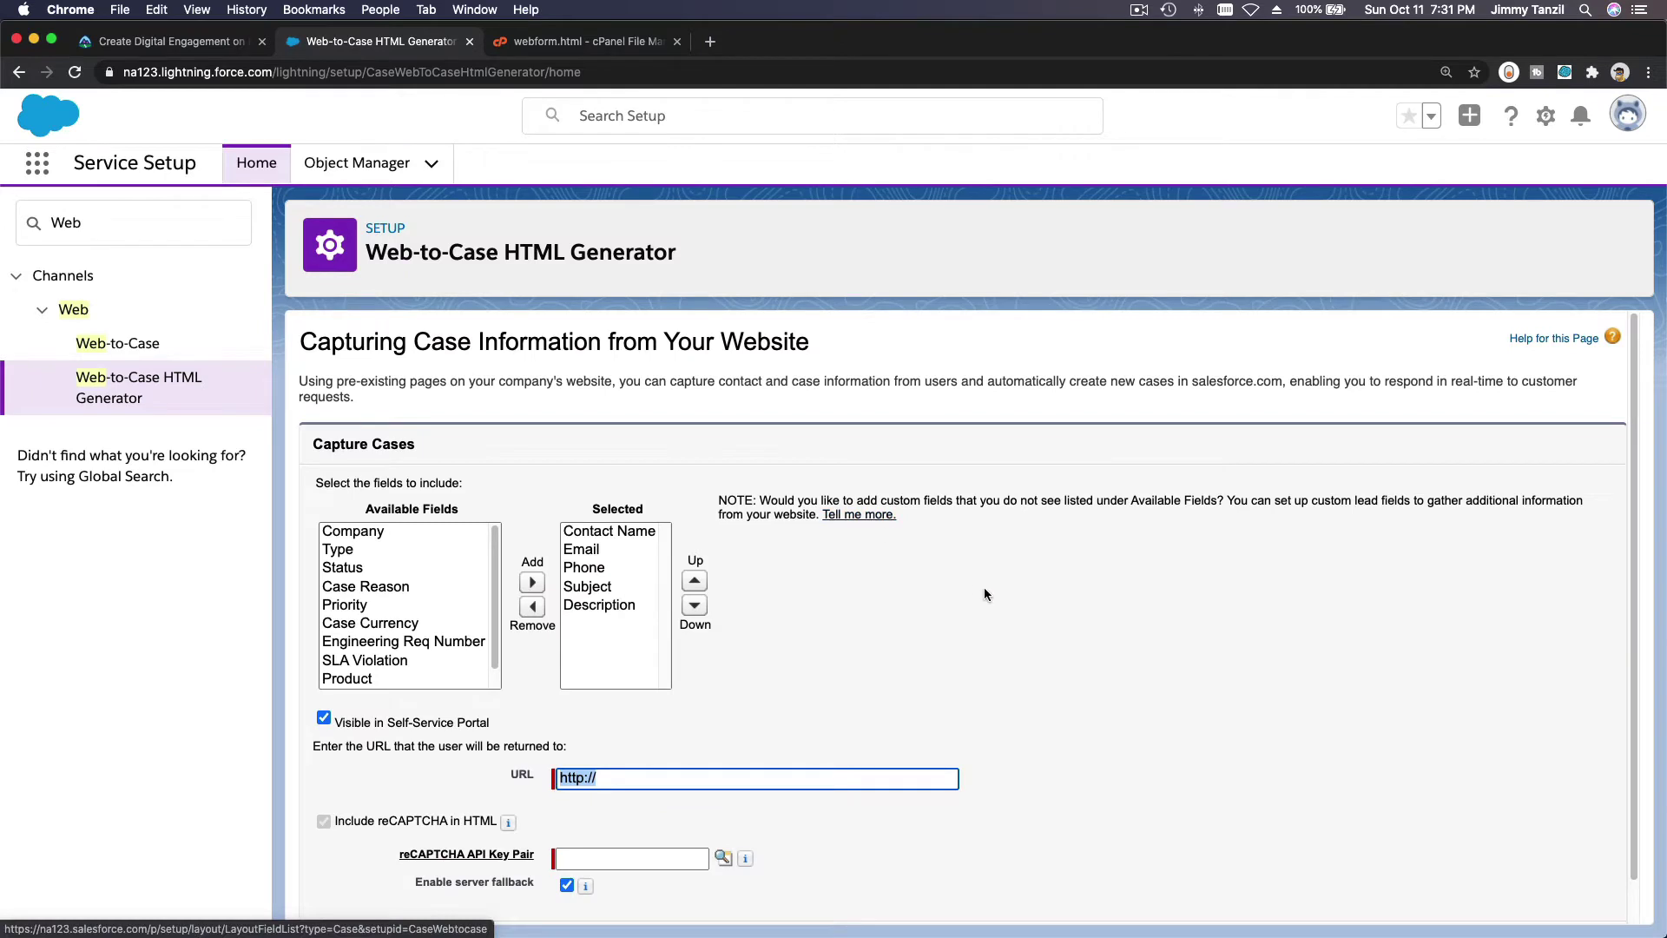
scroll(495, 539, down, 1)
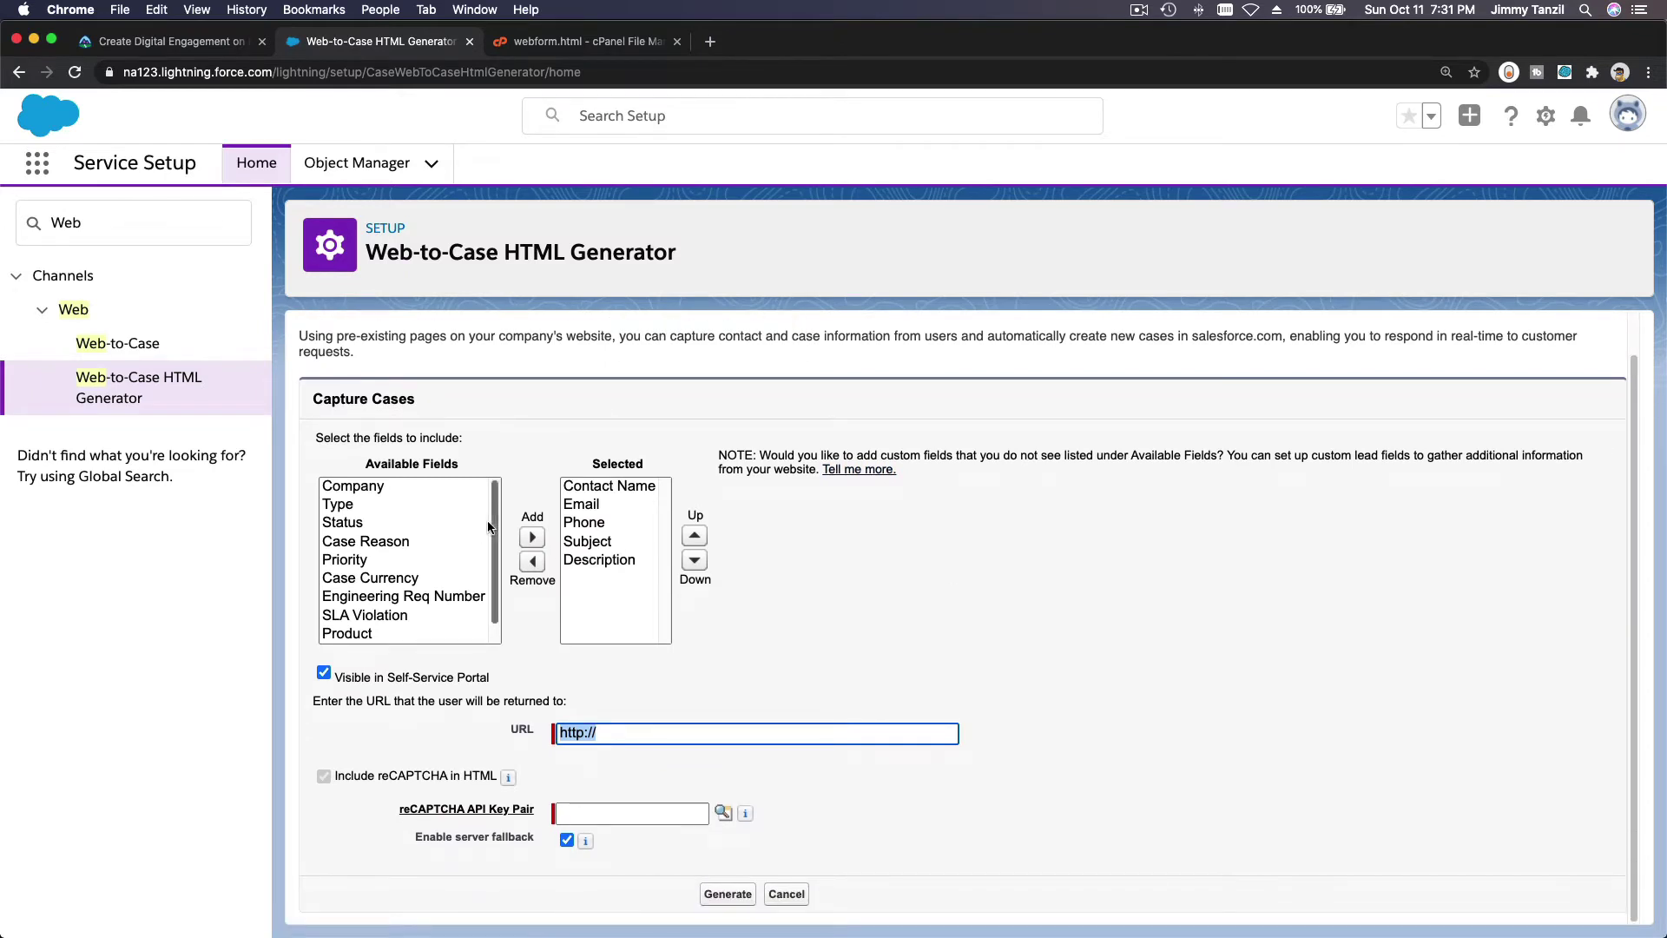
drag(492, 525, 487, 517)
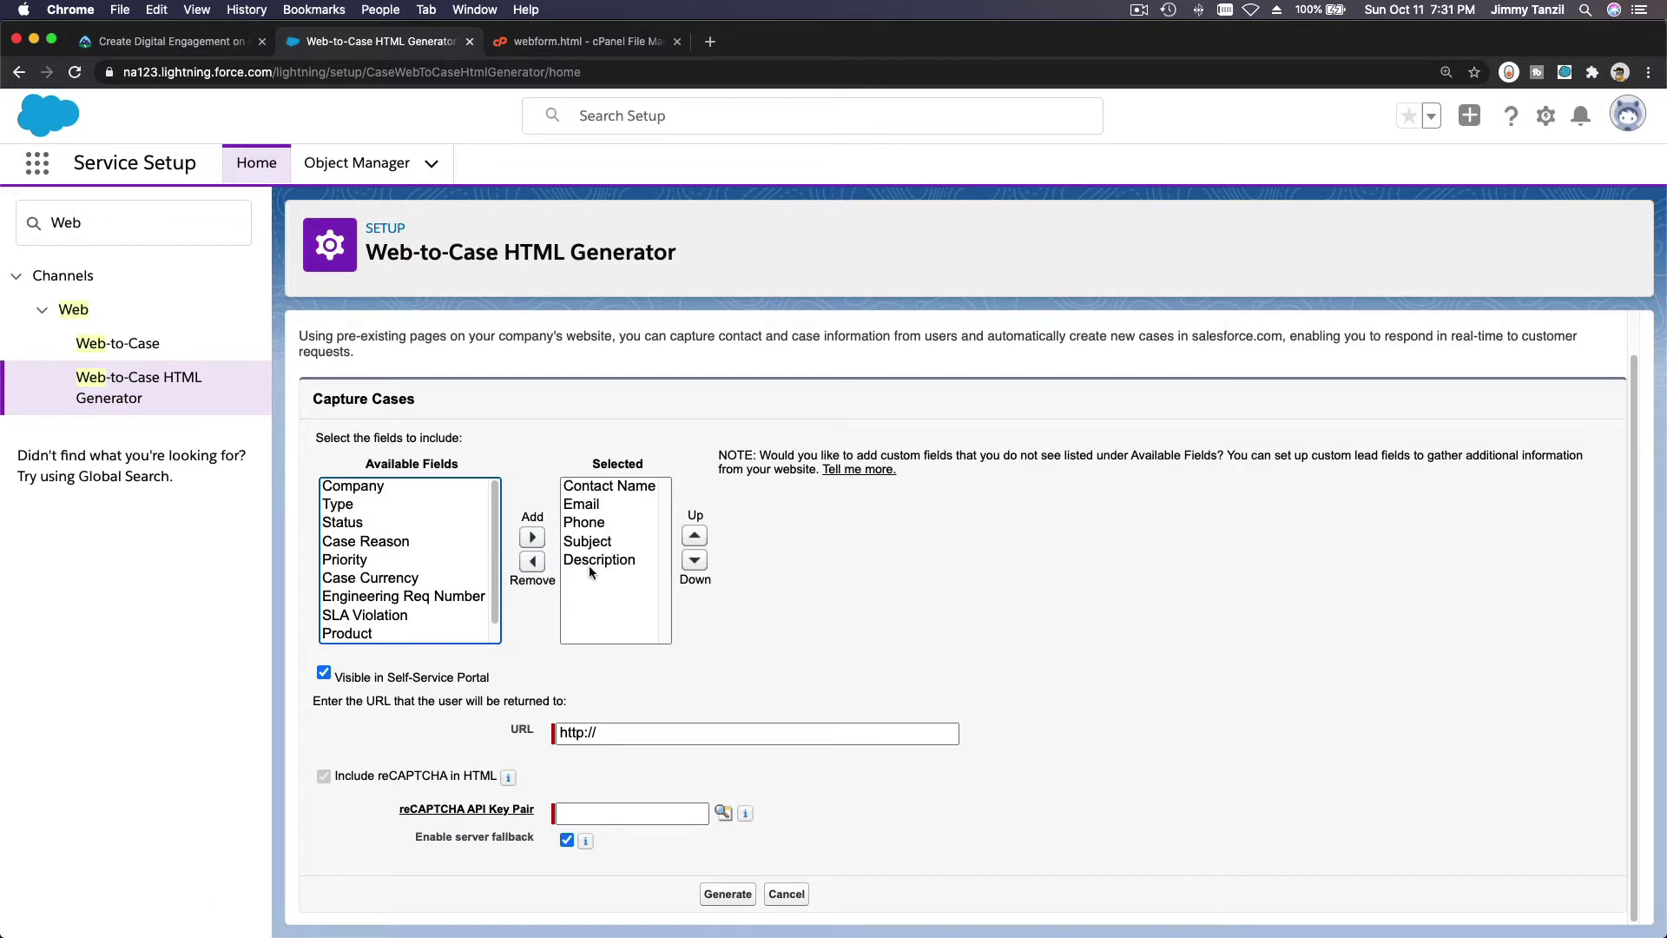
scroll(434, 531, down, 1)
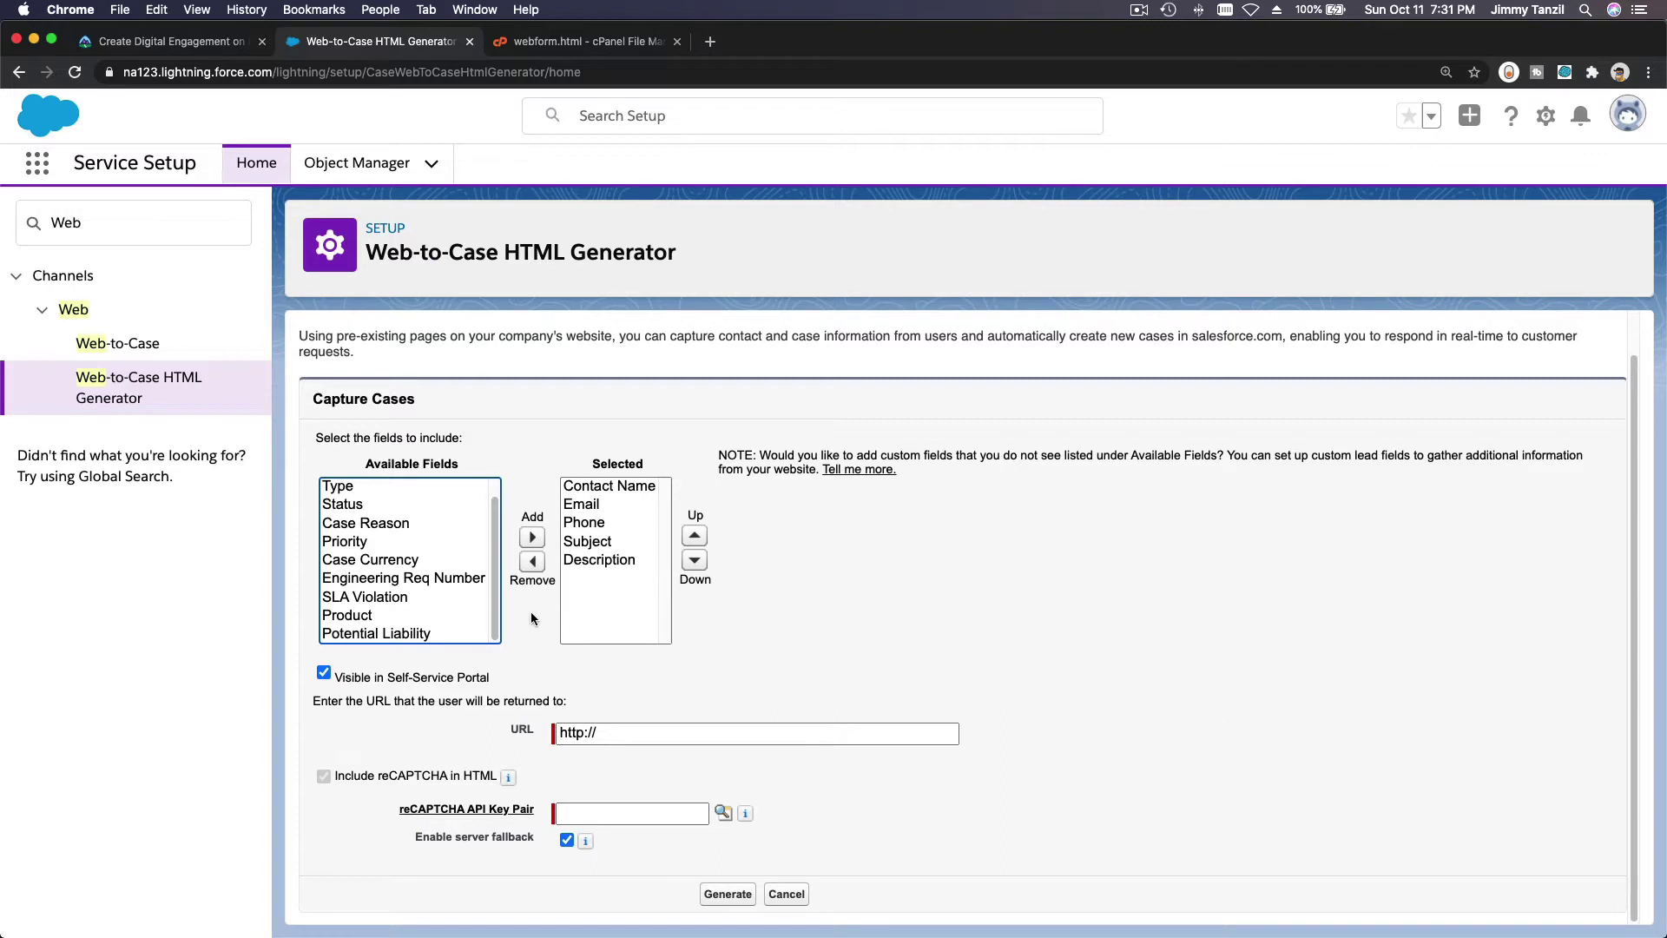
click(411, 615)
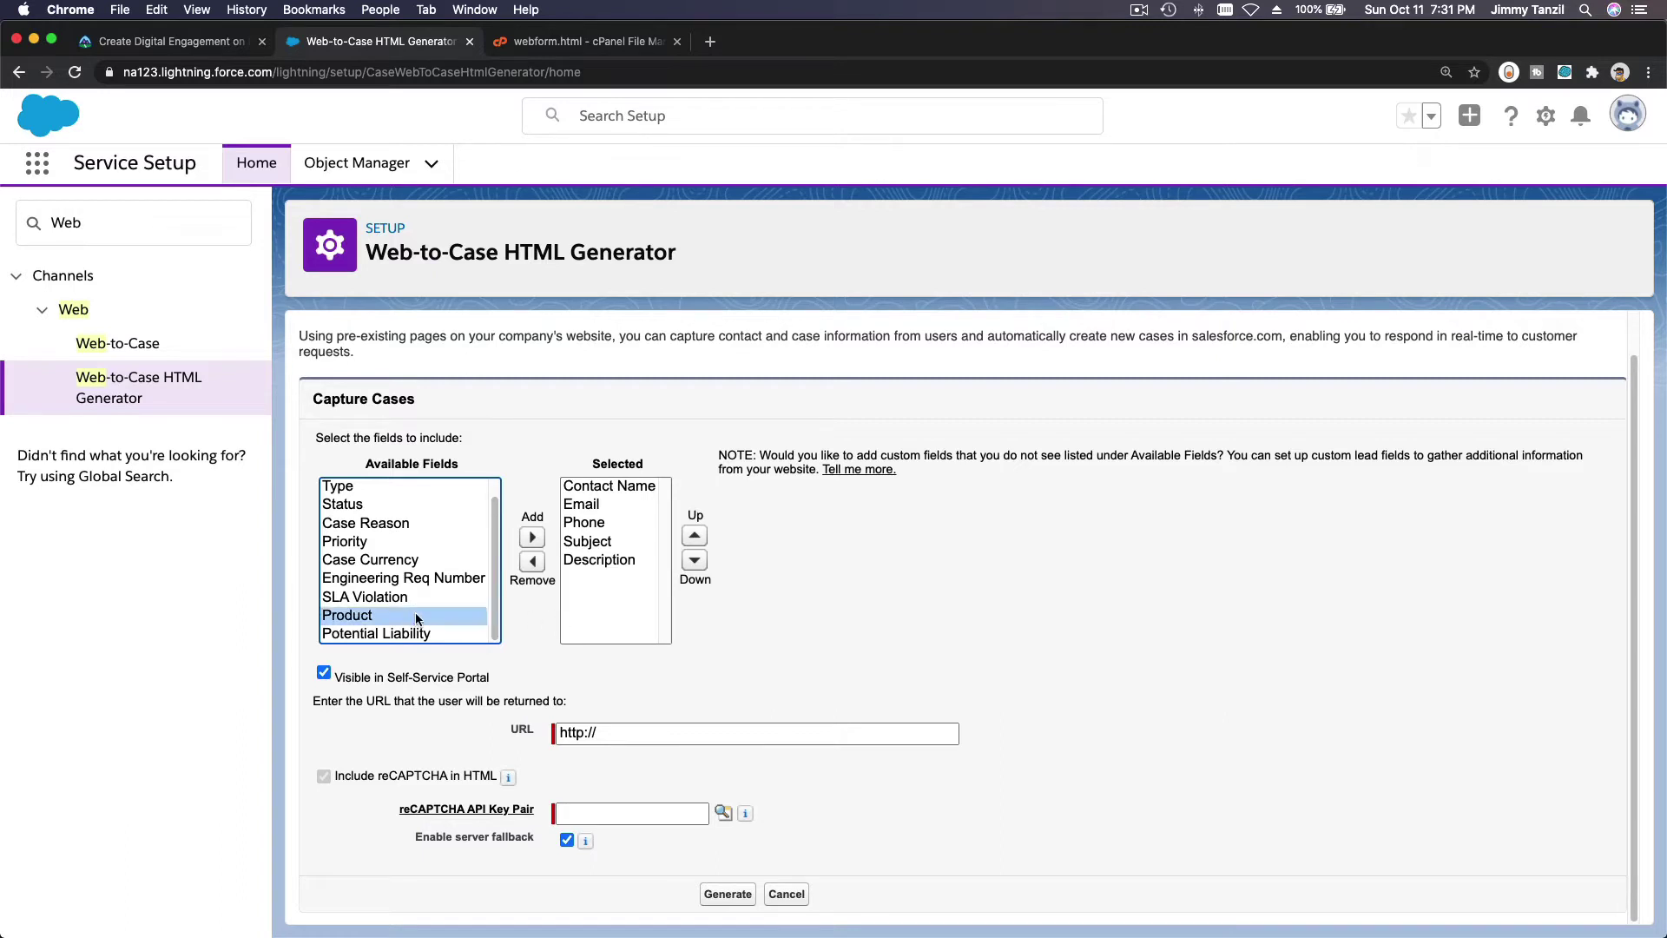
click(533, 538)
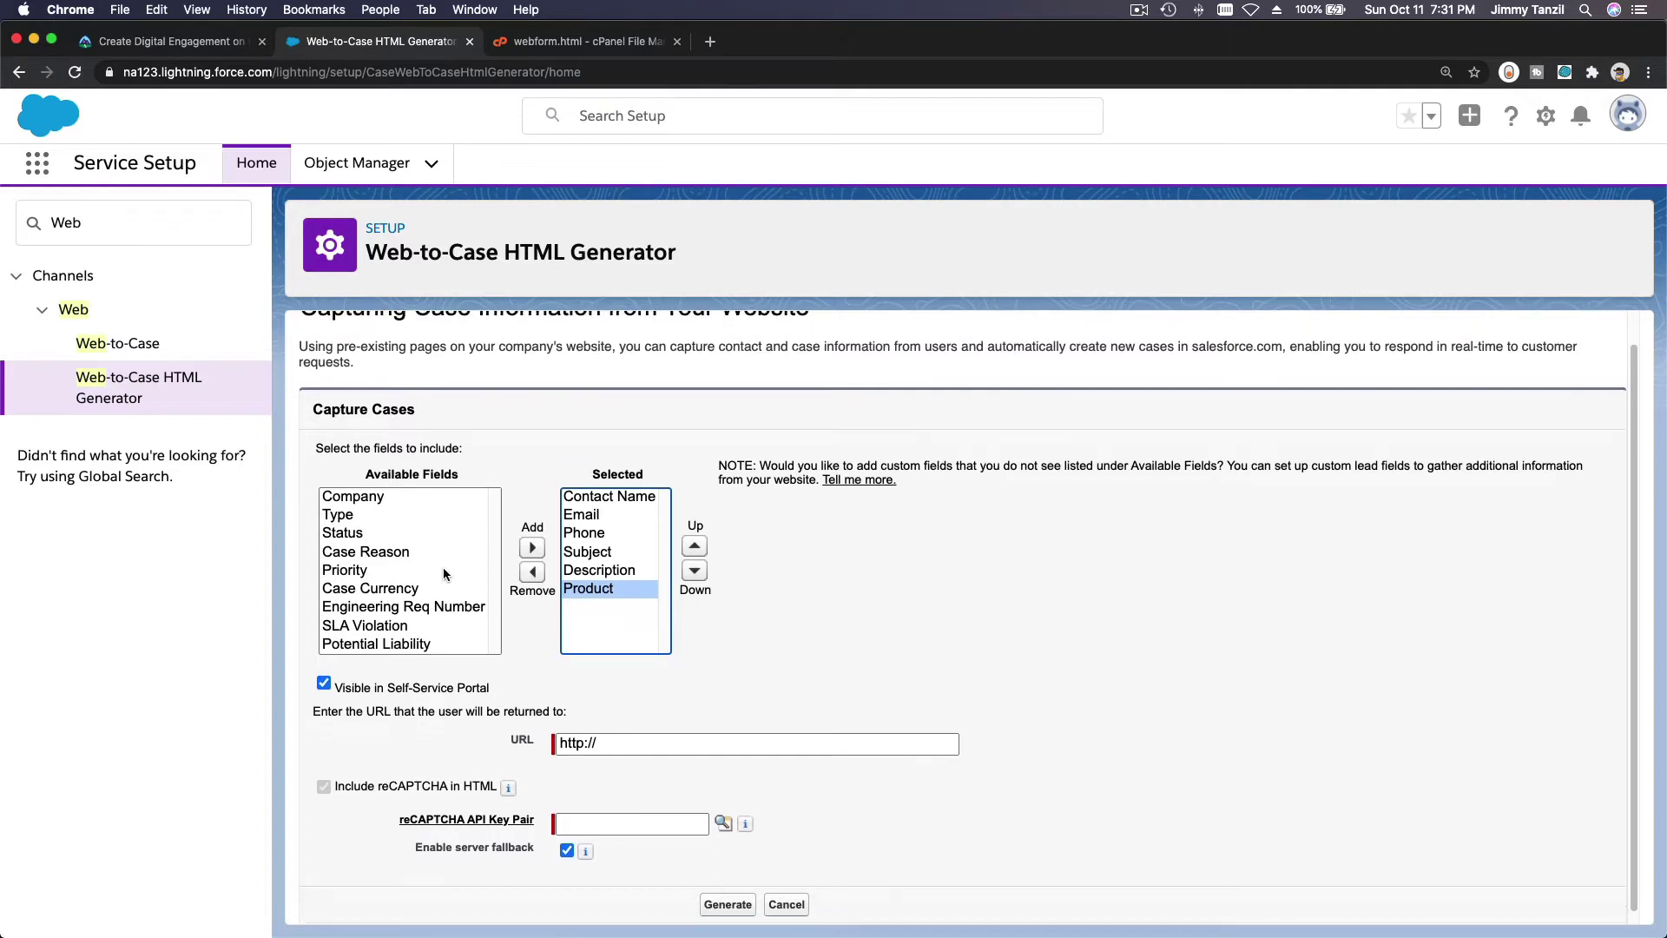
click(399, 488)
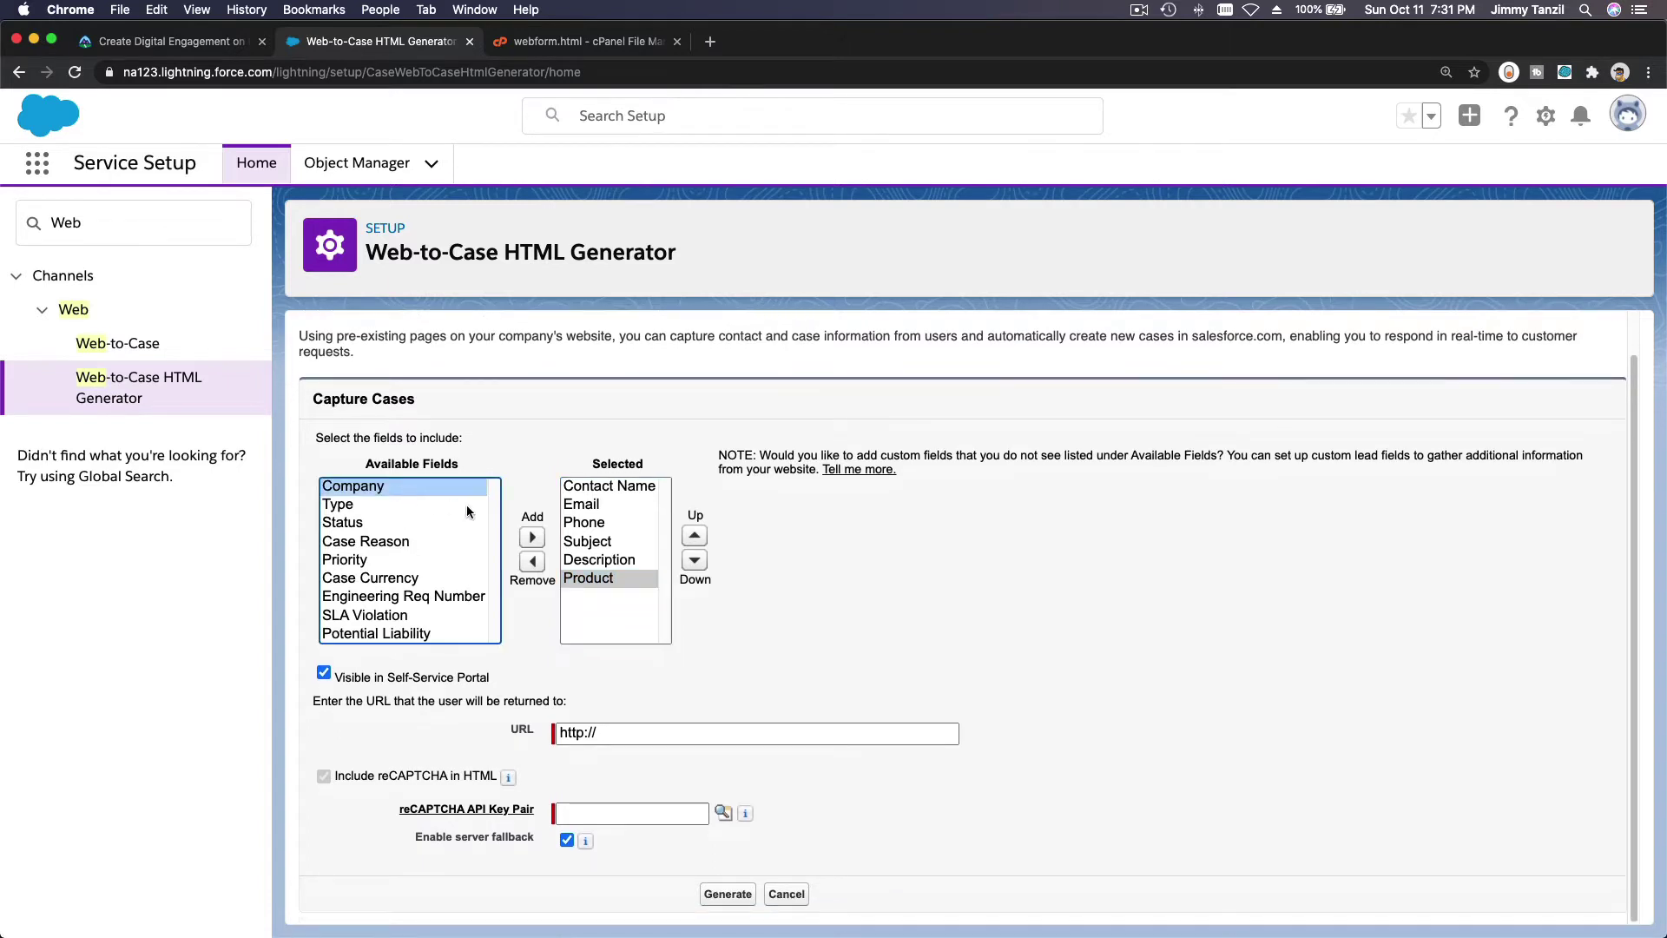
click(532, 537)
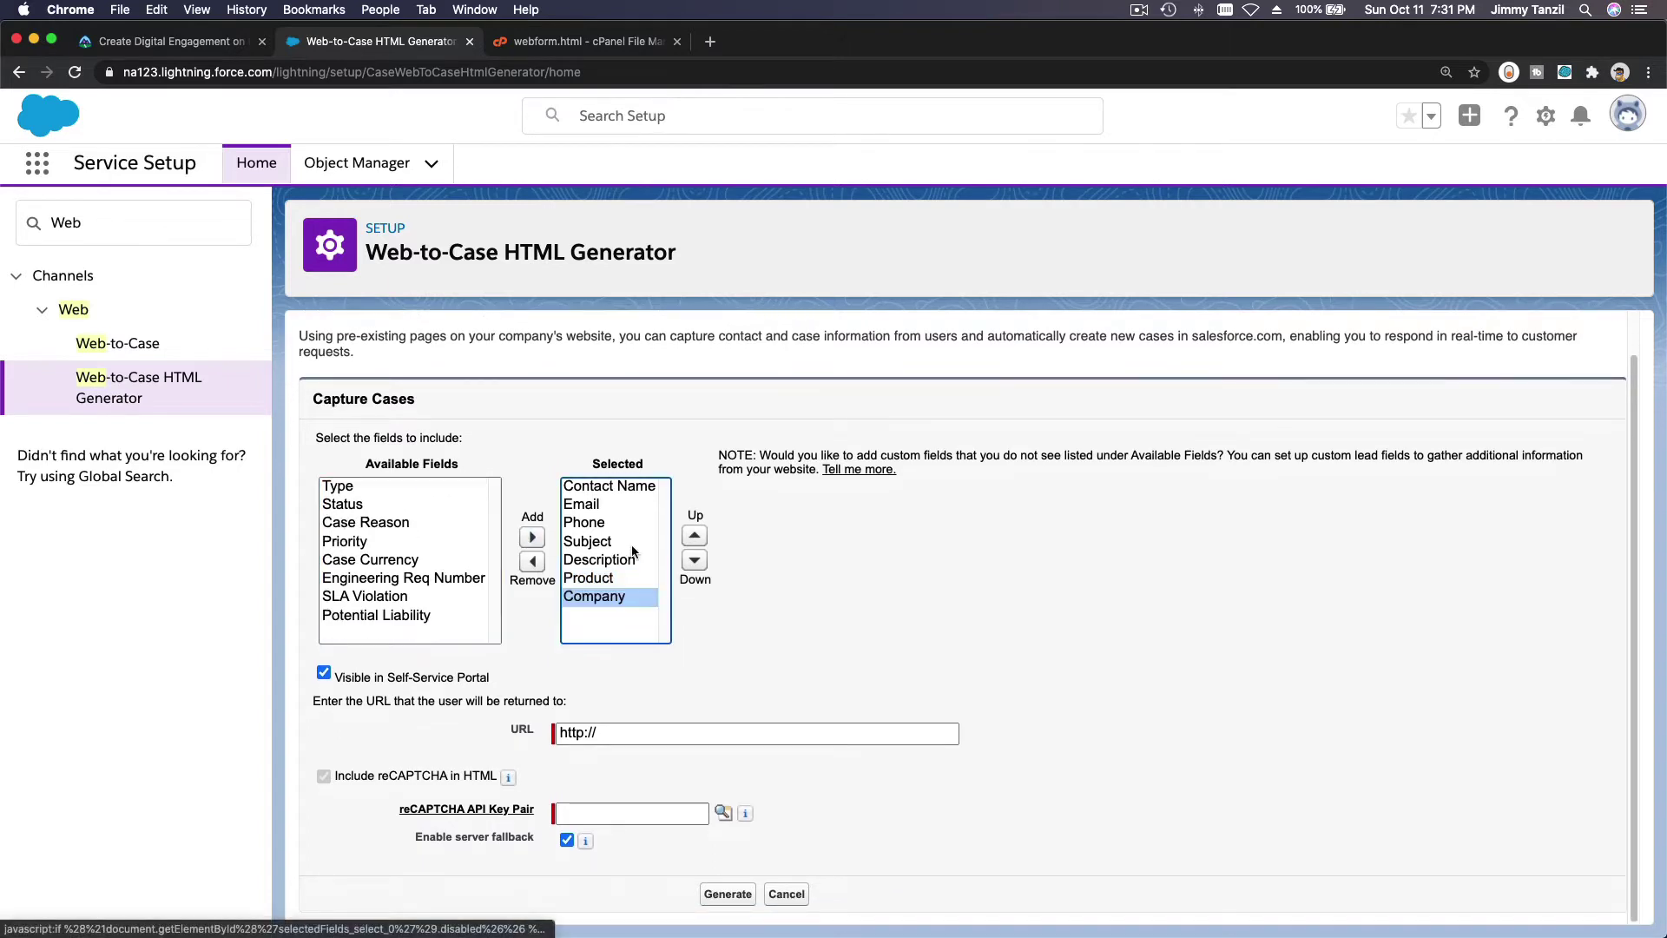
click(695, 535)
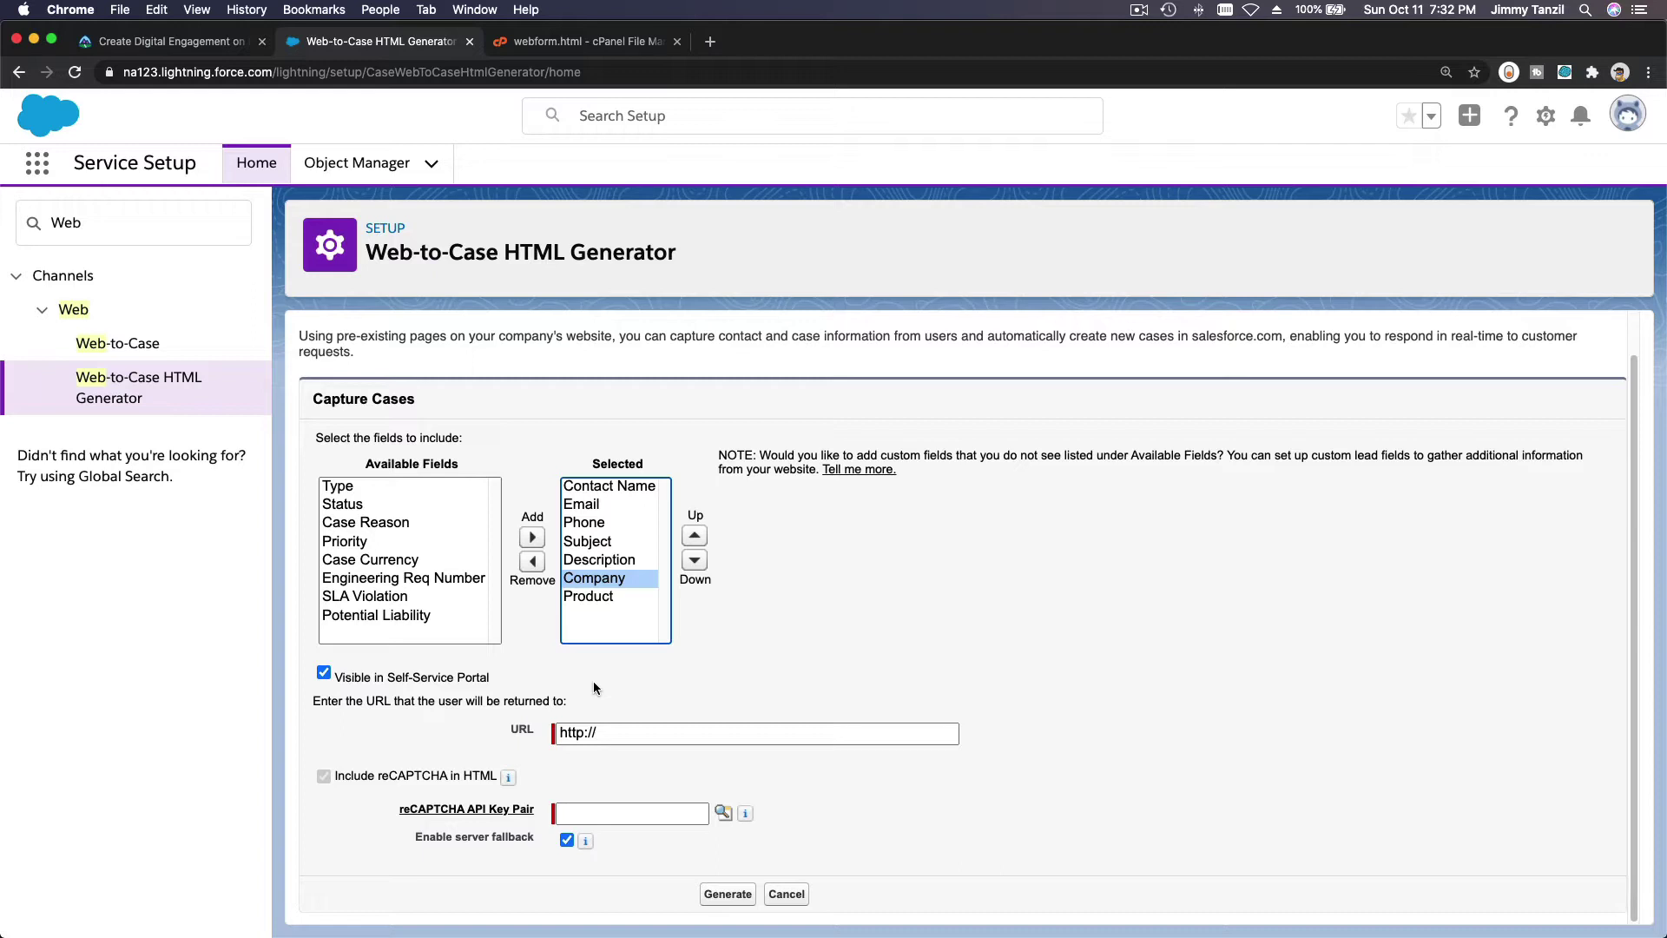
click(641, 734)
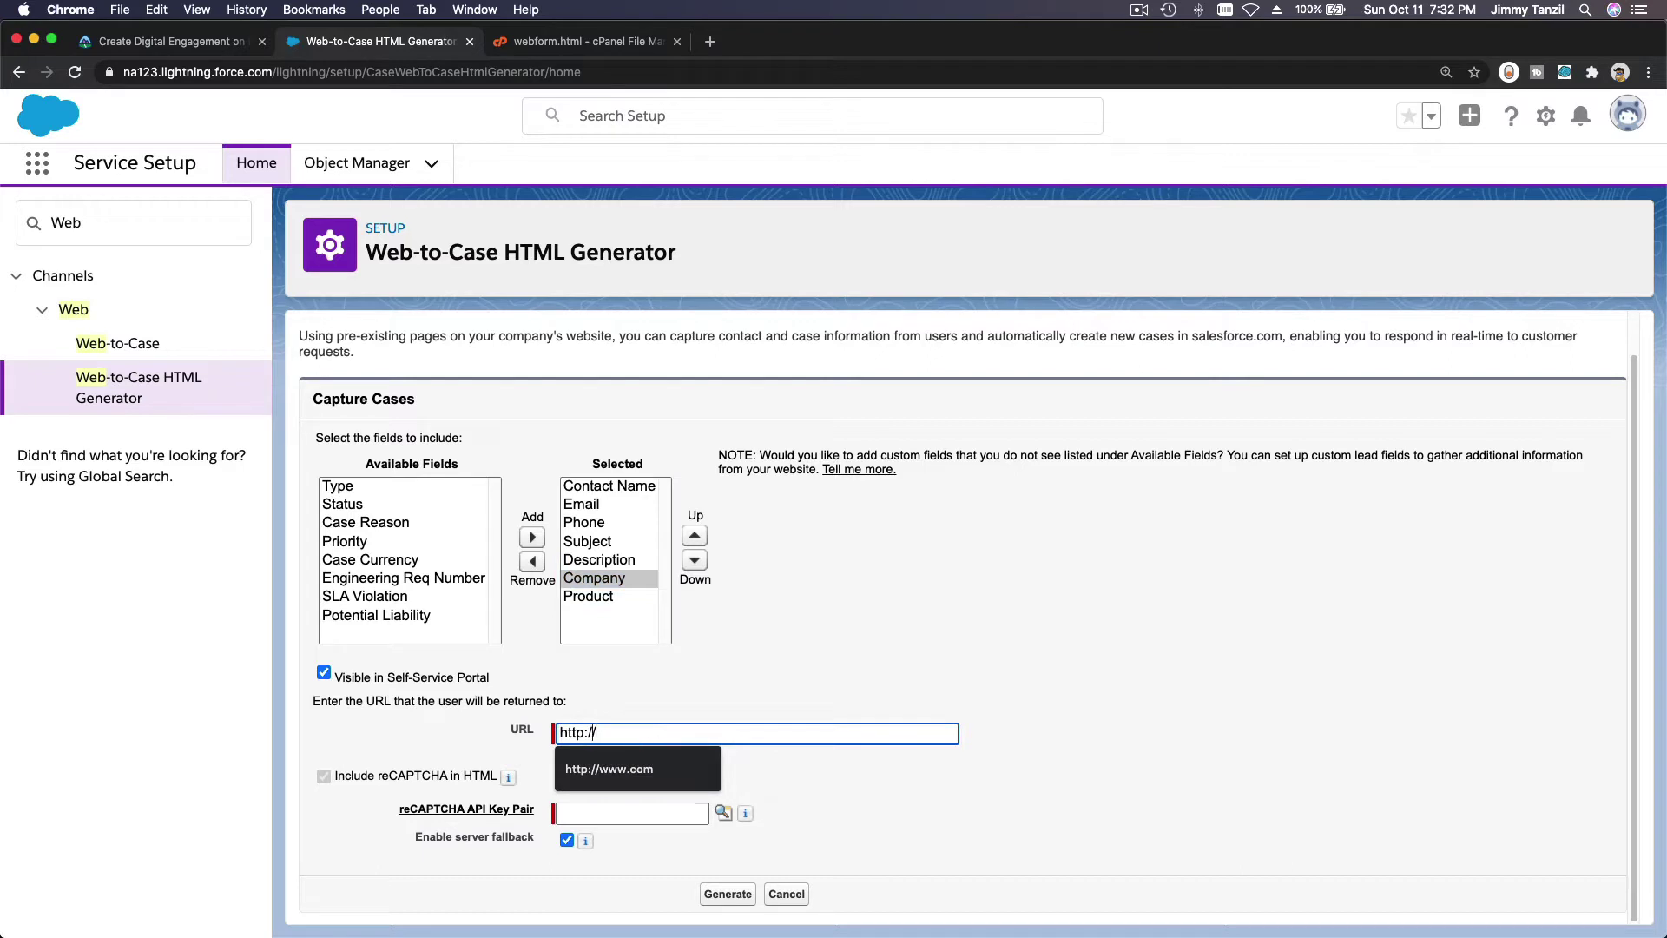
text(s)
key(Right)
key(Right)
key(Right)
text(www.)
text(sown)
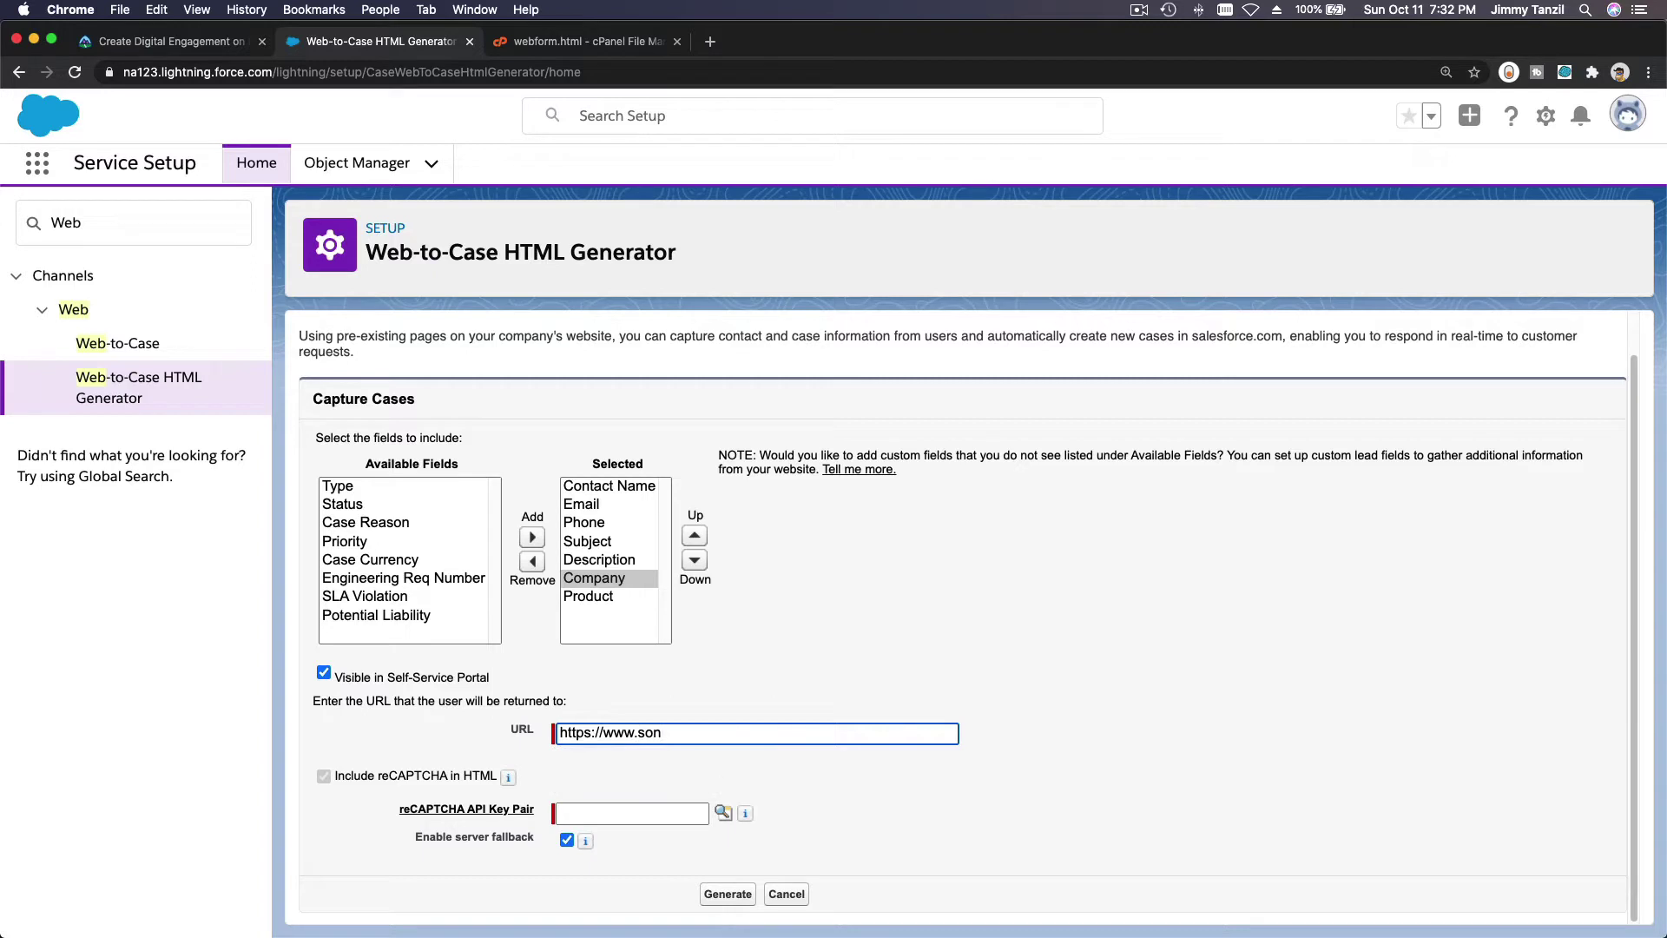
text(.io)
click(841, 678)
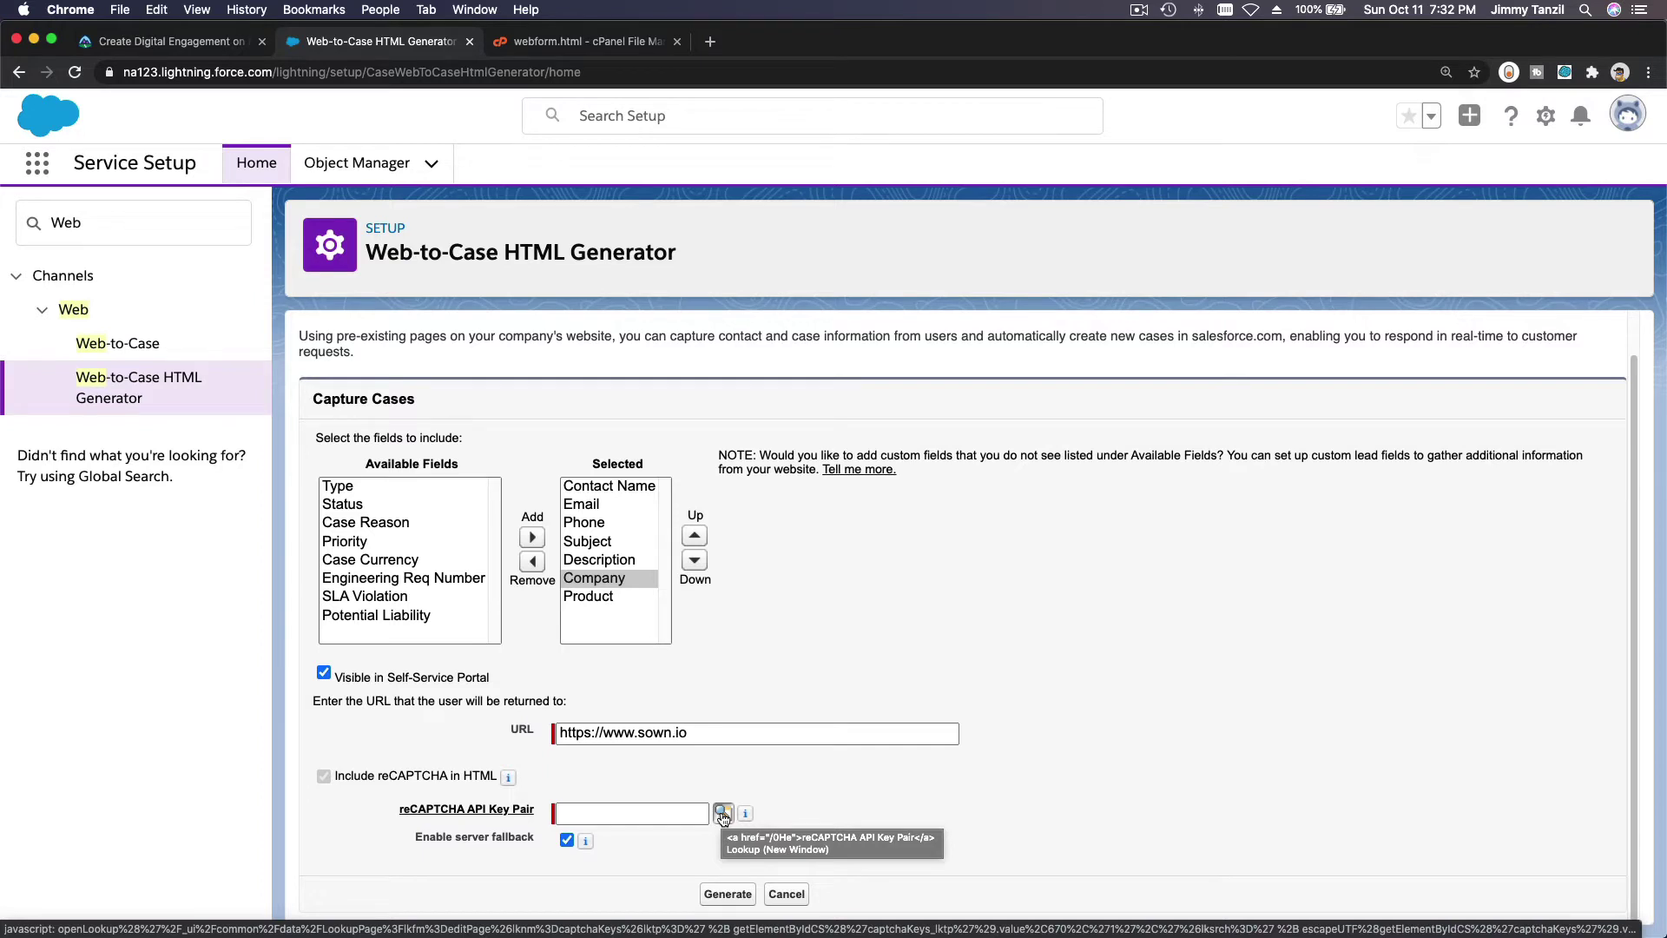
Uncheck Require reCAPTCHA Verification in the Web-to-Case settings and save.
click(139, 345)
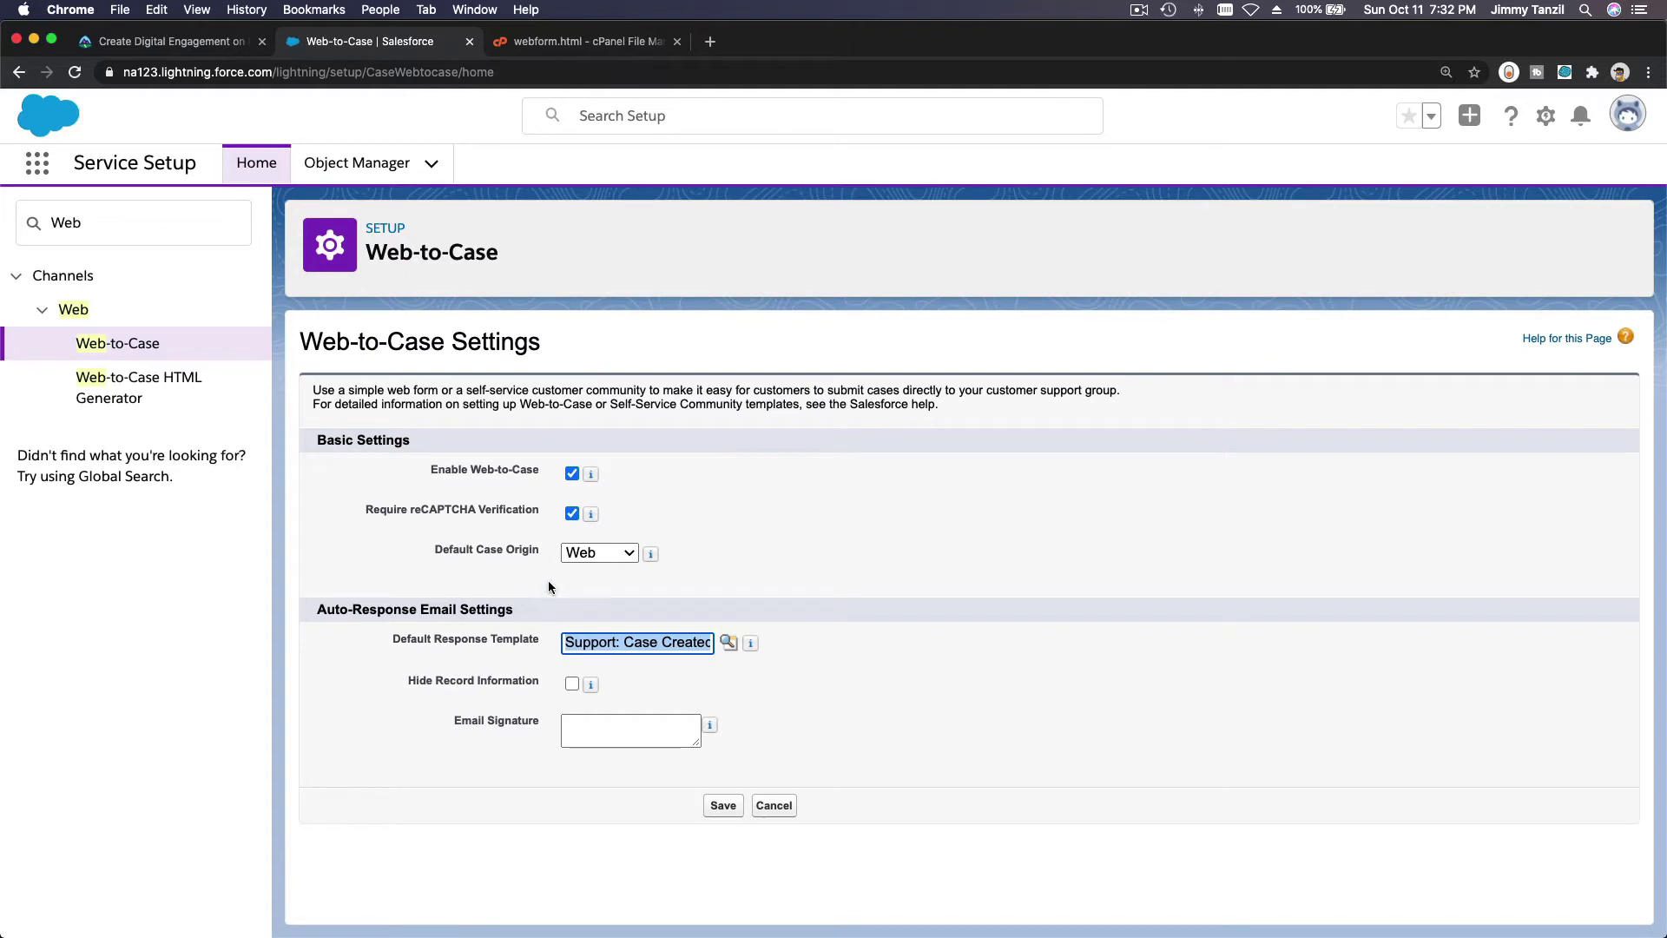
click(572, 513)
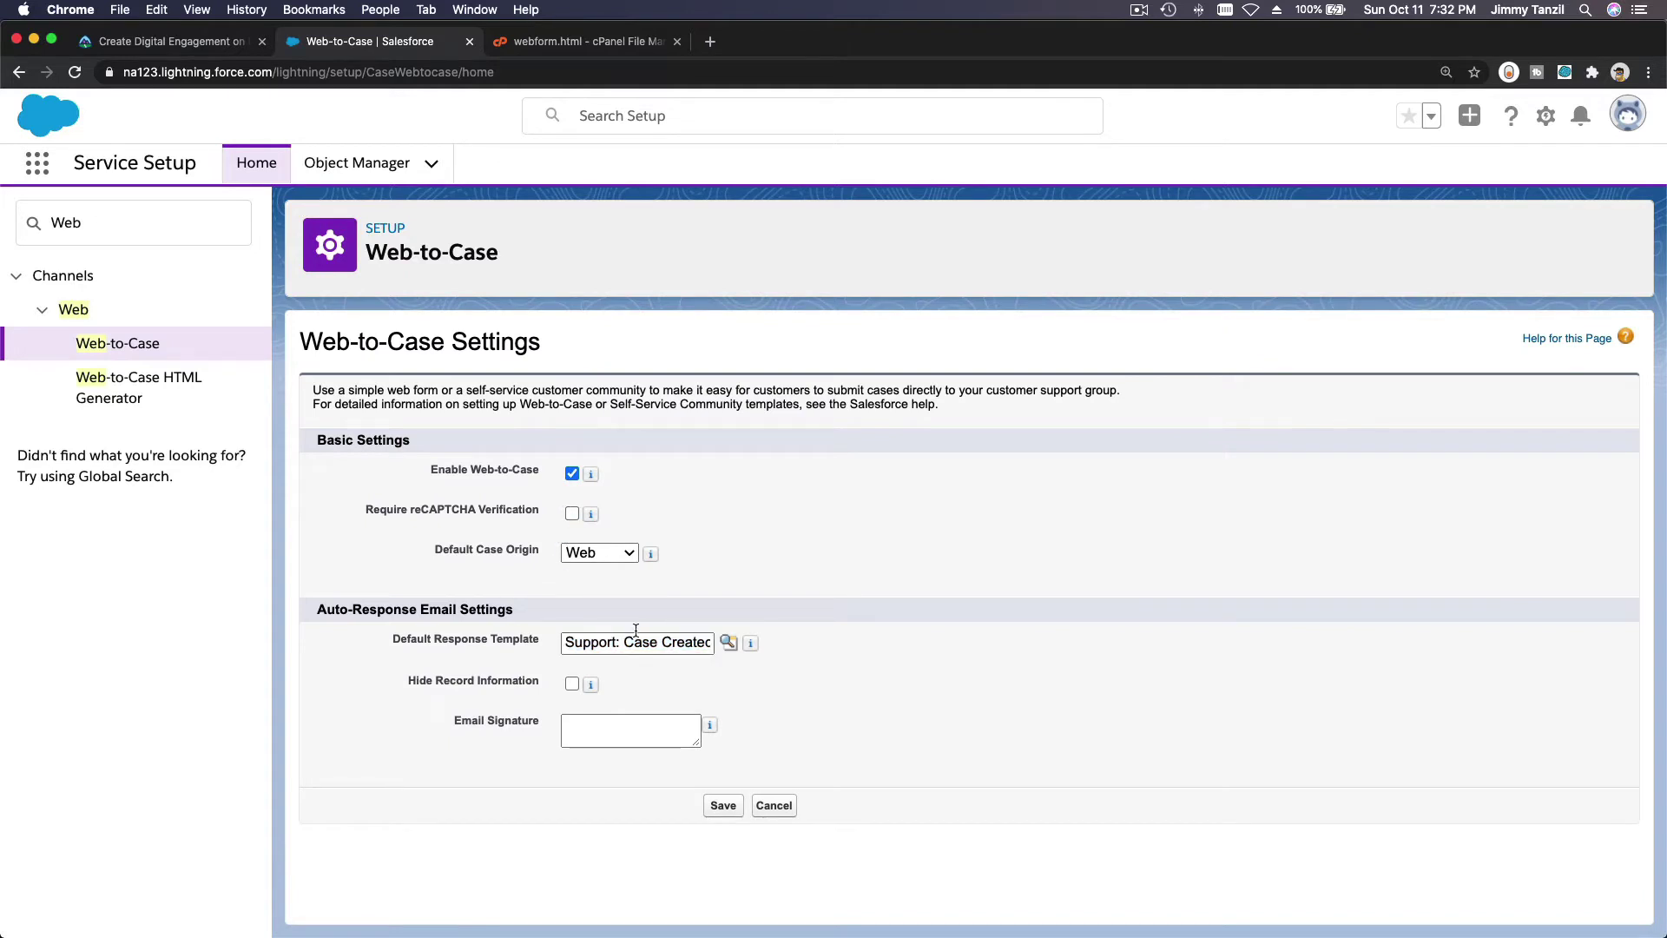
click(716, 807)
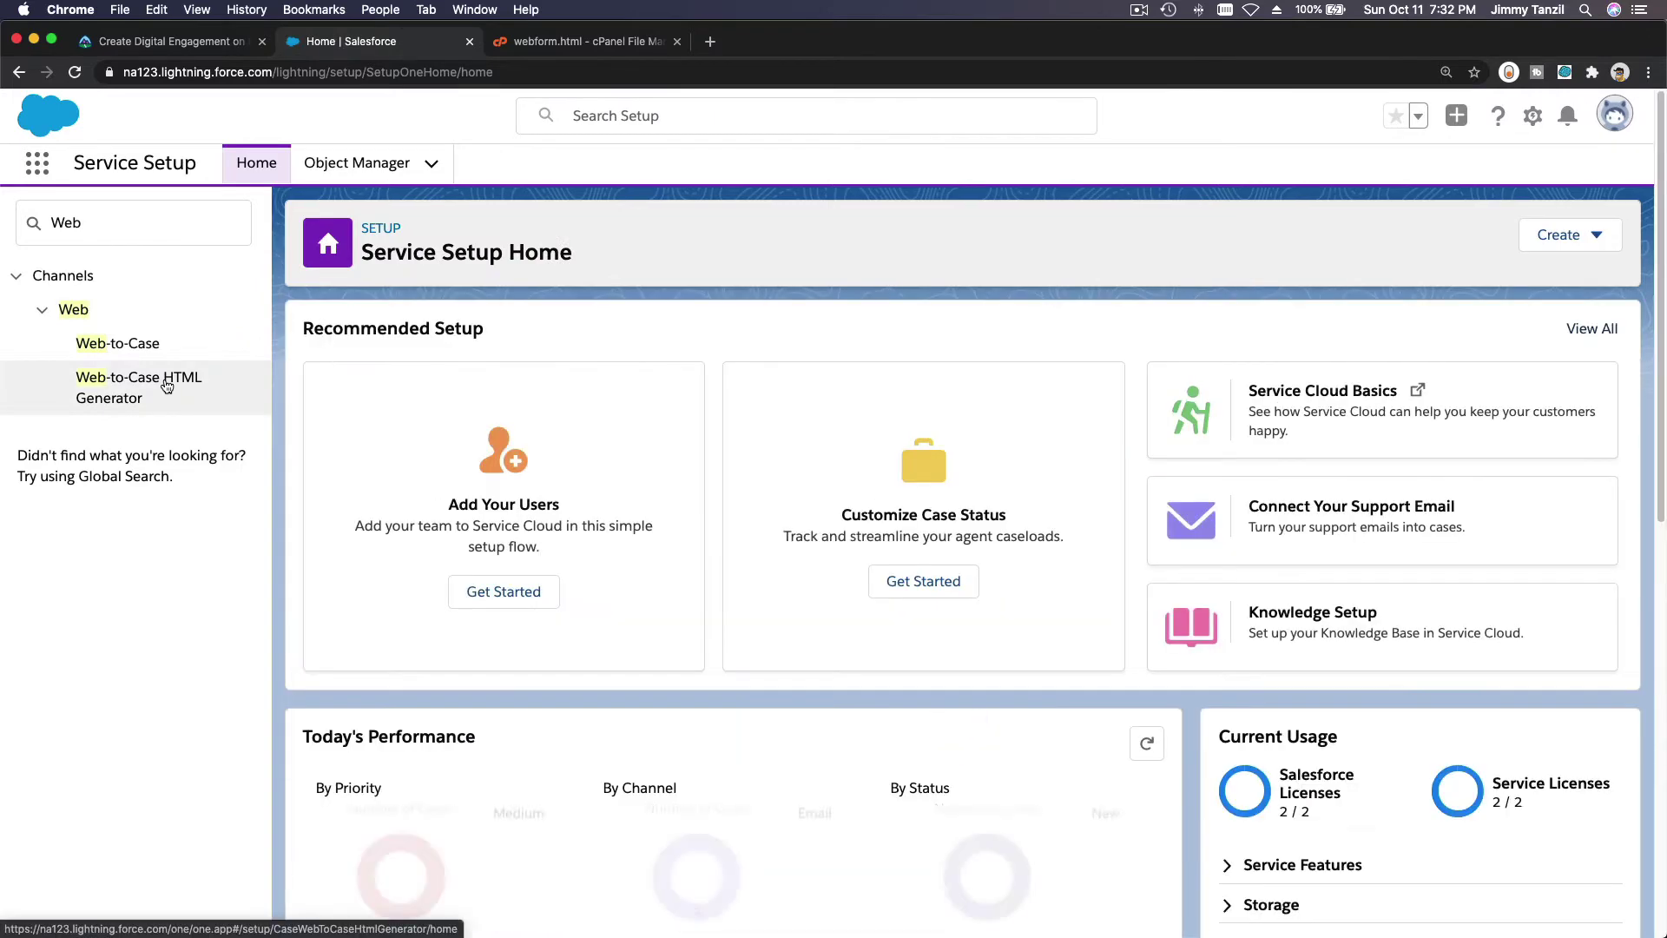
Reopen the Web-to-Case HTML Generator and add the Company and Product fields.
click(166, 386)
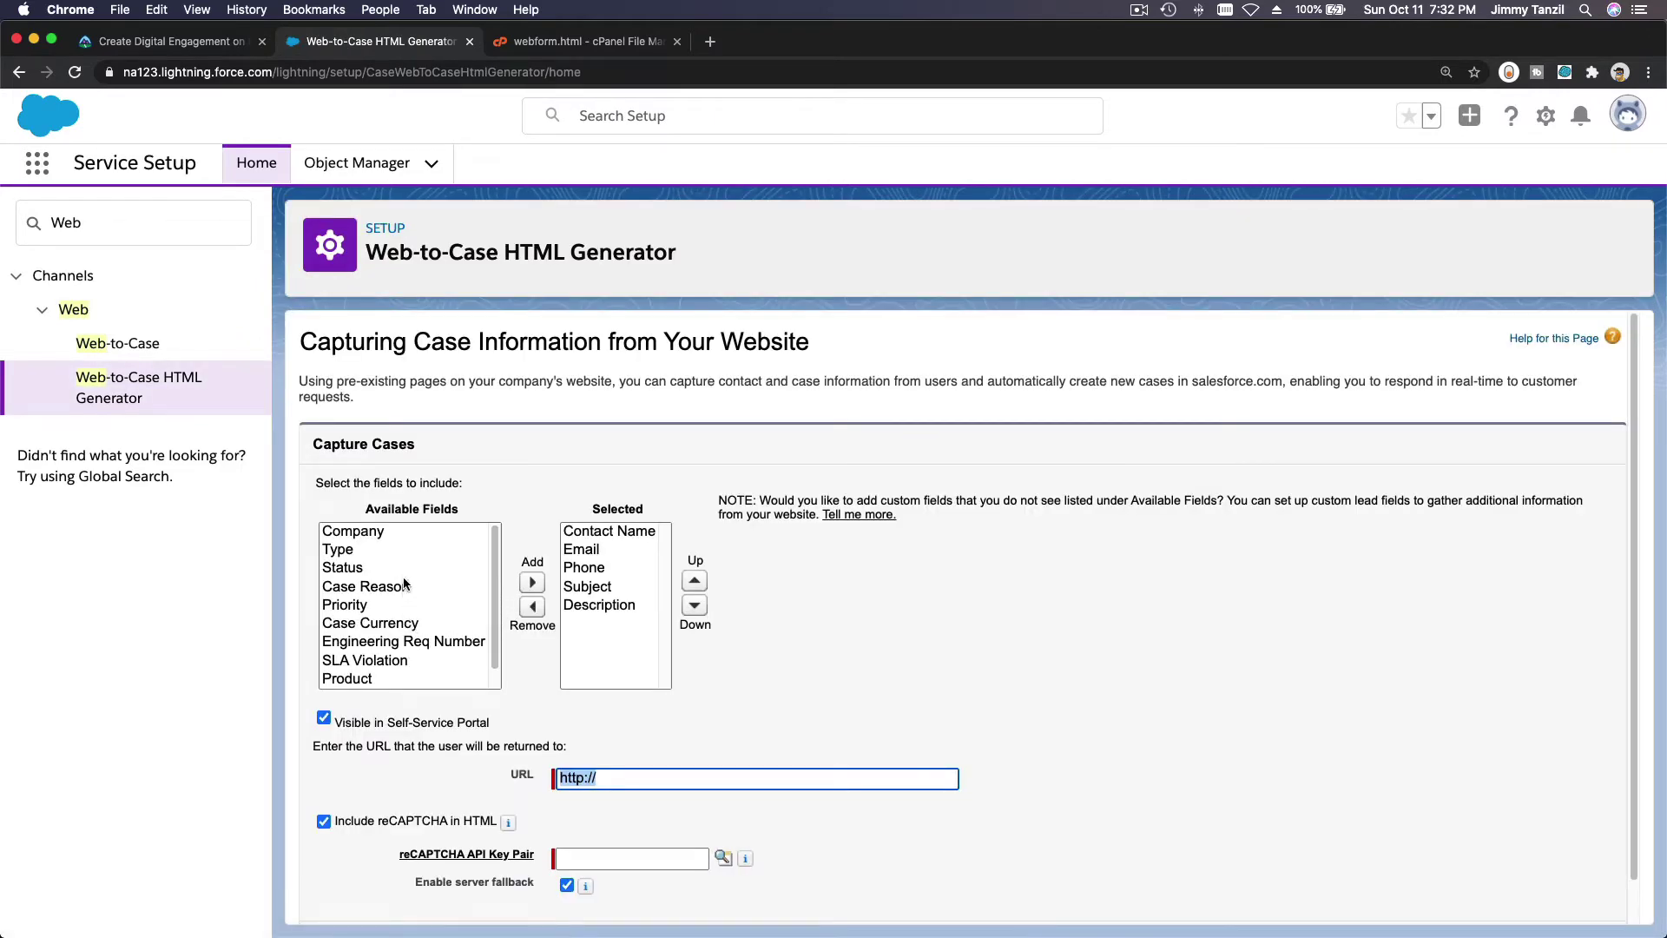
click(412, 533)
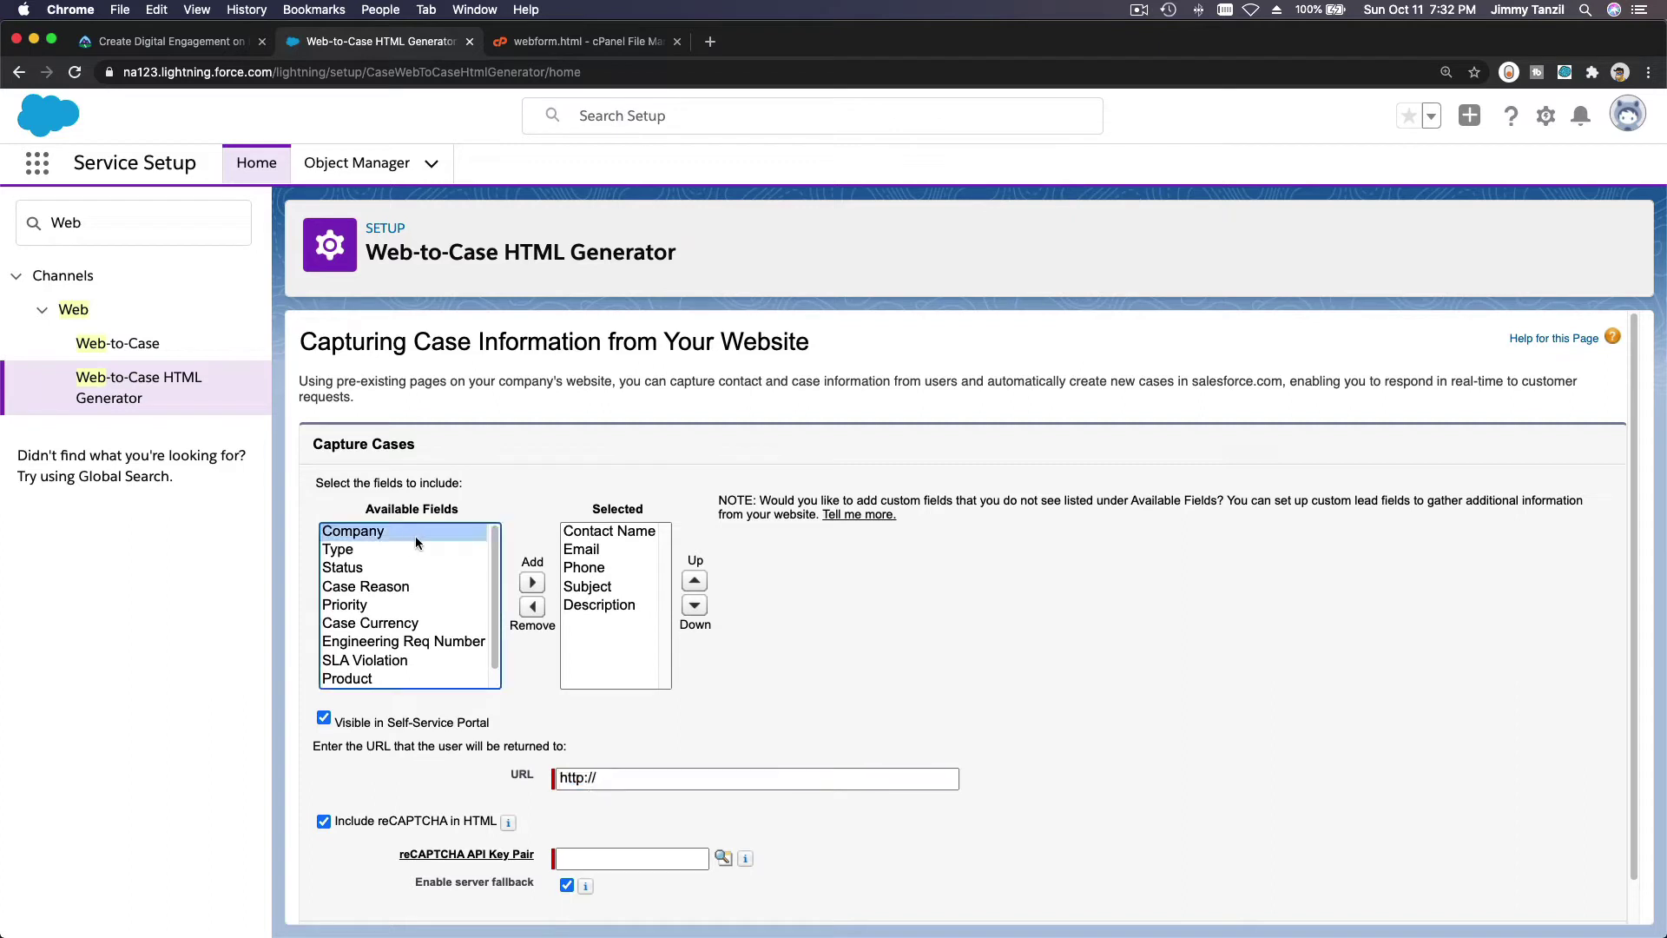
click(527, 582)
scroll(457, 595, down, 1)
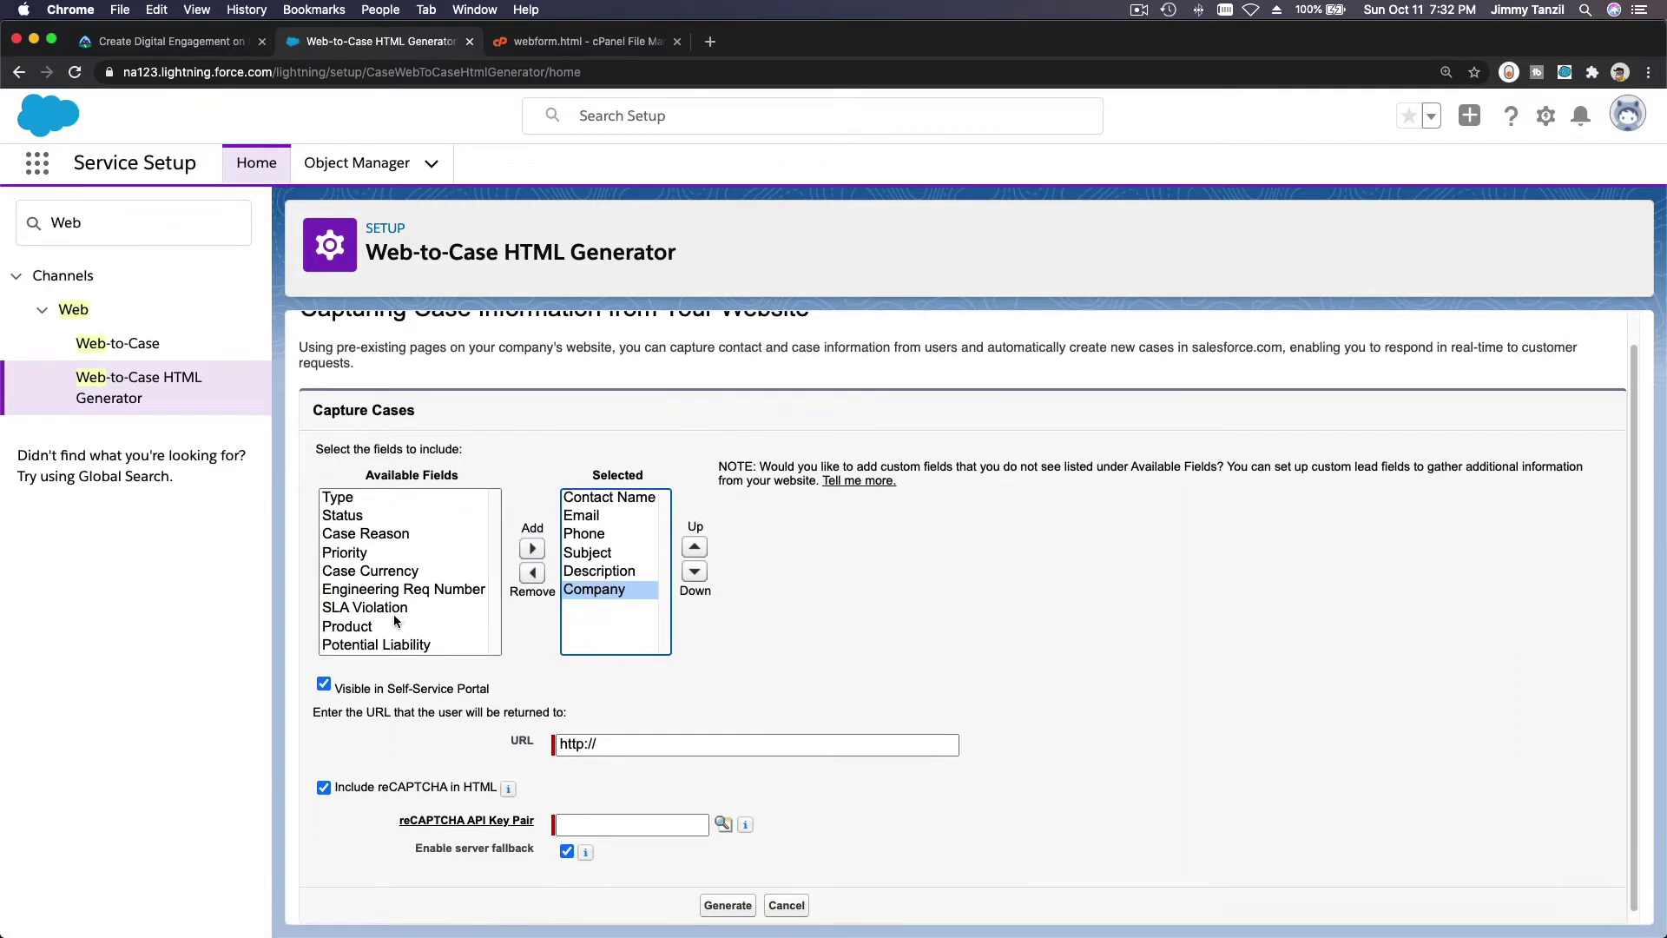
click(395, 613)
click(397, 626)
click(532, 548)
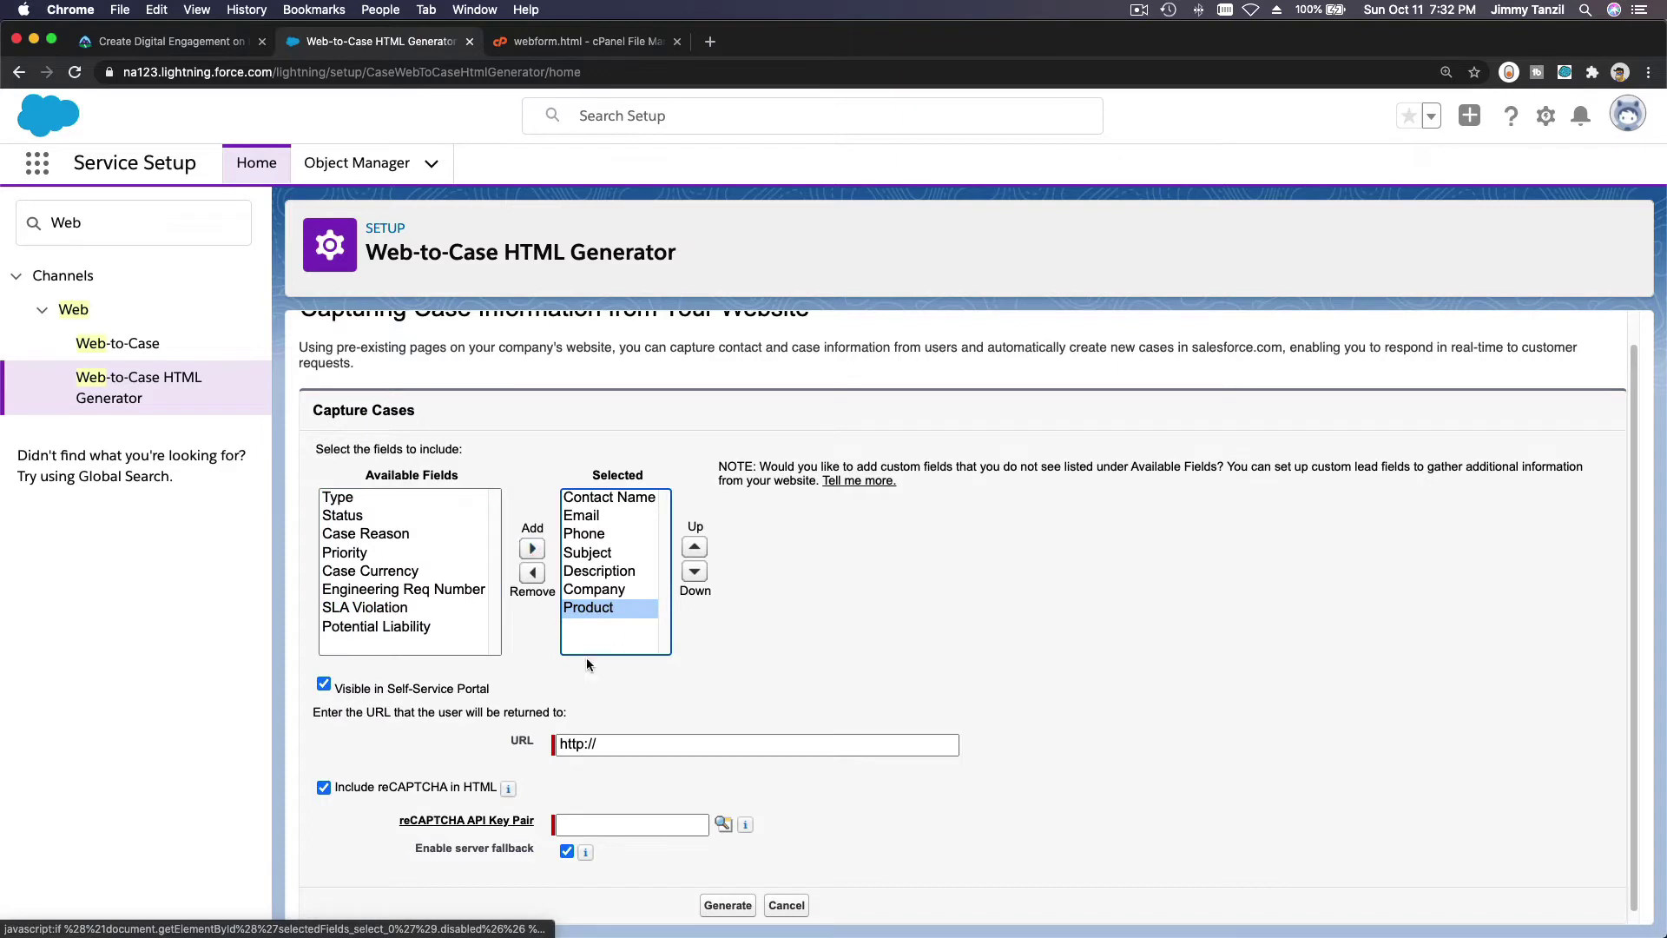
click(581, 743)
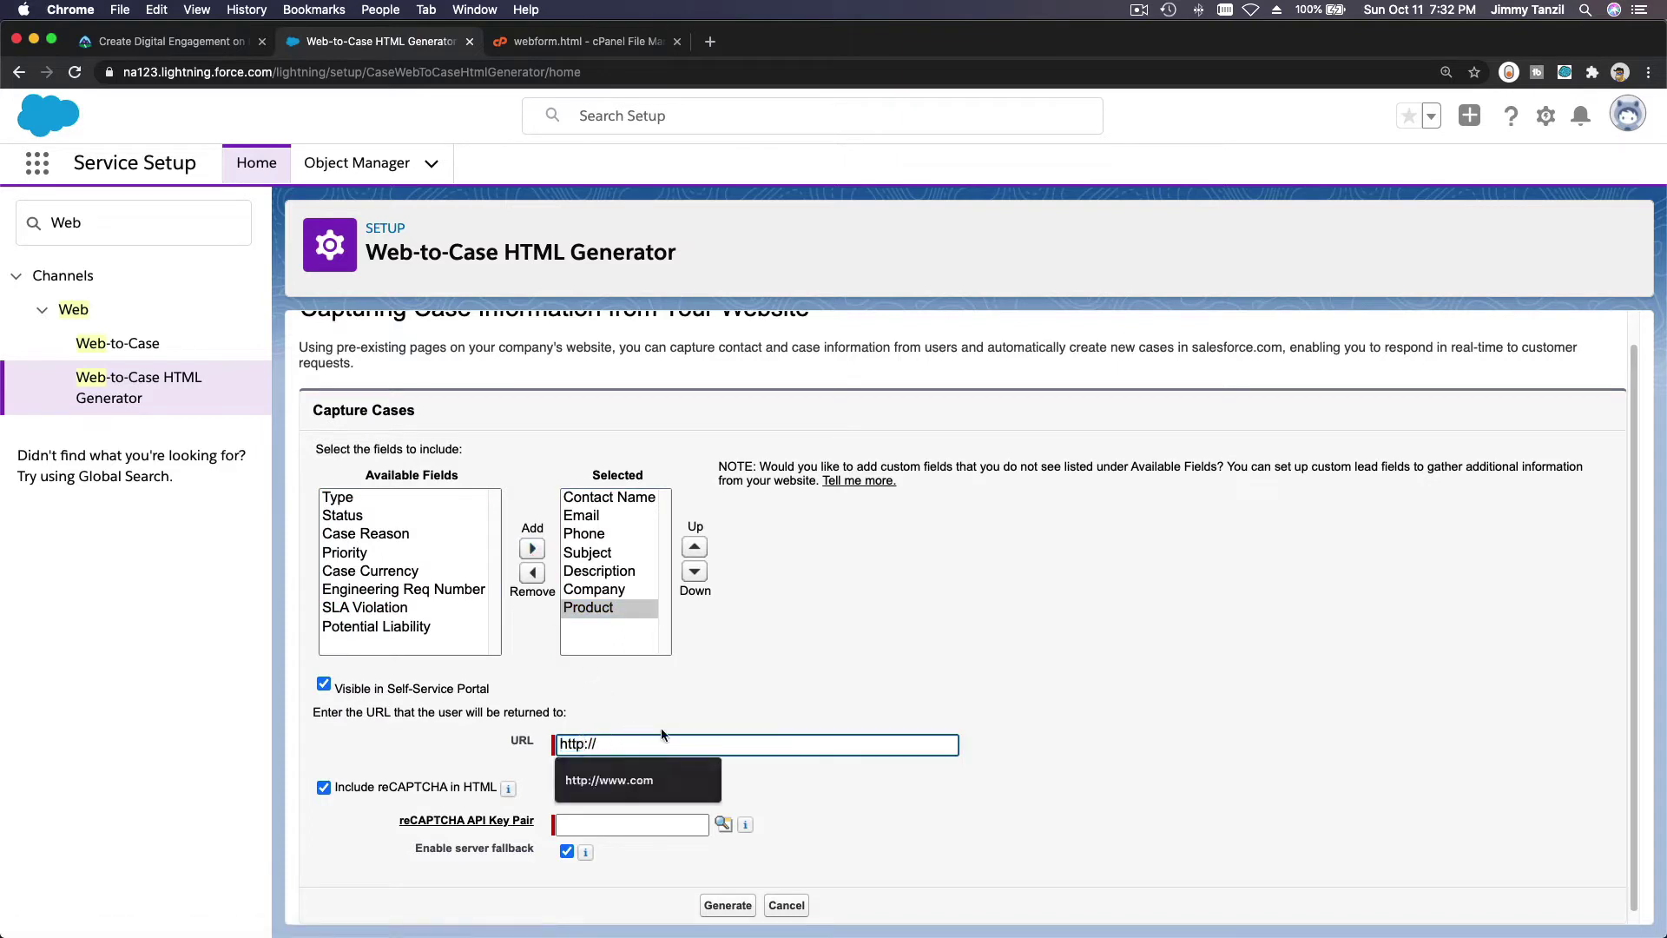
text(s)
click(698, 743)
text(www)
click(675, 776)
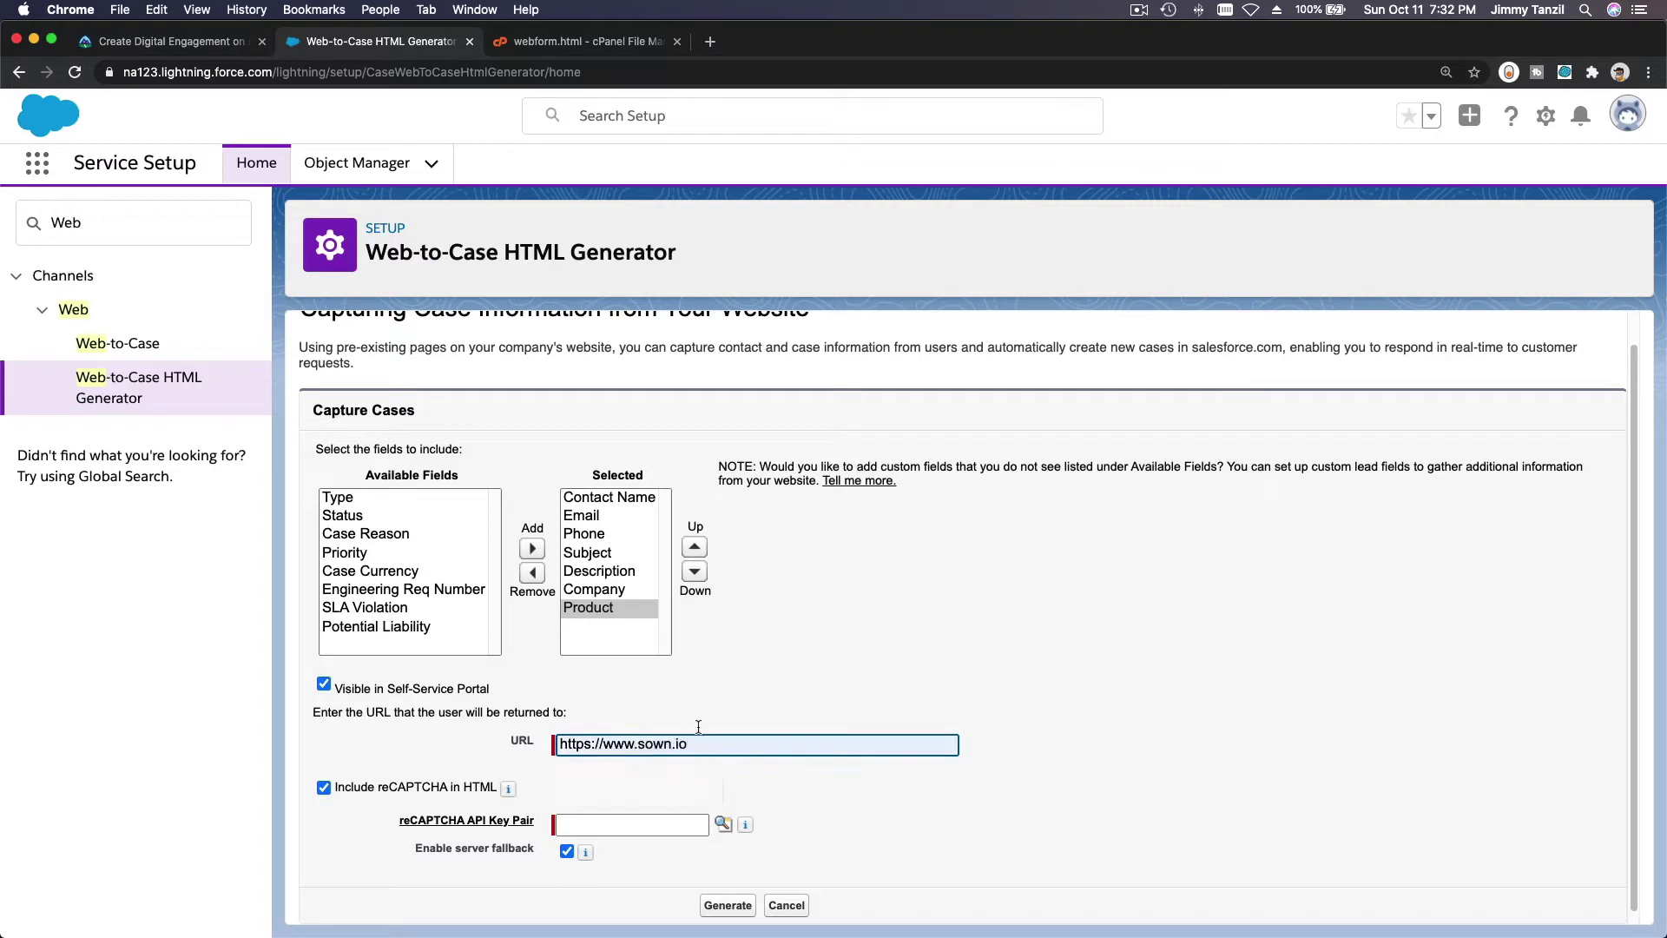
click(324, 788)
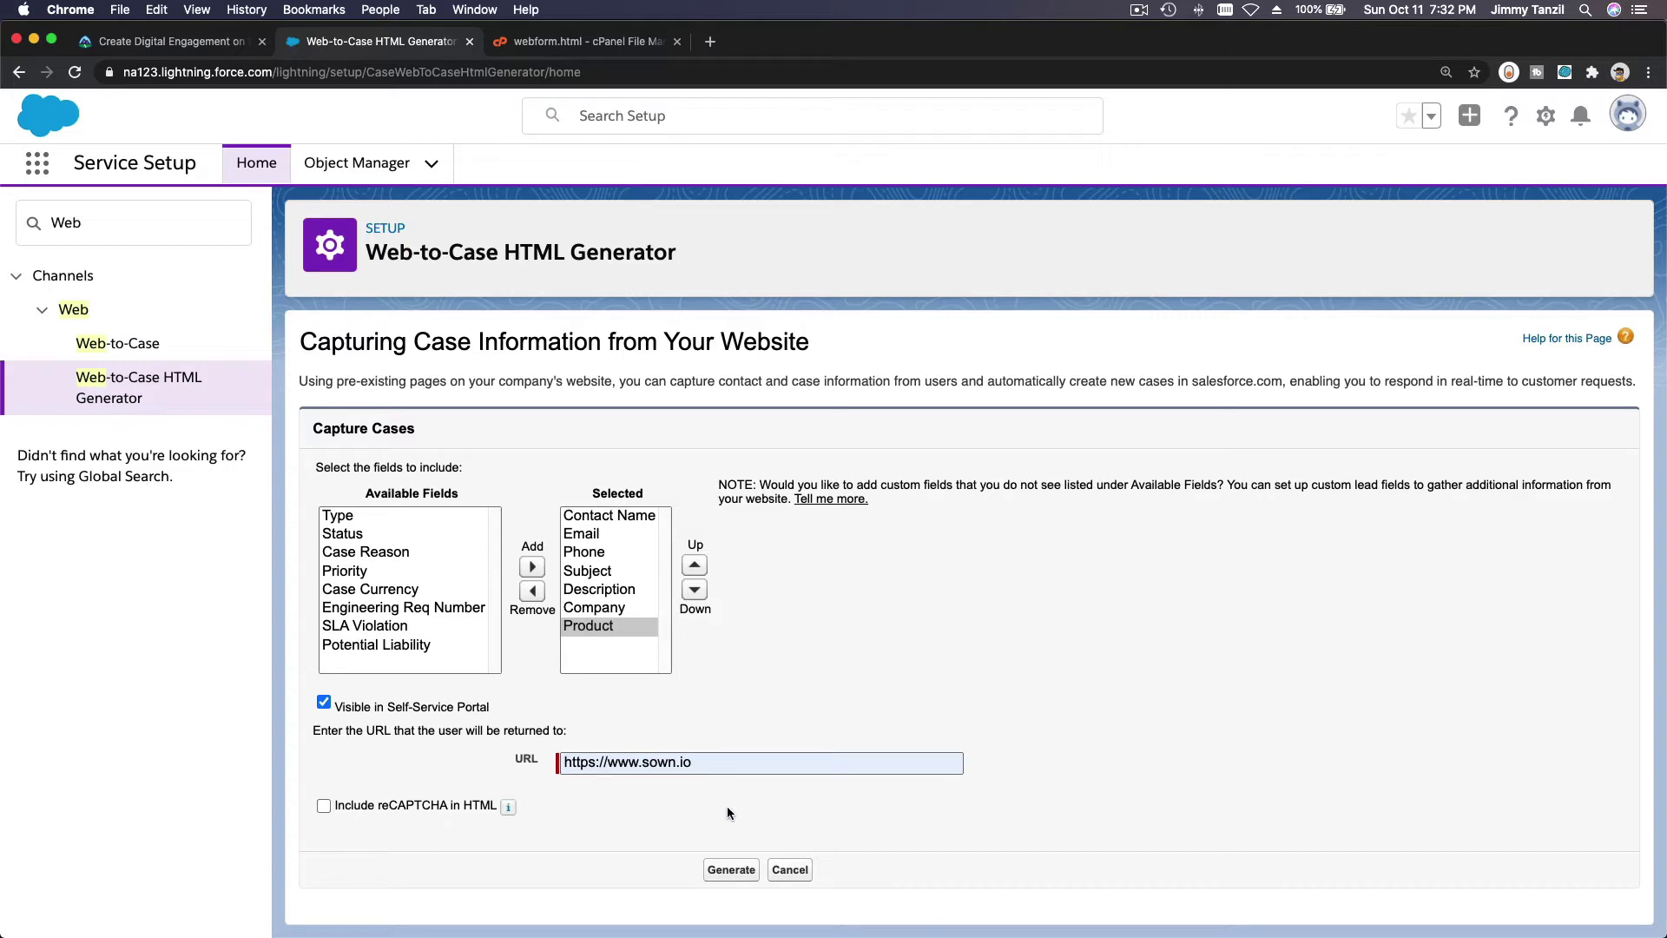
click(731, 870)
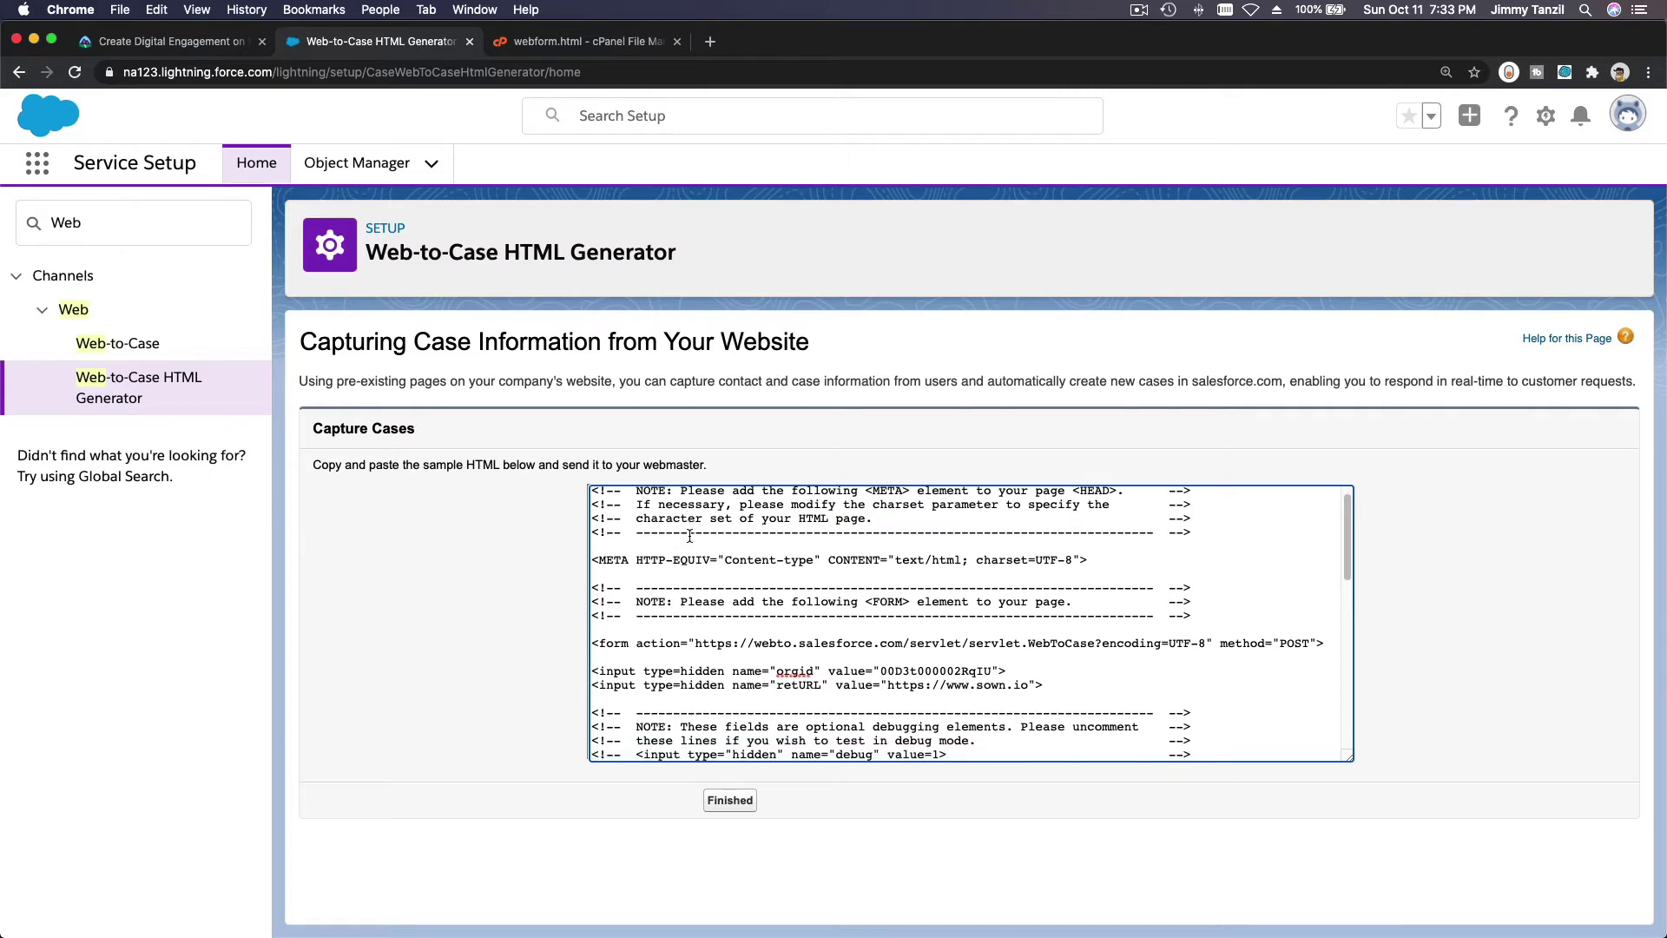
Select all of the generated Web-to-Case HTML and copy it to the clipboard.
scroll(690, 536, down, 4)
scroll(690, 537, down, 5)
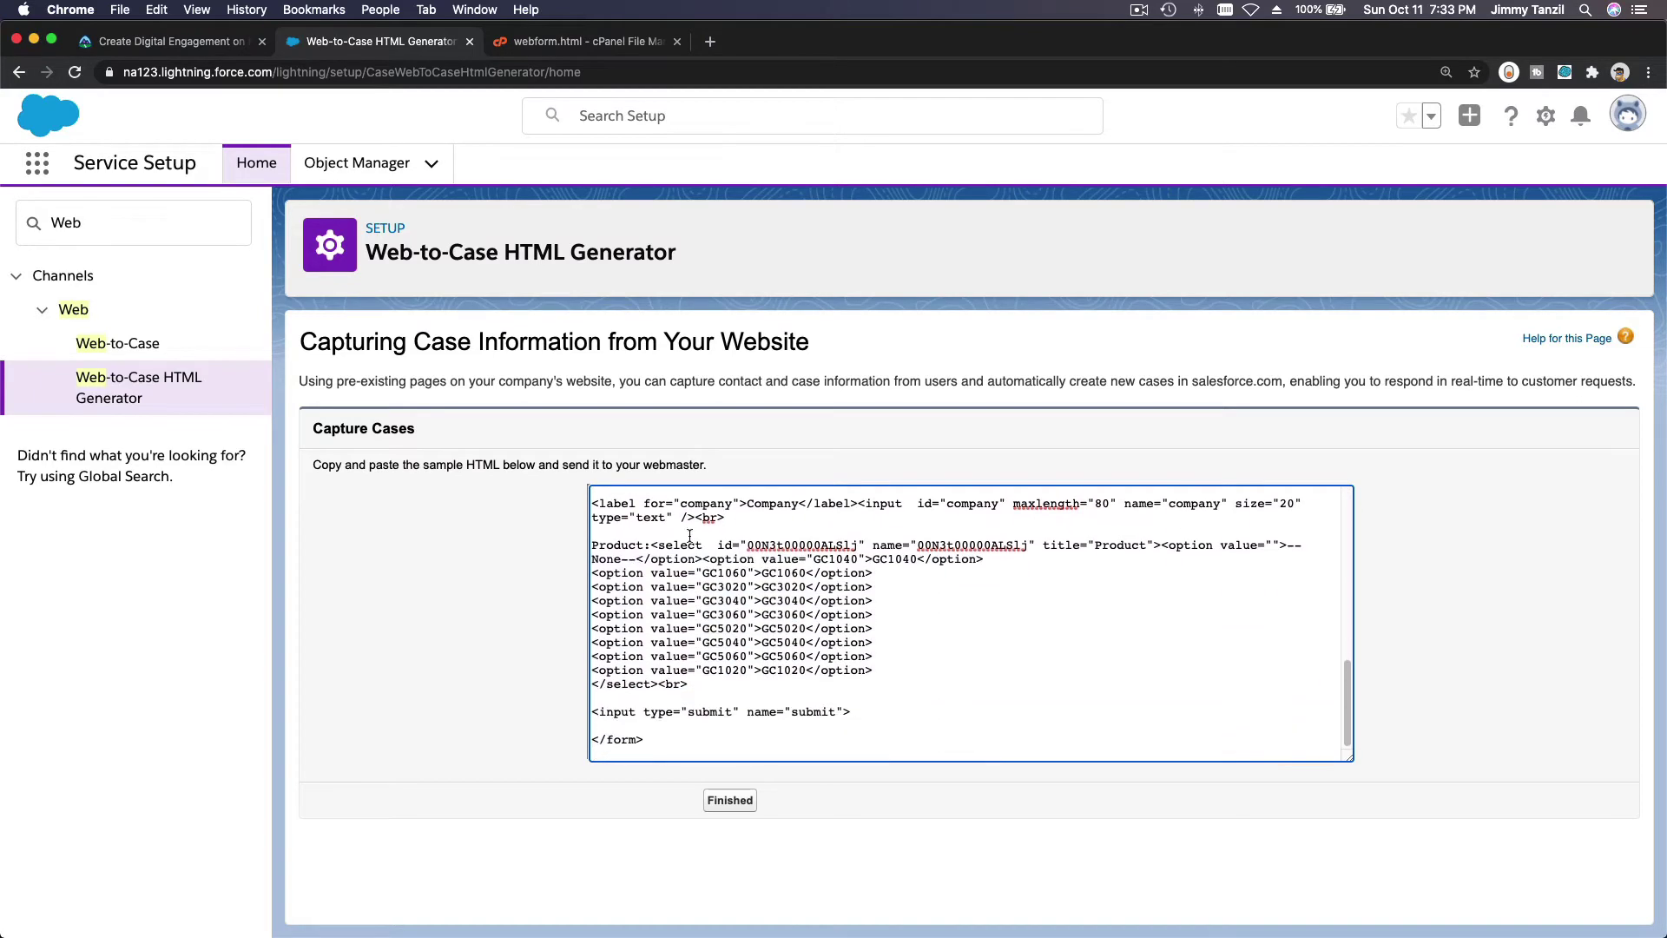
scroll(706, 605, up, 10)
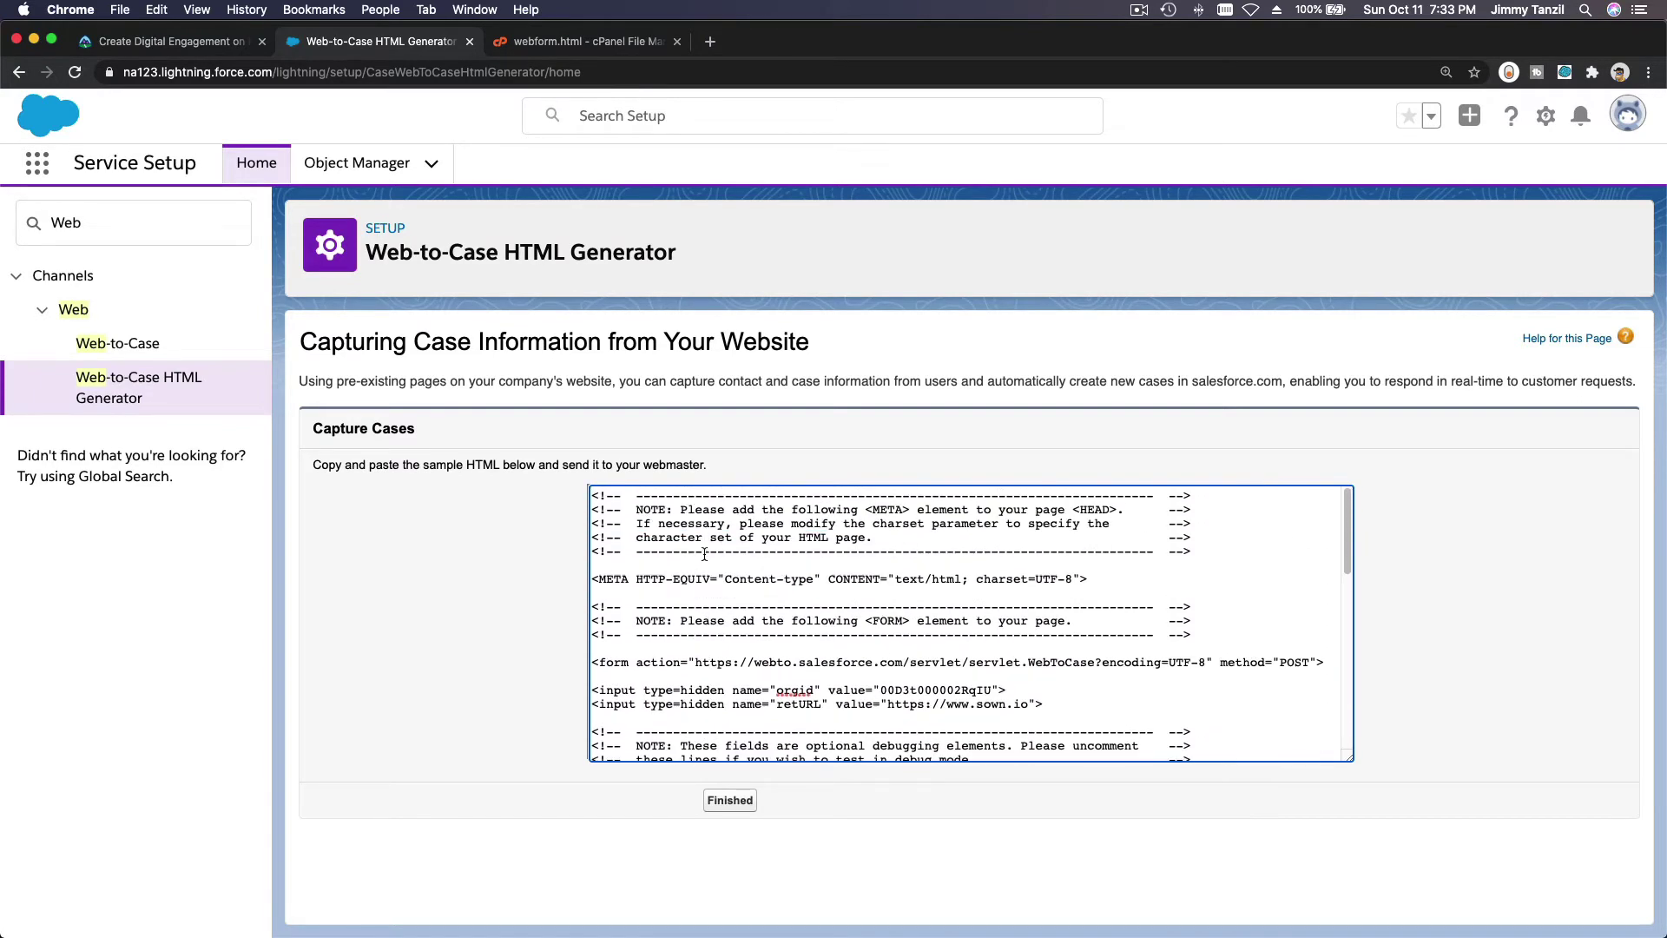
key(super+a)
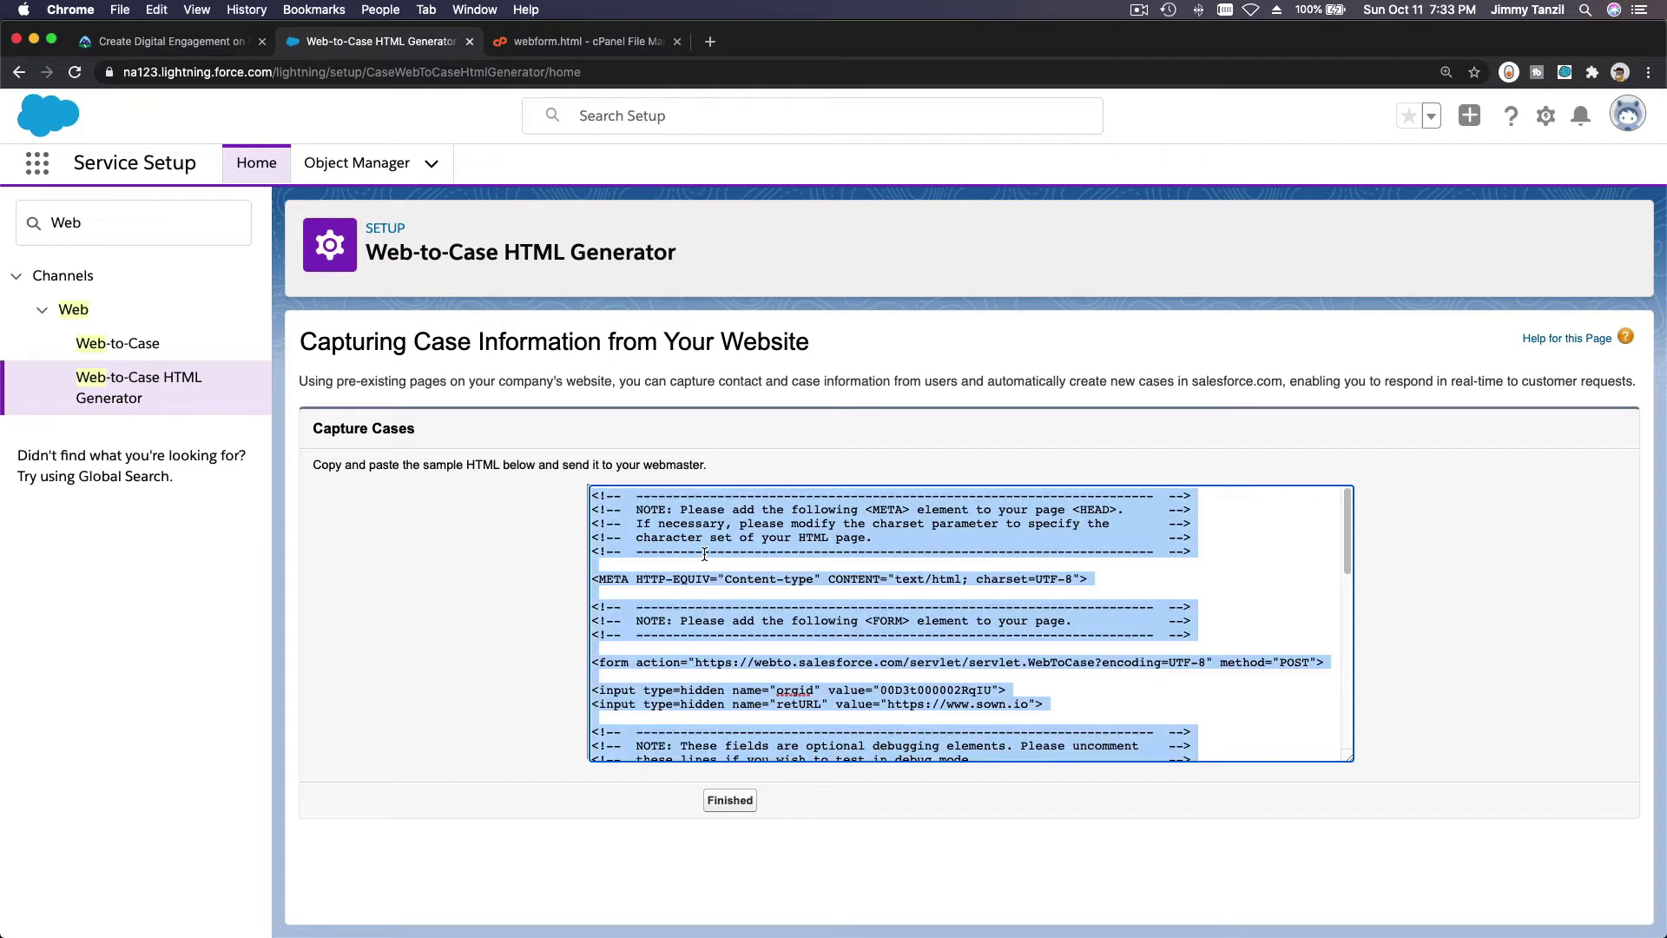
key(super+c)
Paste the generated form HTML into webform.html in the cPanel editor and save the changes.
click(583, 47)
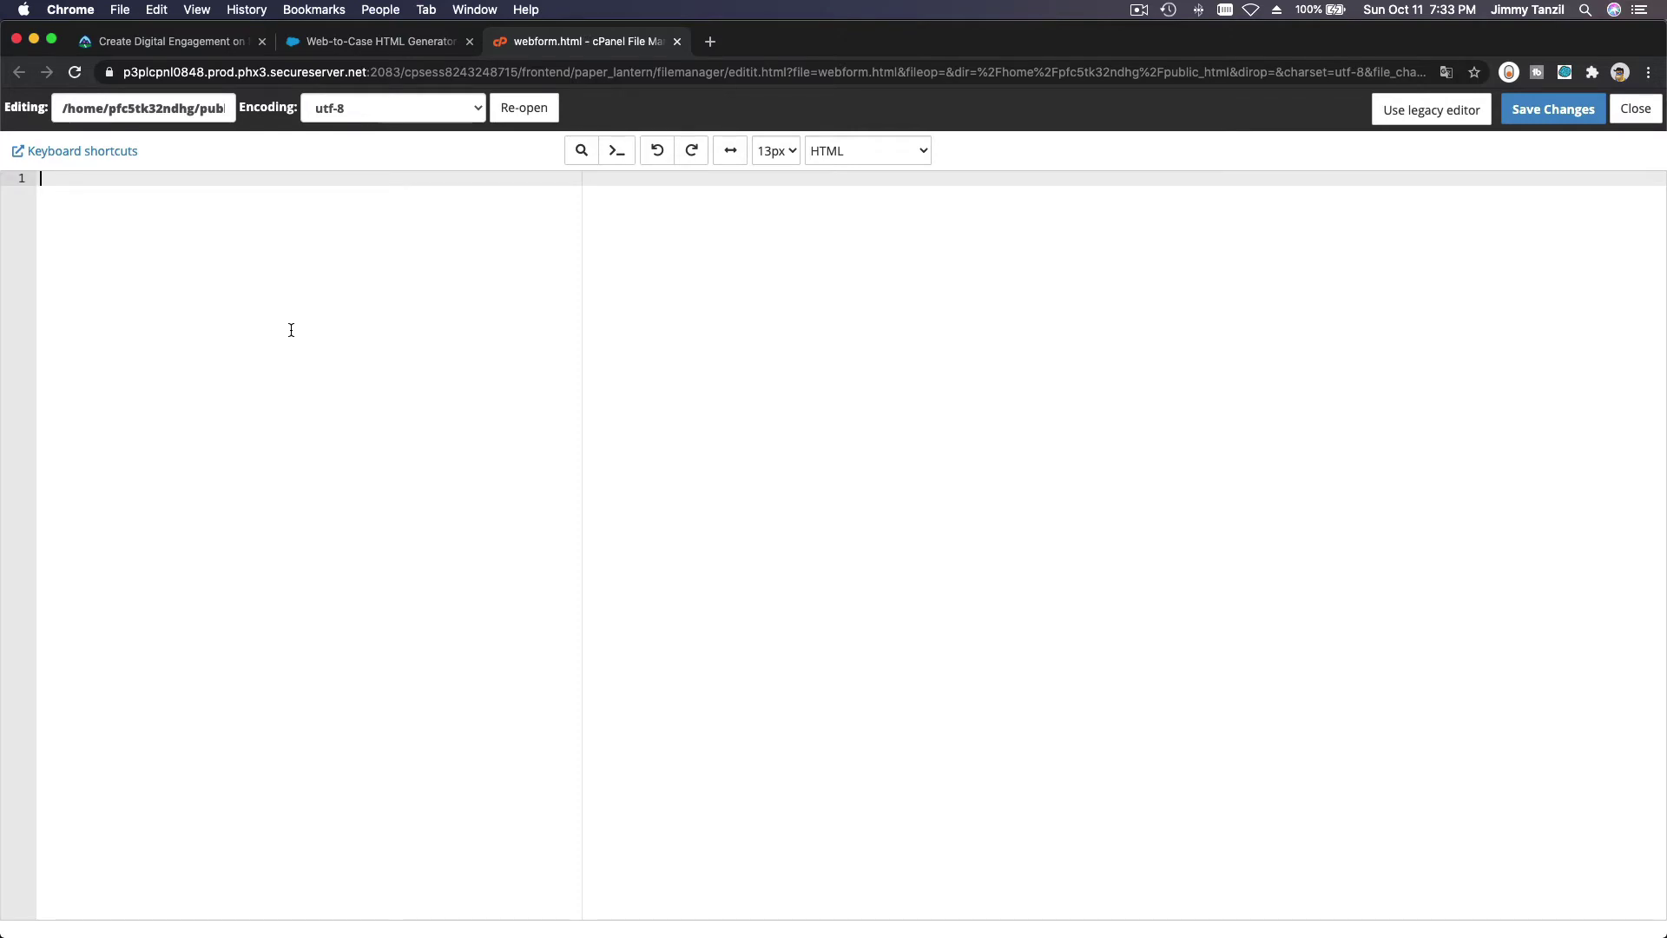
key(super+v)
key(super+z)
key(super+z)
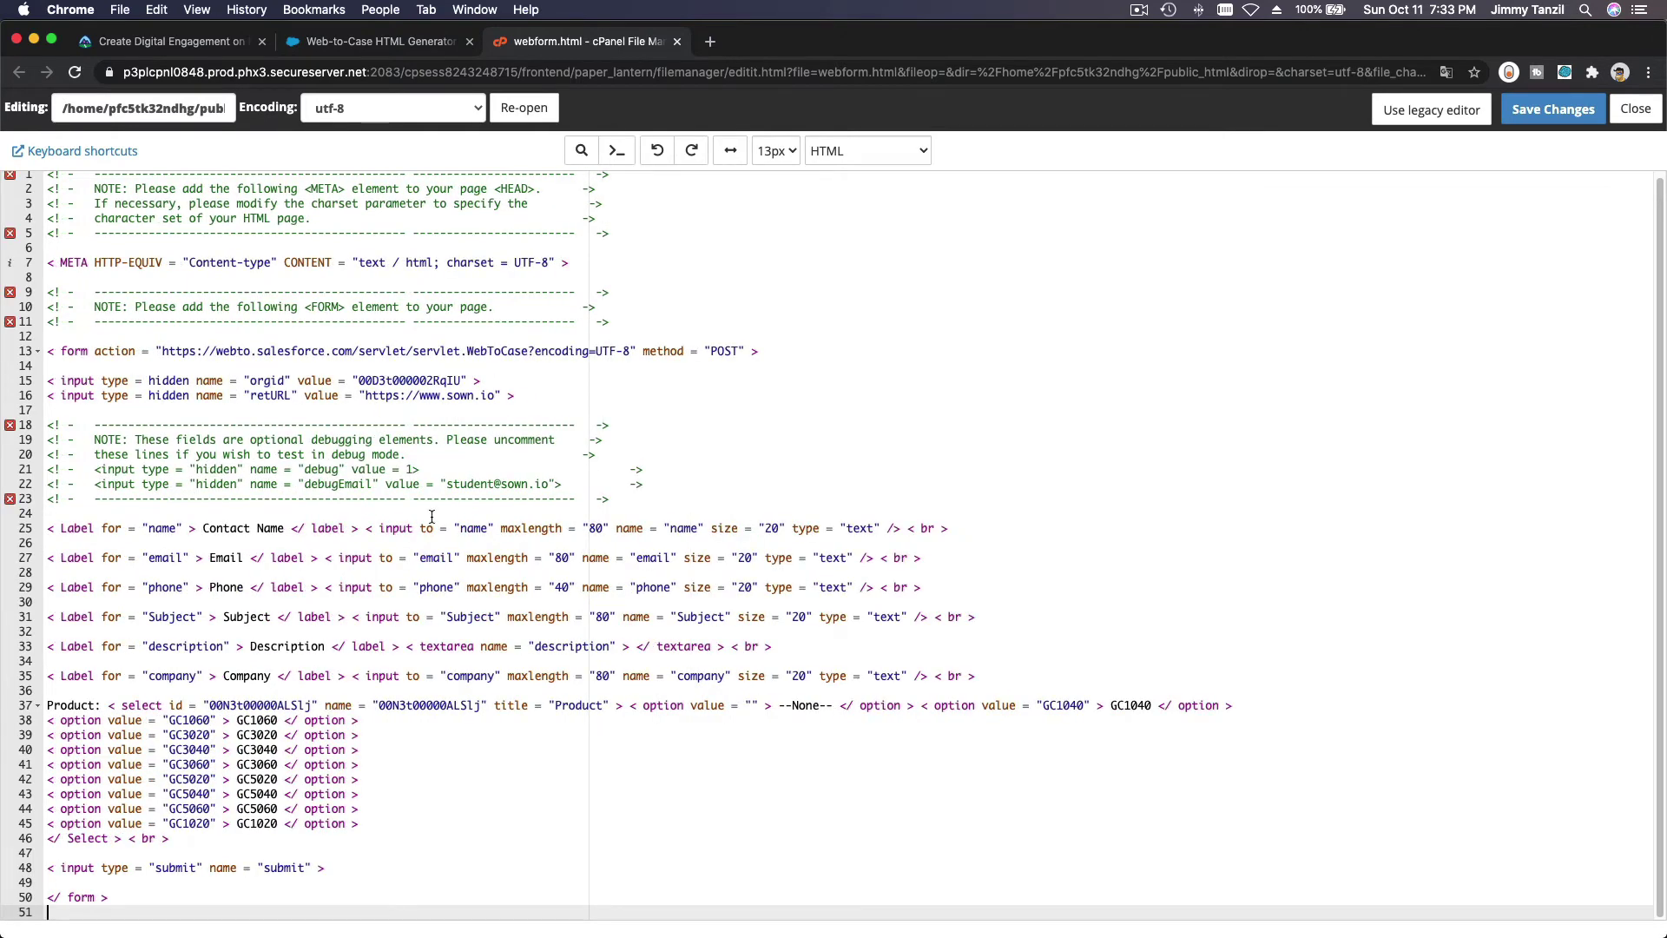
scroll(432, 517, up, 1)
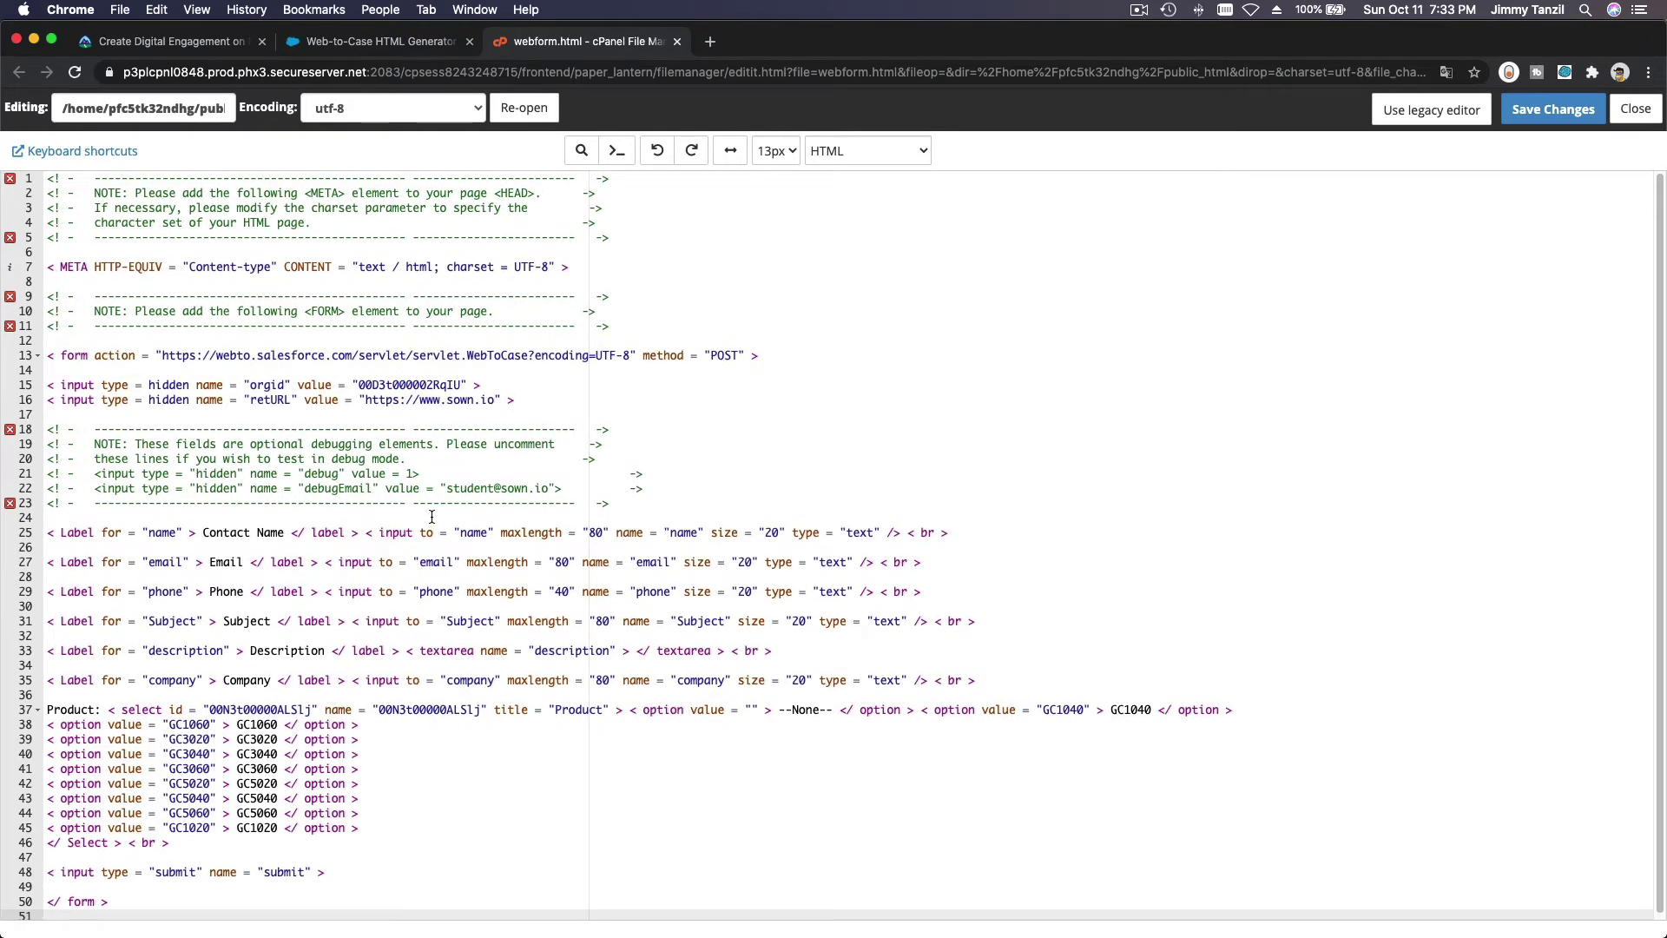
scroll(431, 516, down, 1)
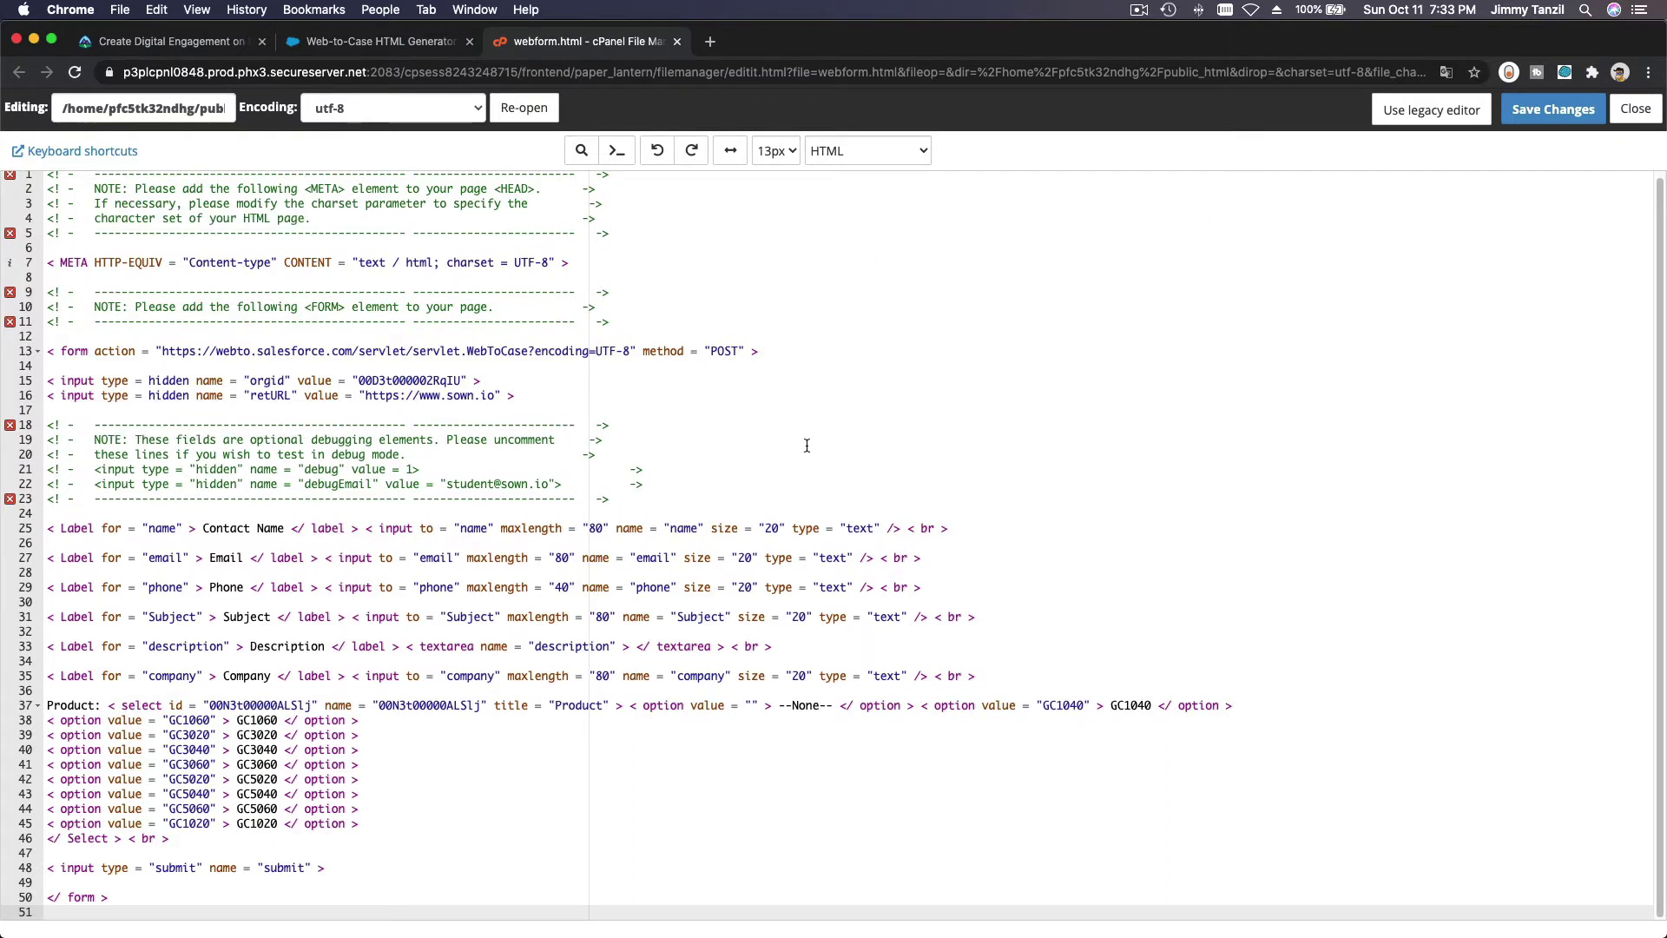
click(1546, 111)
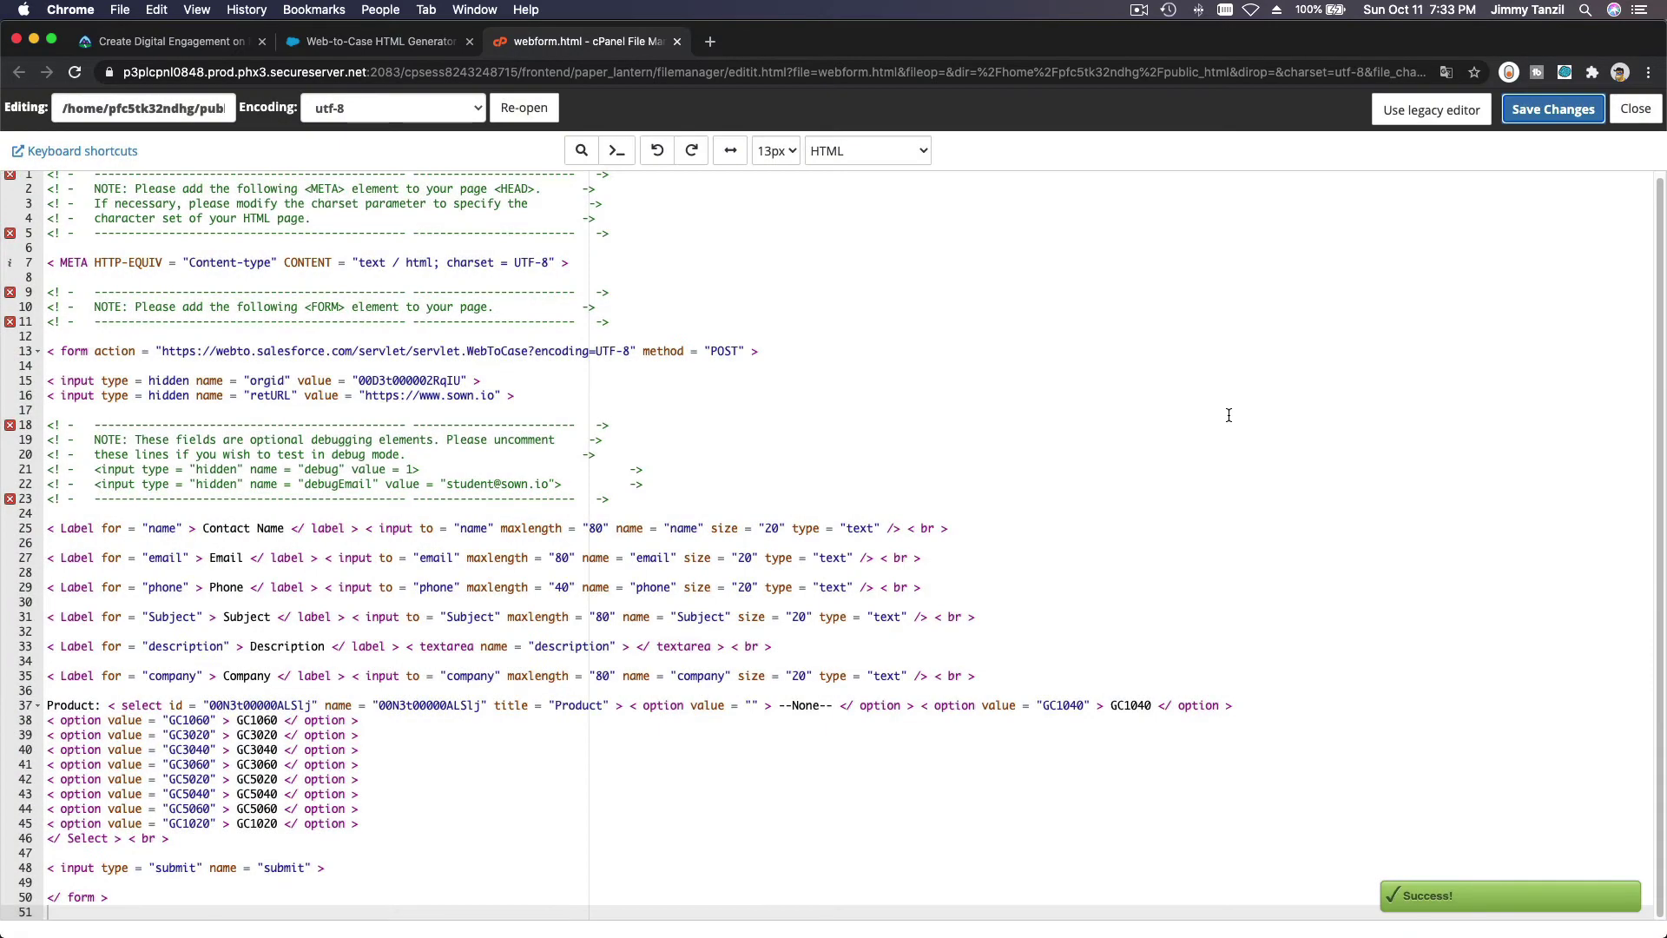
scroll(684, 292, up, 1)
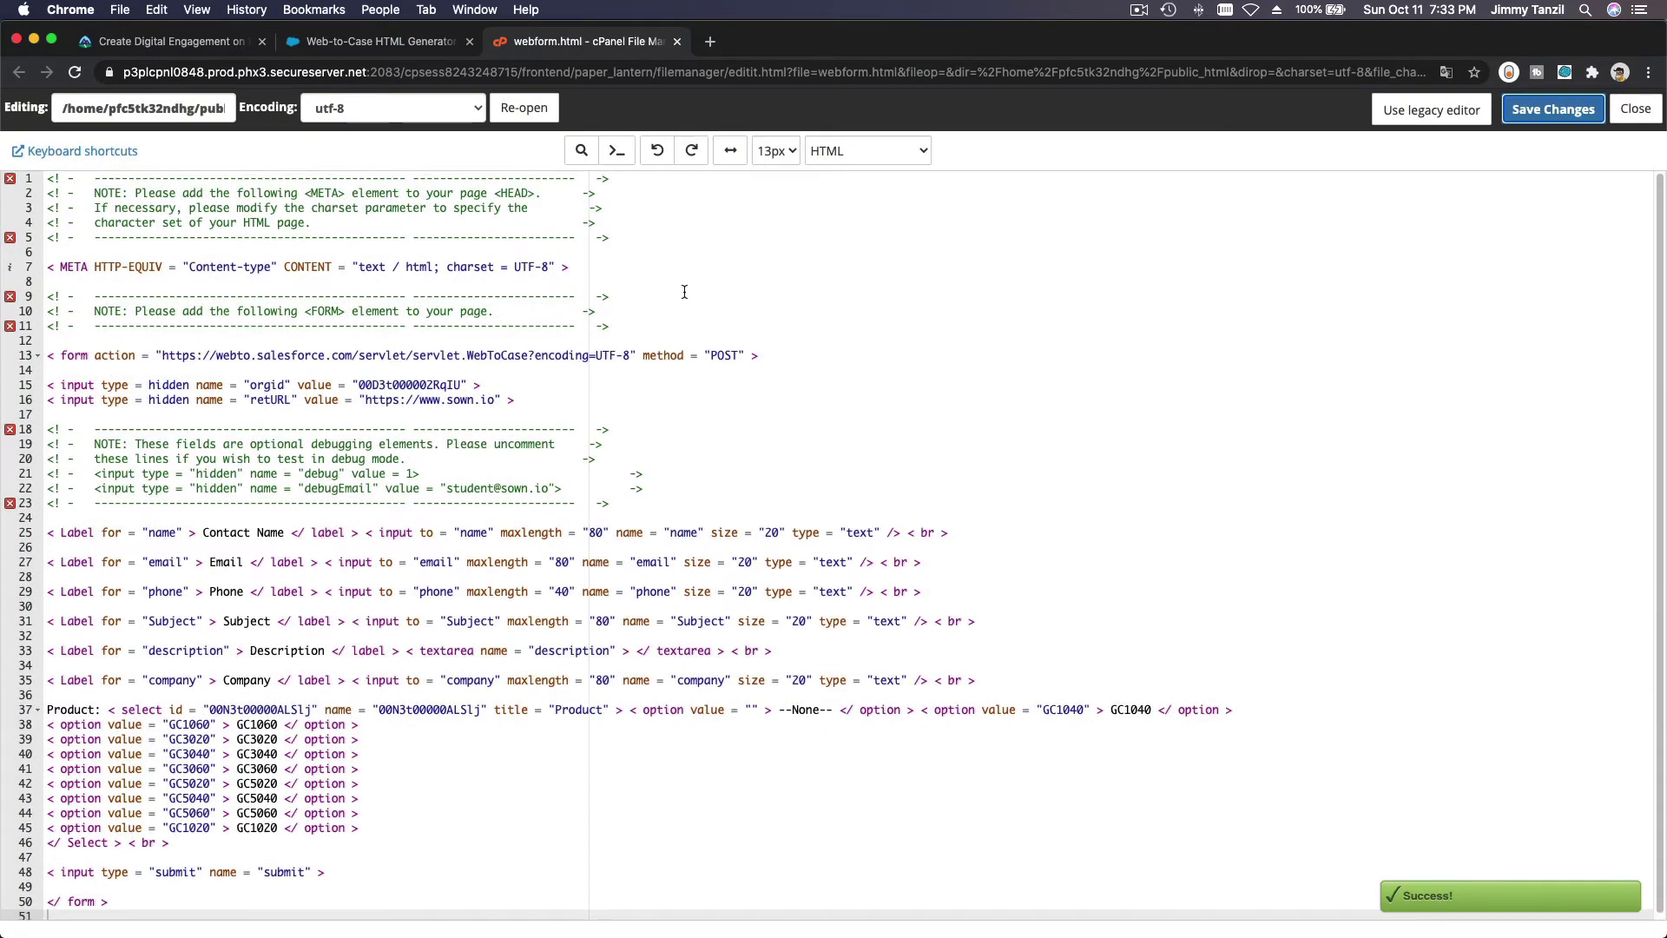
click(710, 41)
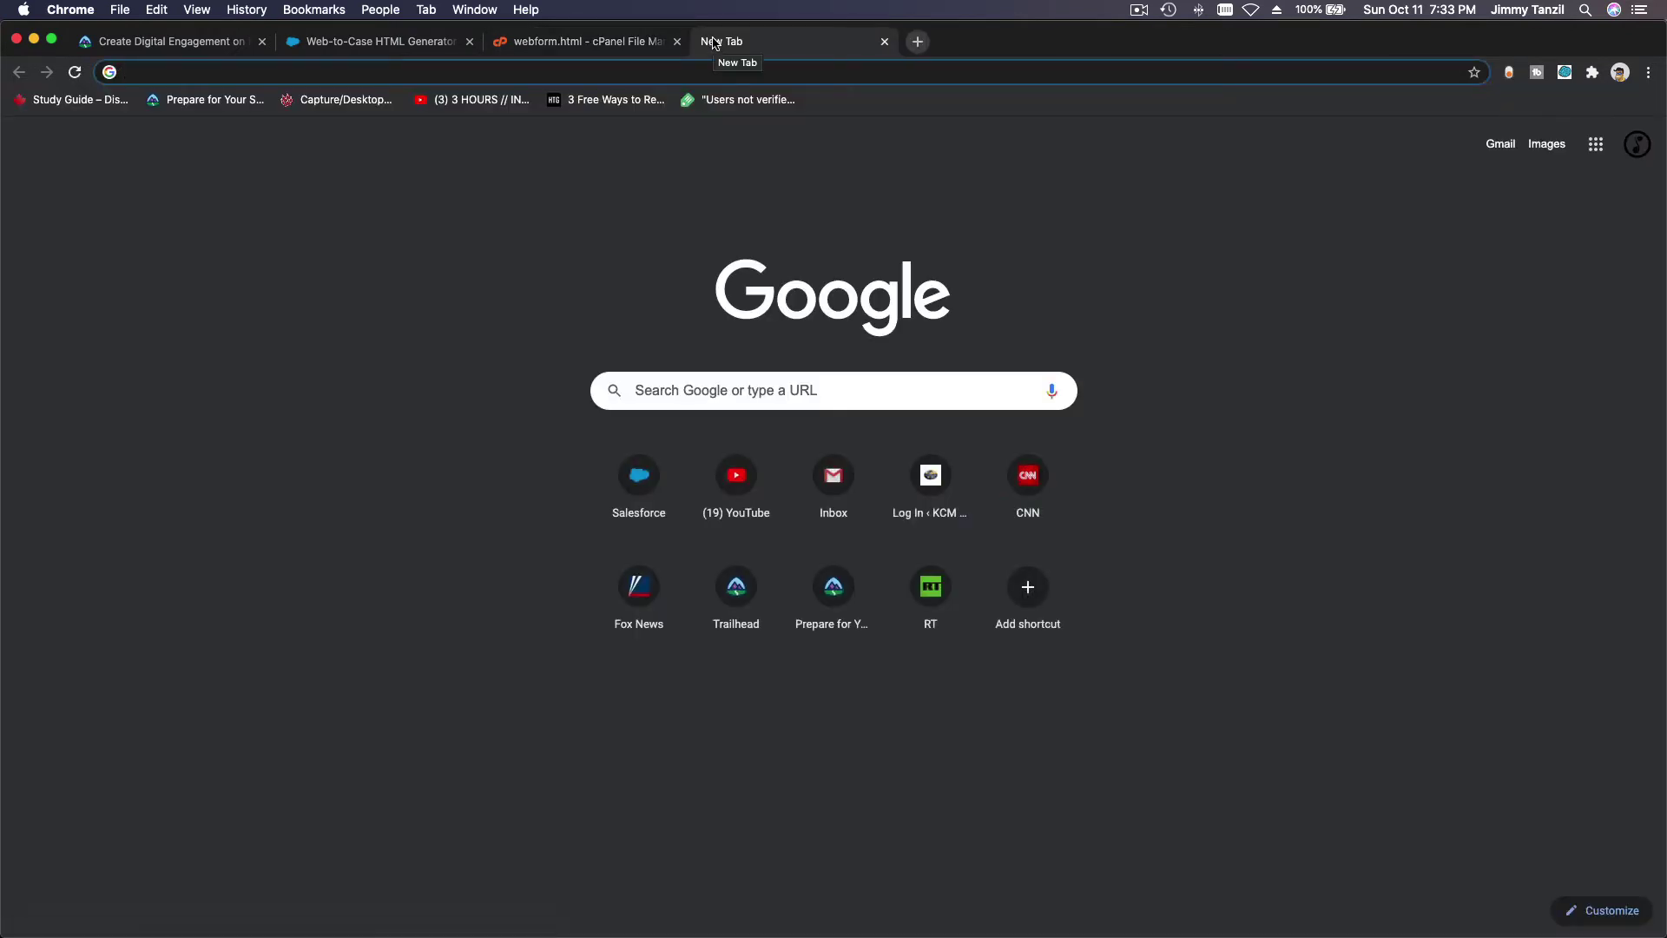
text(wwww.)
key(BackSpace)
key(BackSpace)
text(.sown)
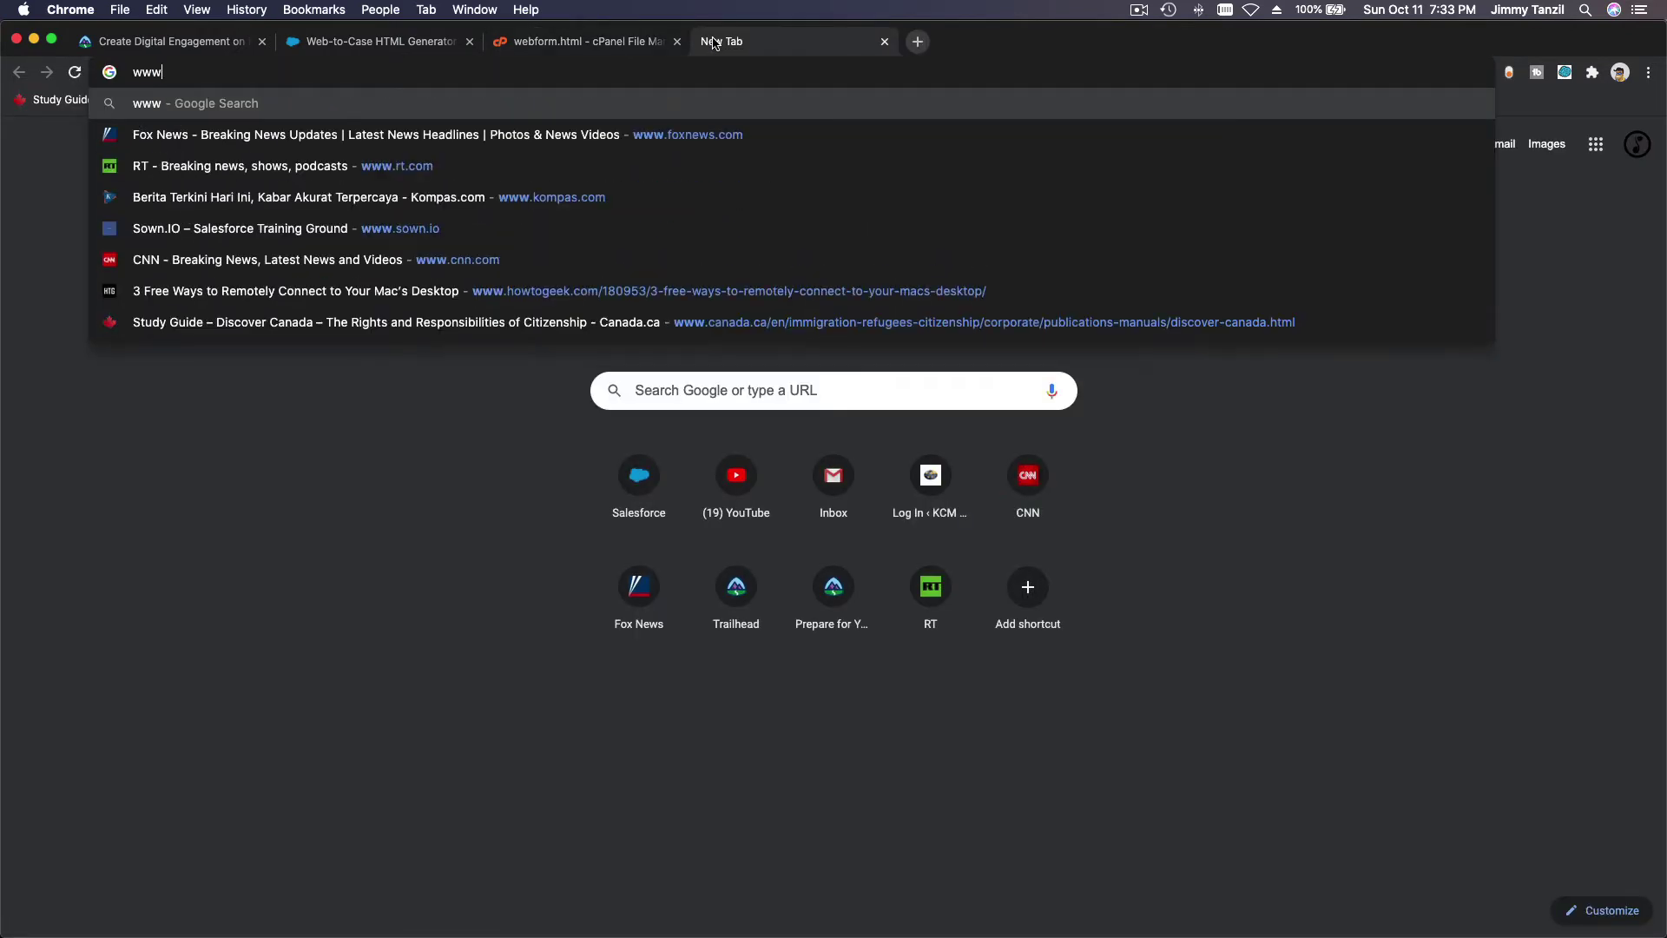
text(.)
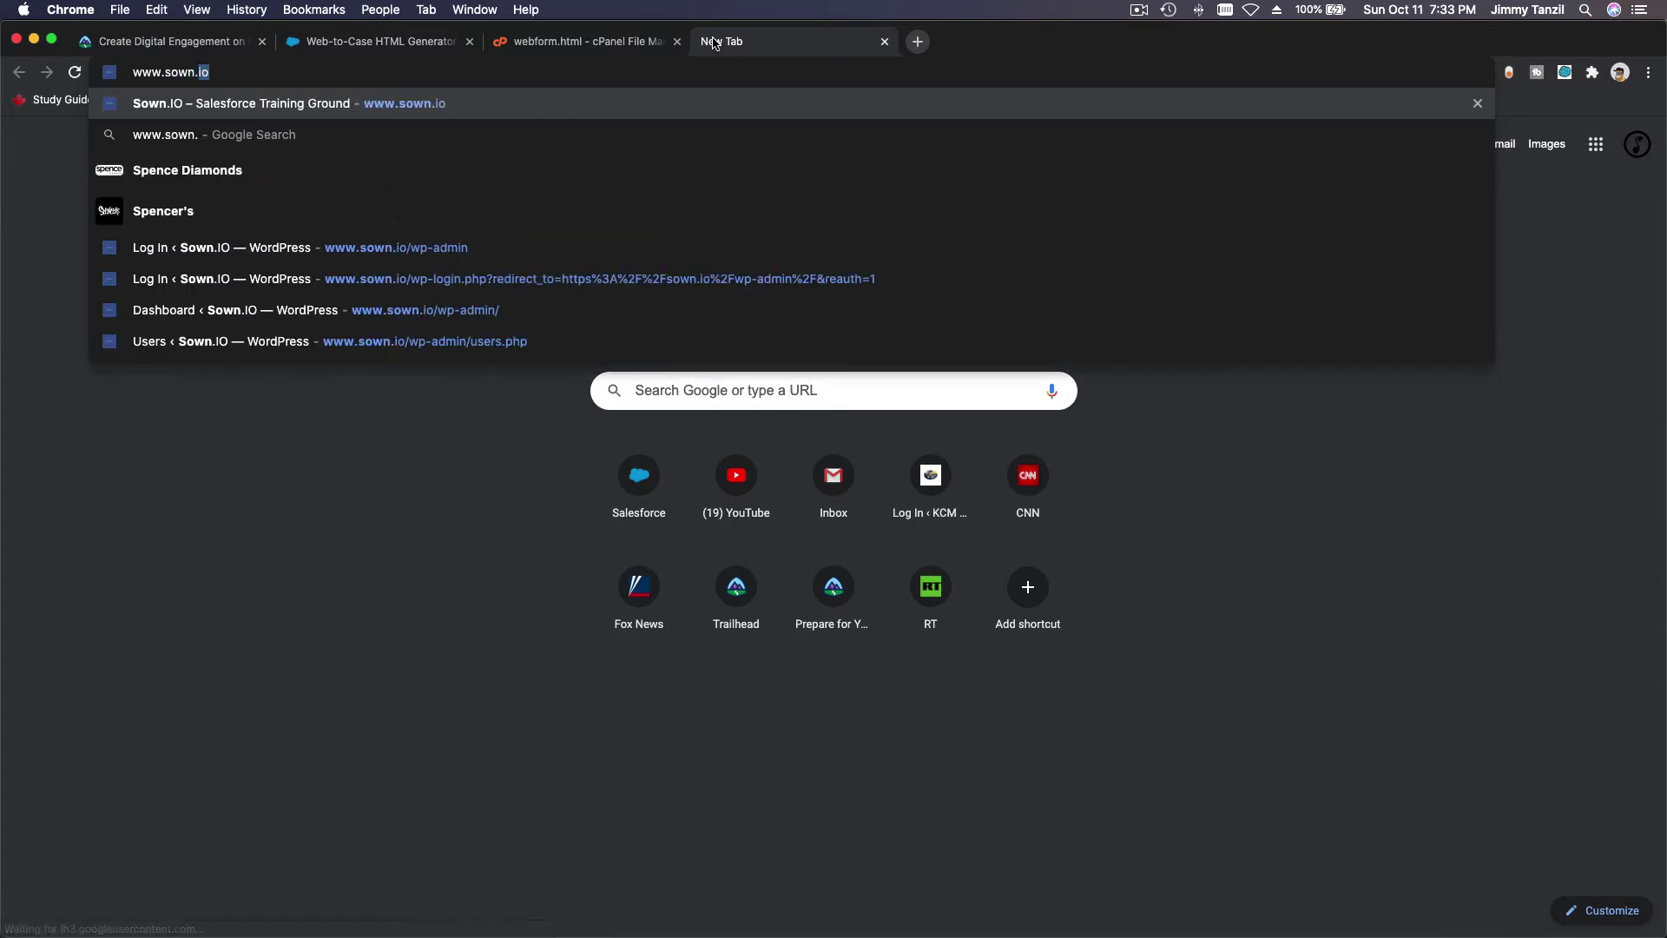
text(io/we)
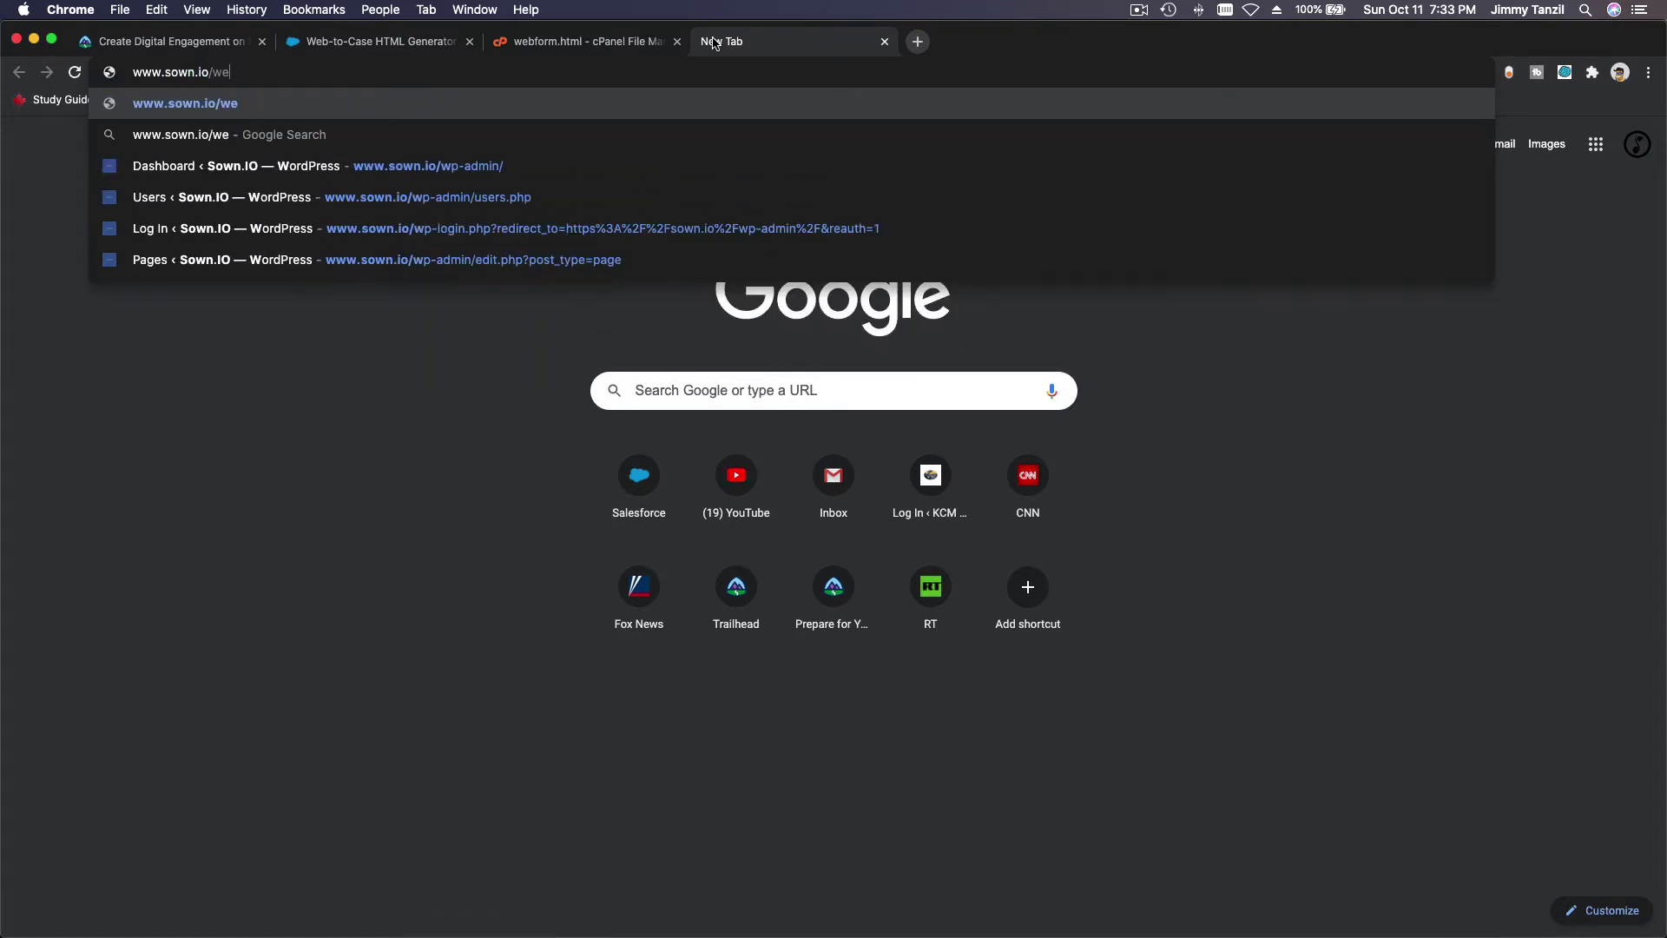
text(bfrom.h)
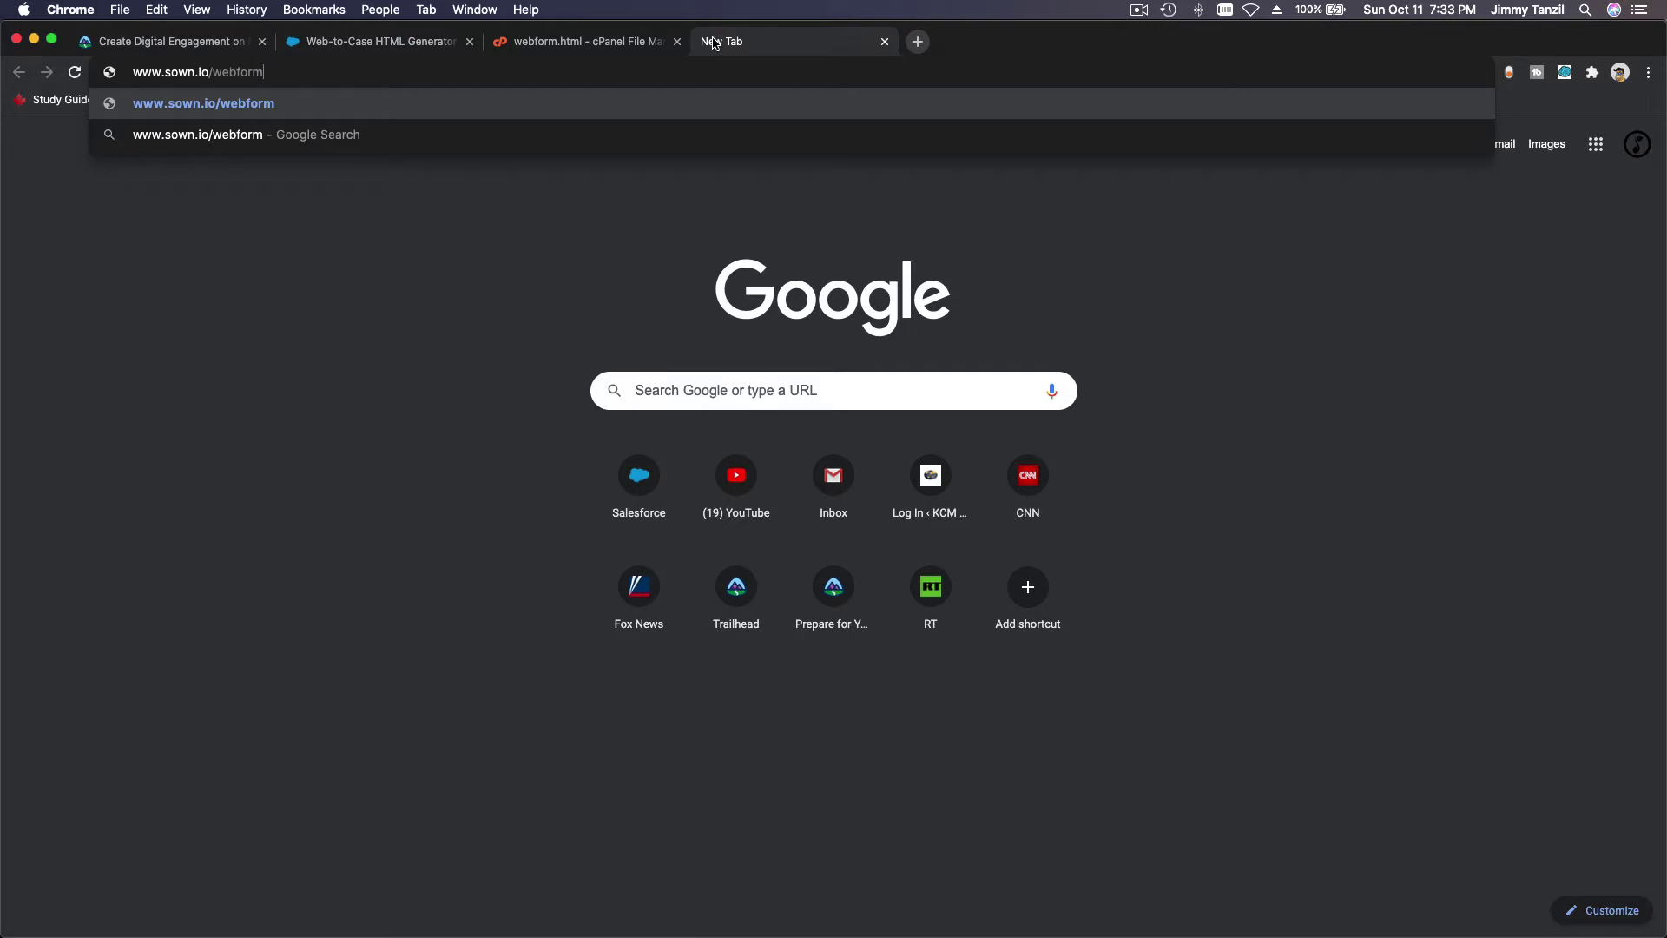
text(tml)
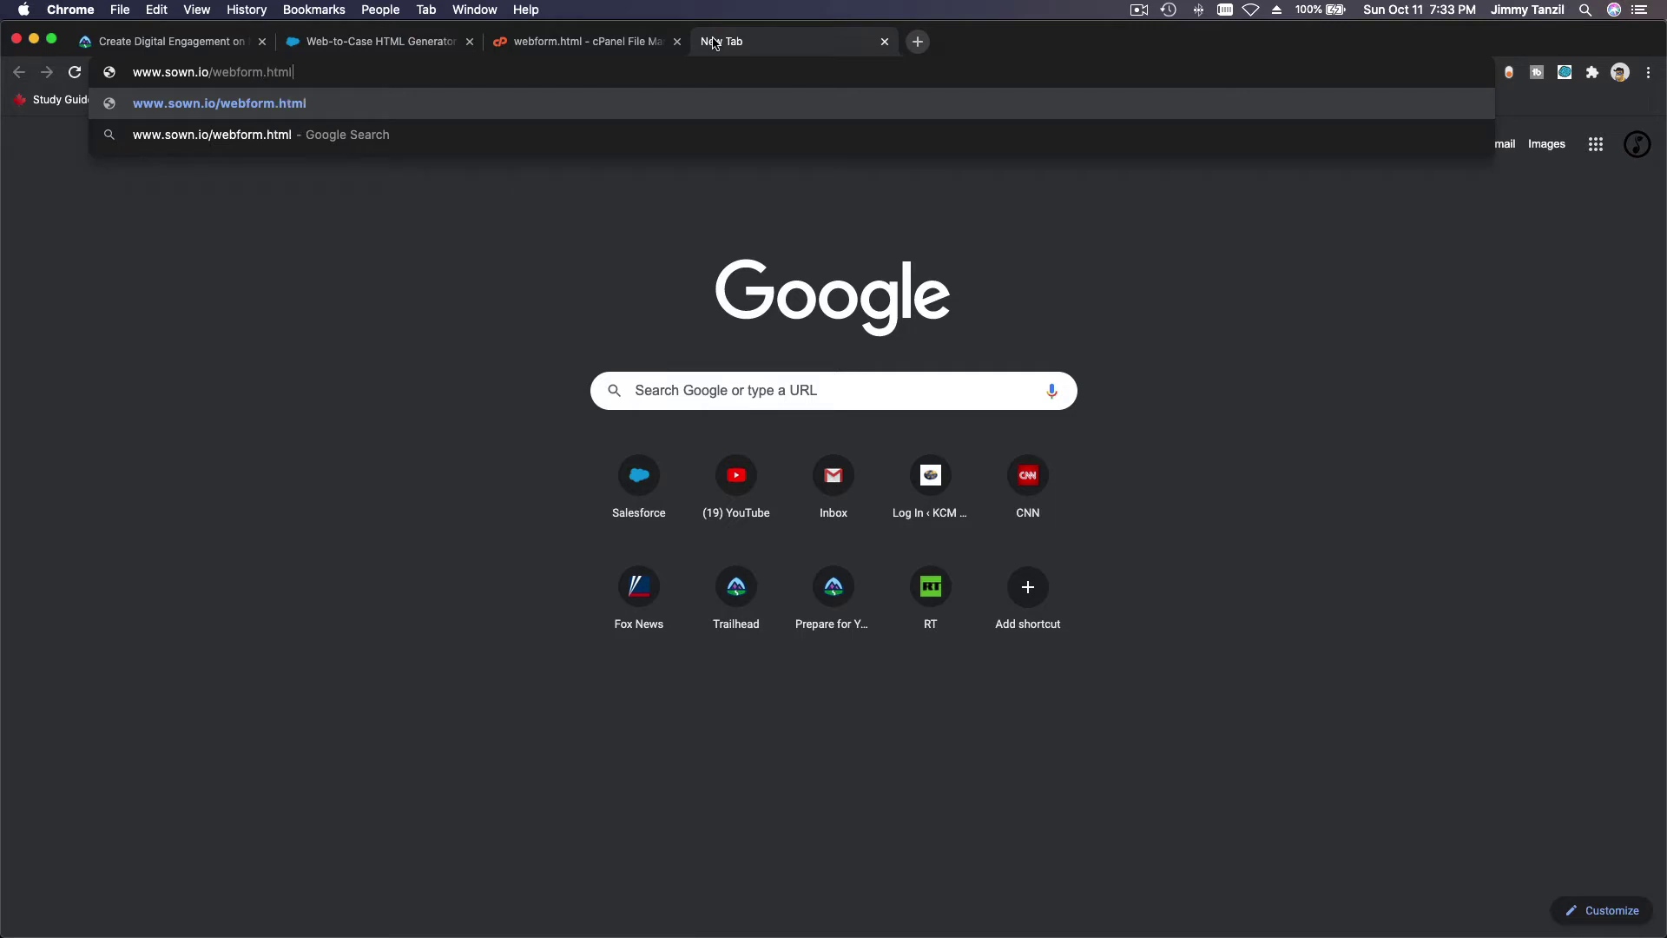
key(Return)
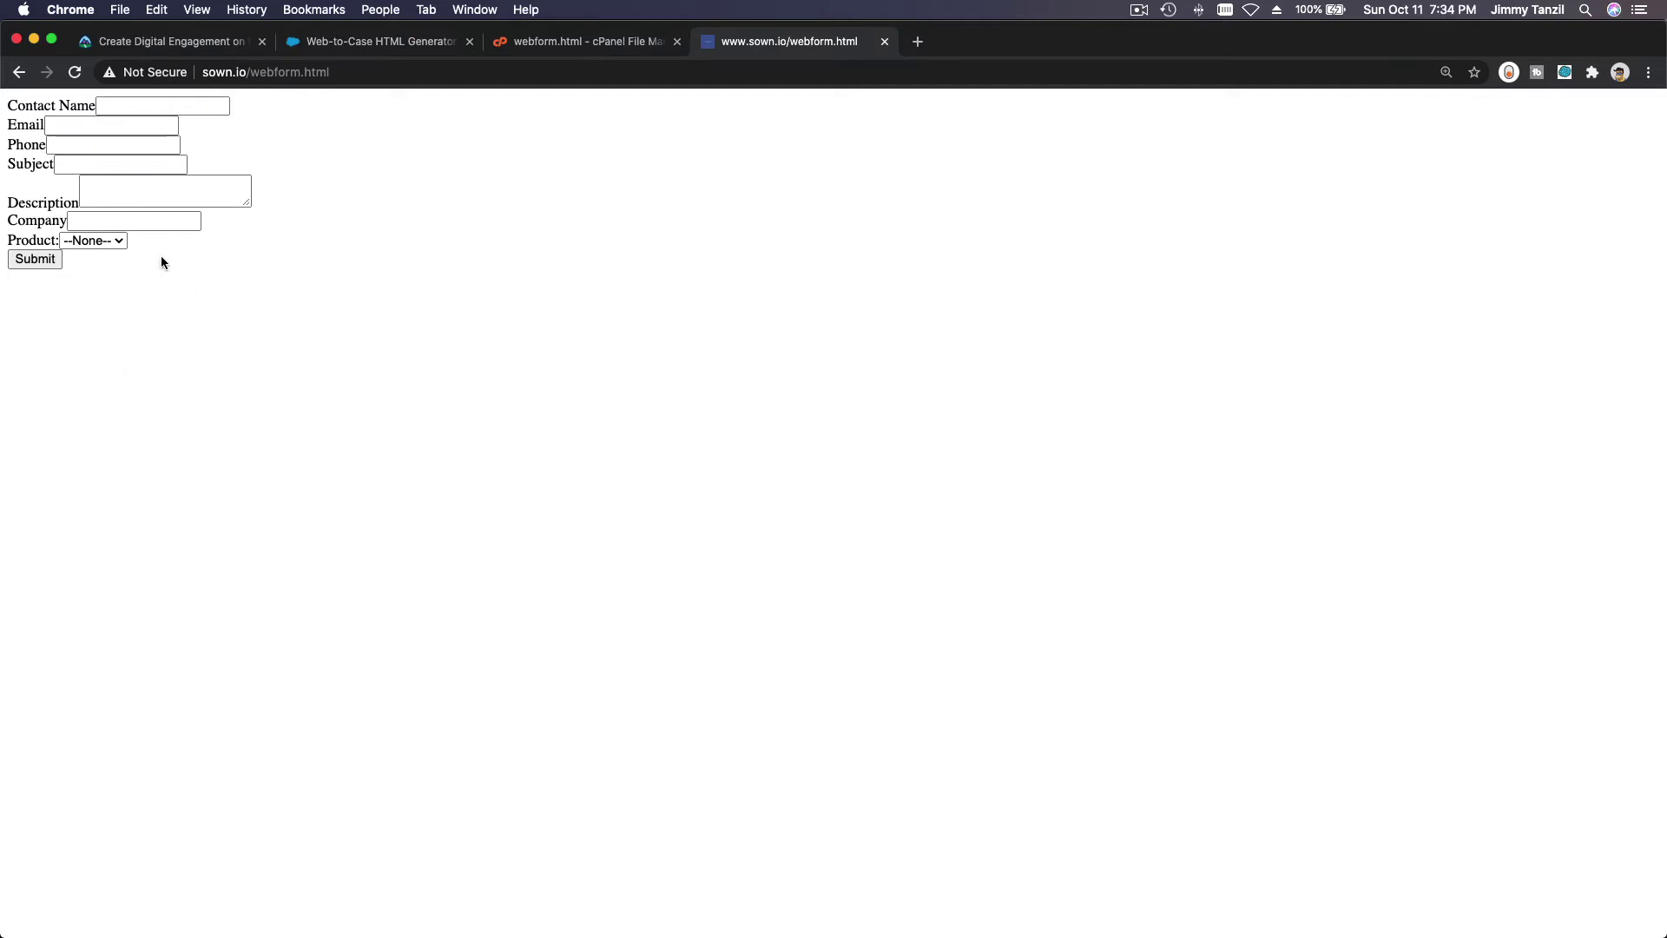
Enter a test contact name, e-mail and phone number, zooming the form to 175%.
click(176, 106)
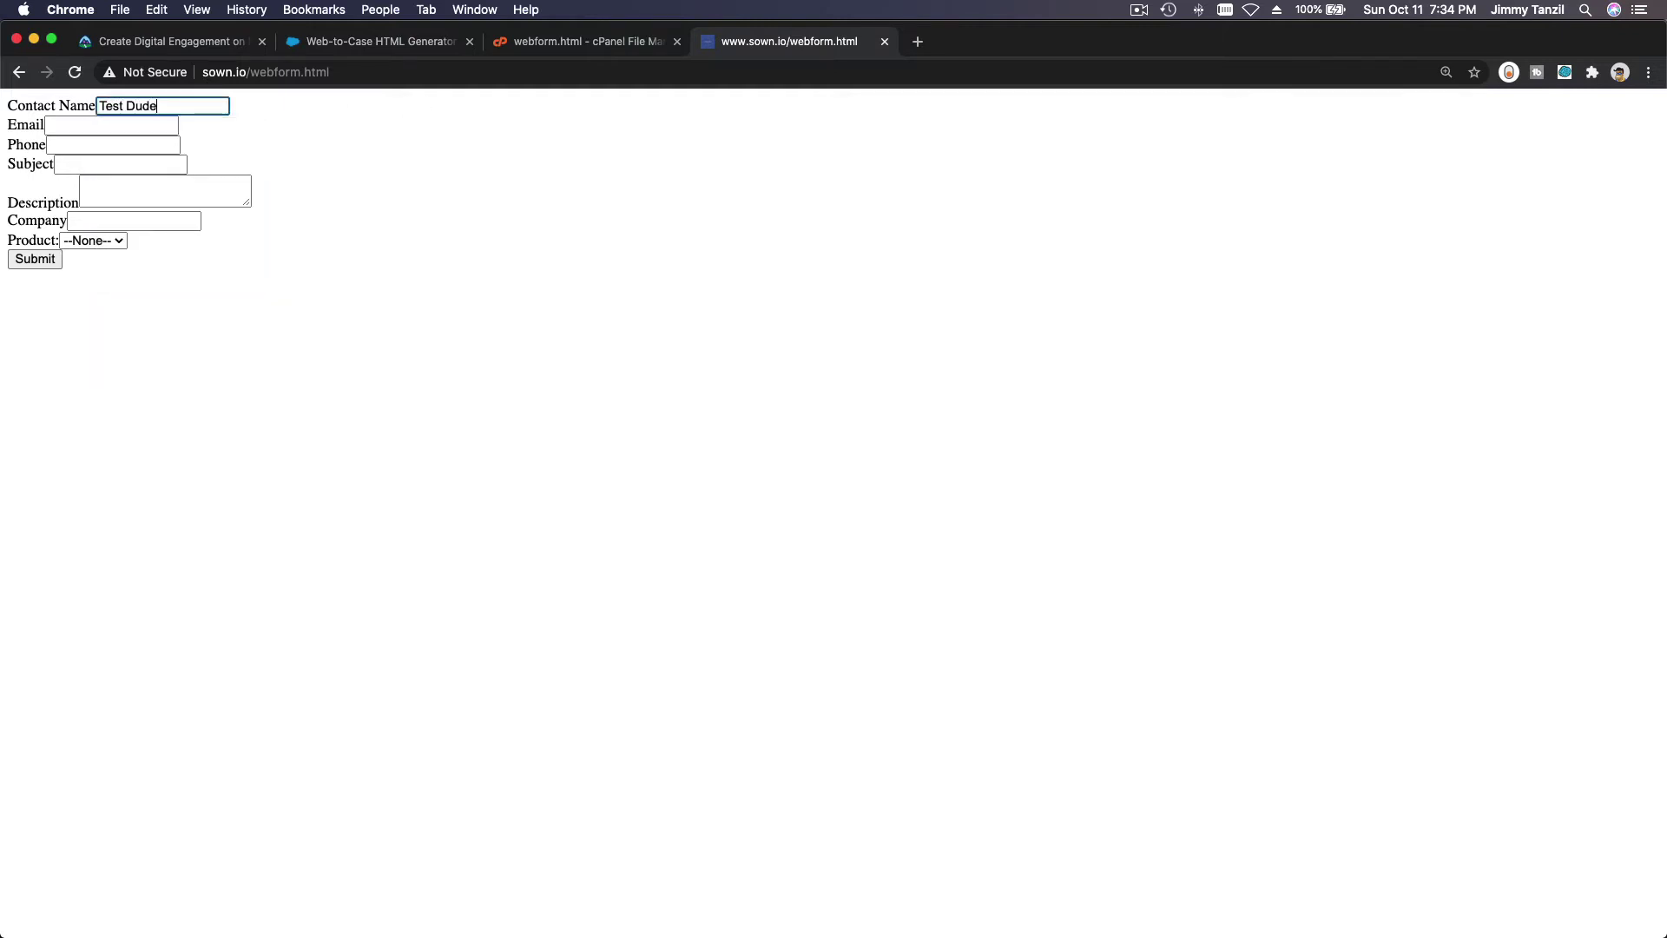
key(Tab)
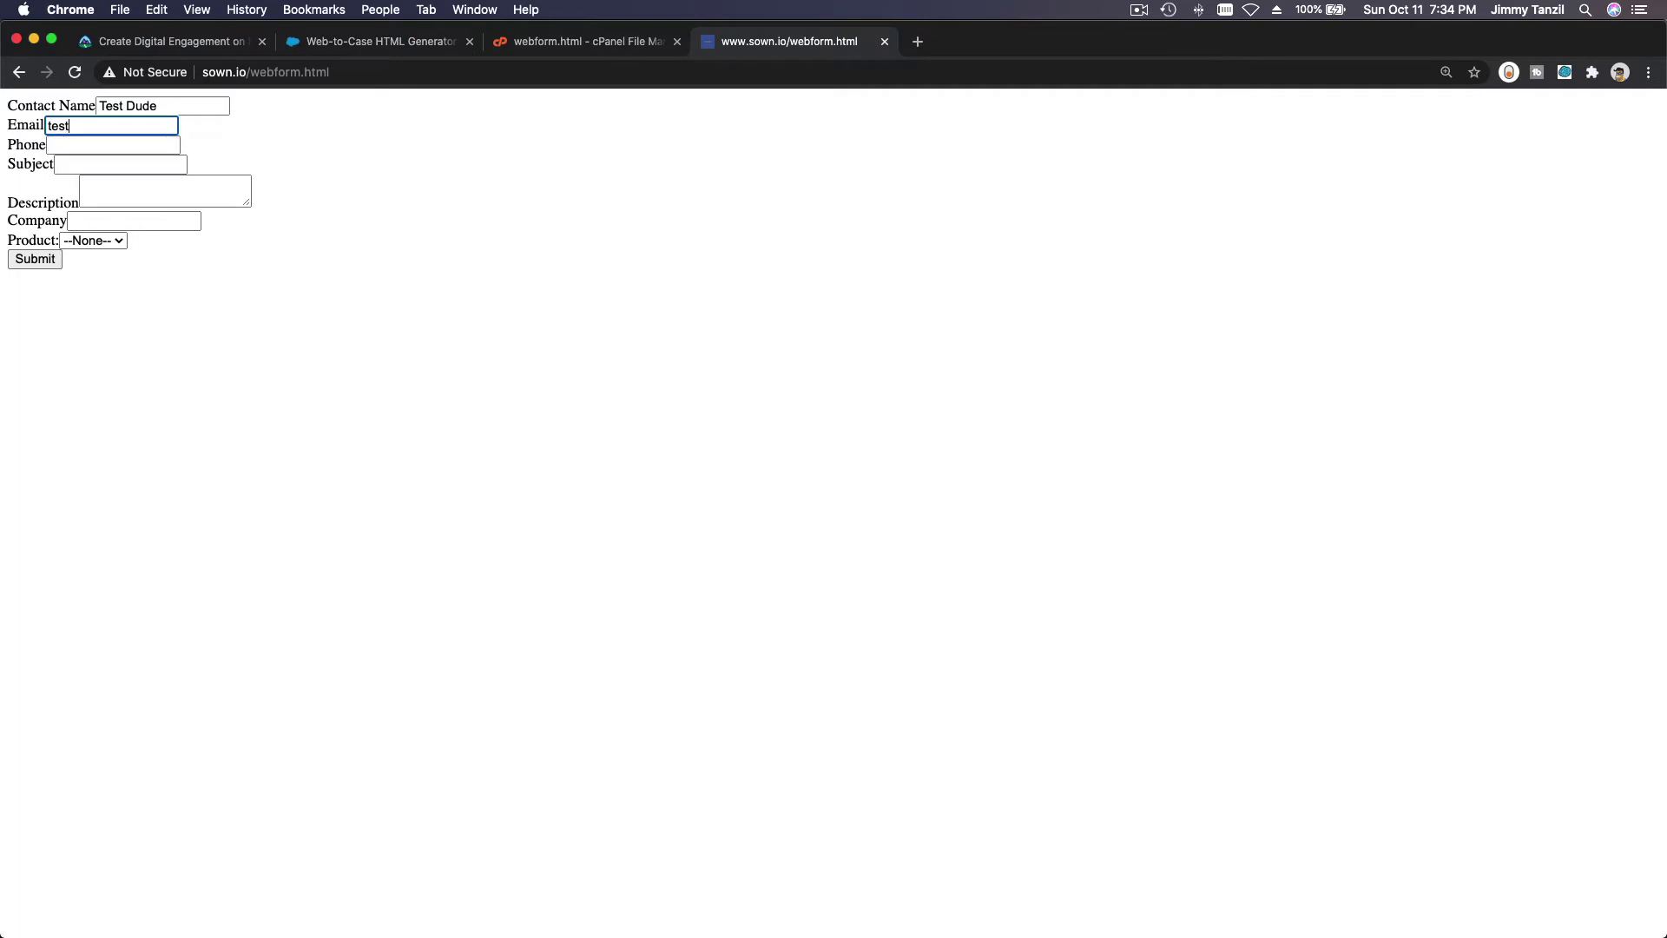
key(super+equal)
key(super+equal)
key(super+equal)
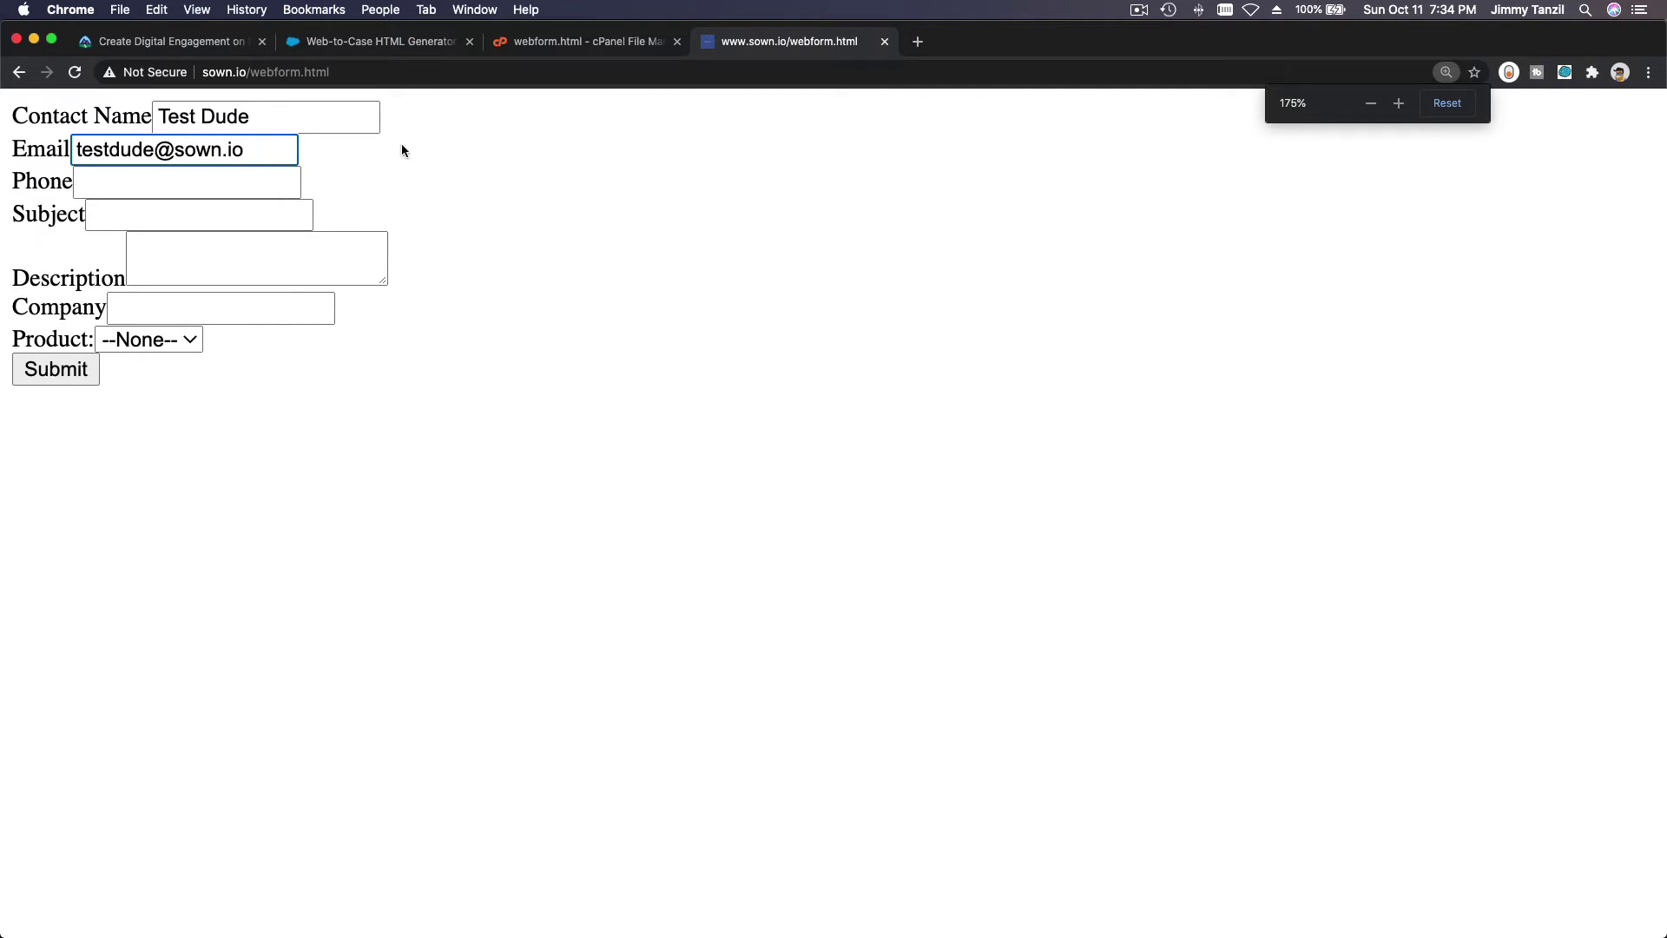
click(253, 181)
text(123)
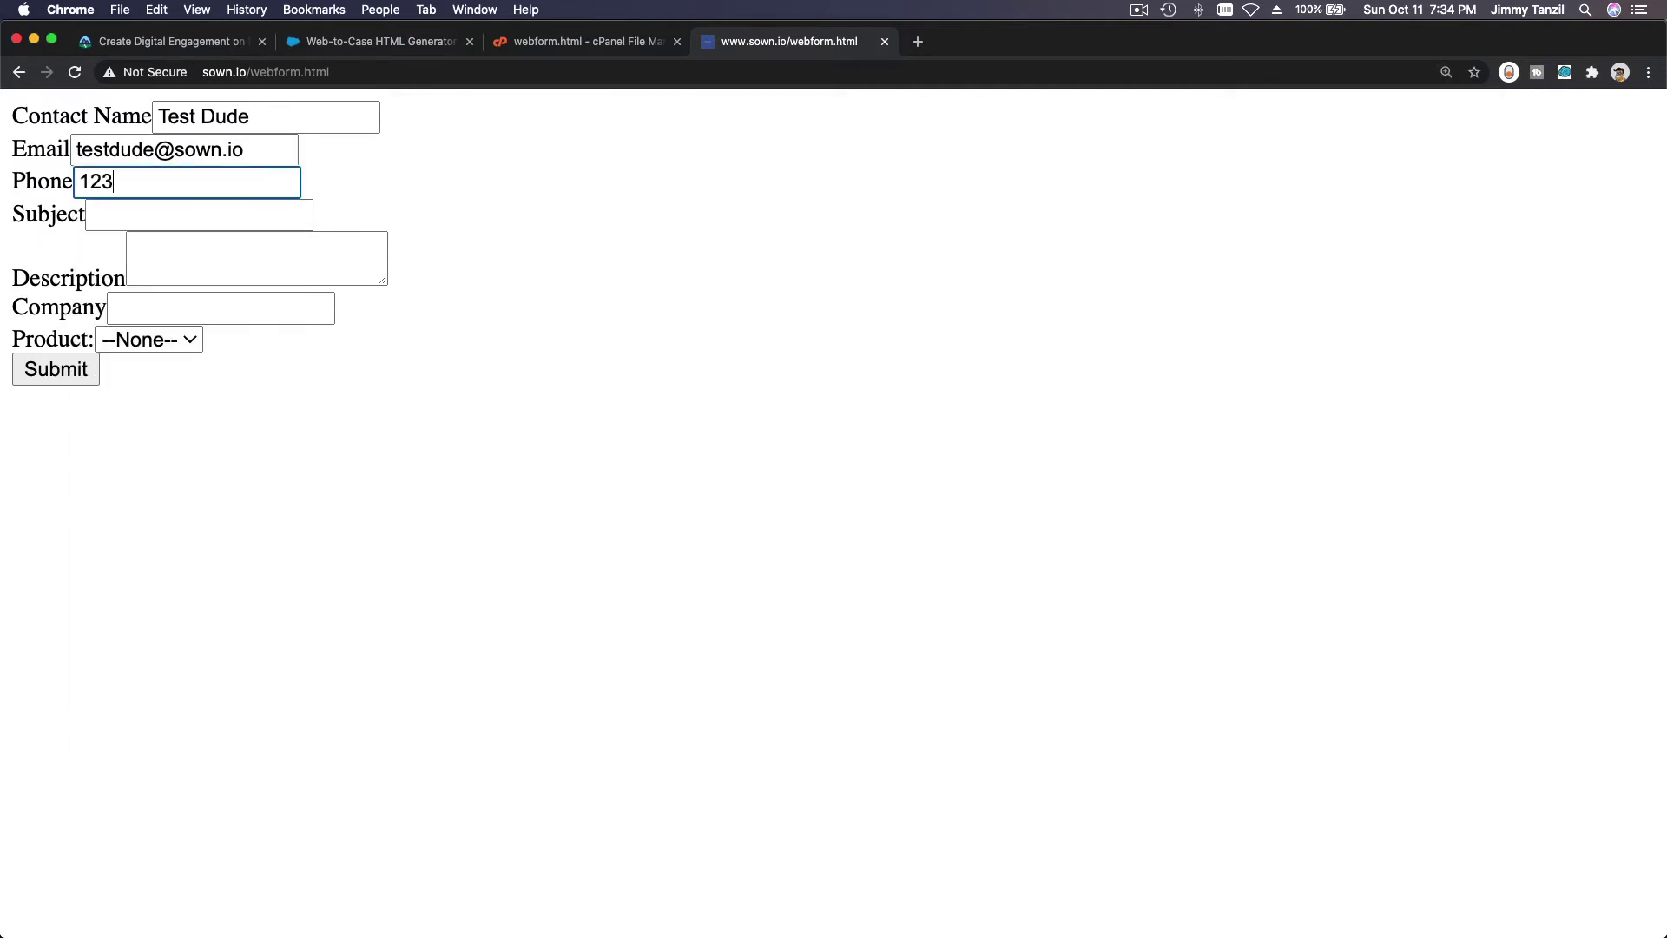
text(456789)
Fill subject 'Test one two three', description 'Description goes here', company Sown.IO, and product GC1040.
click(222, 217)
text(T)
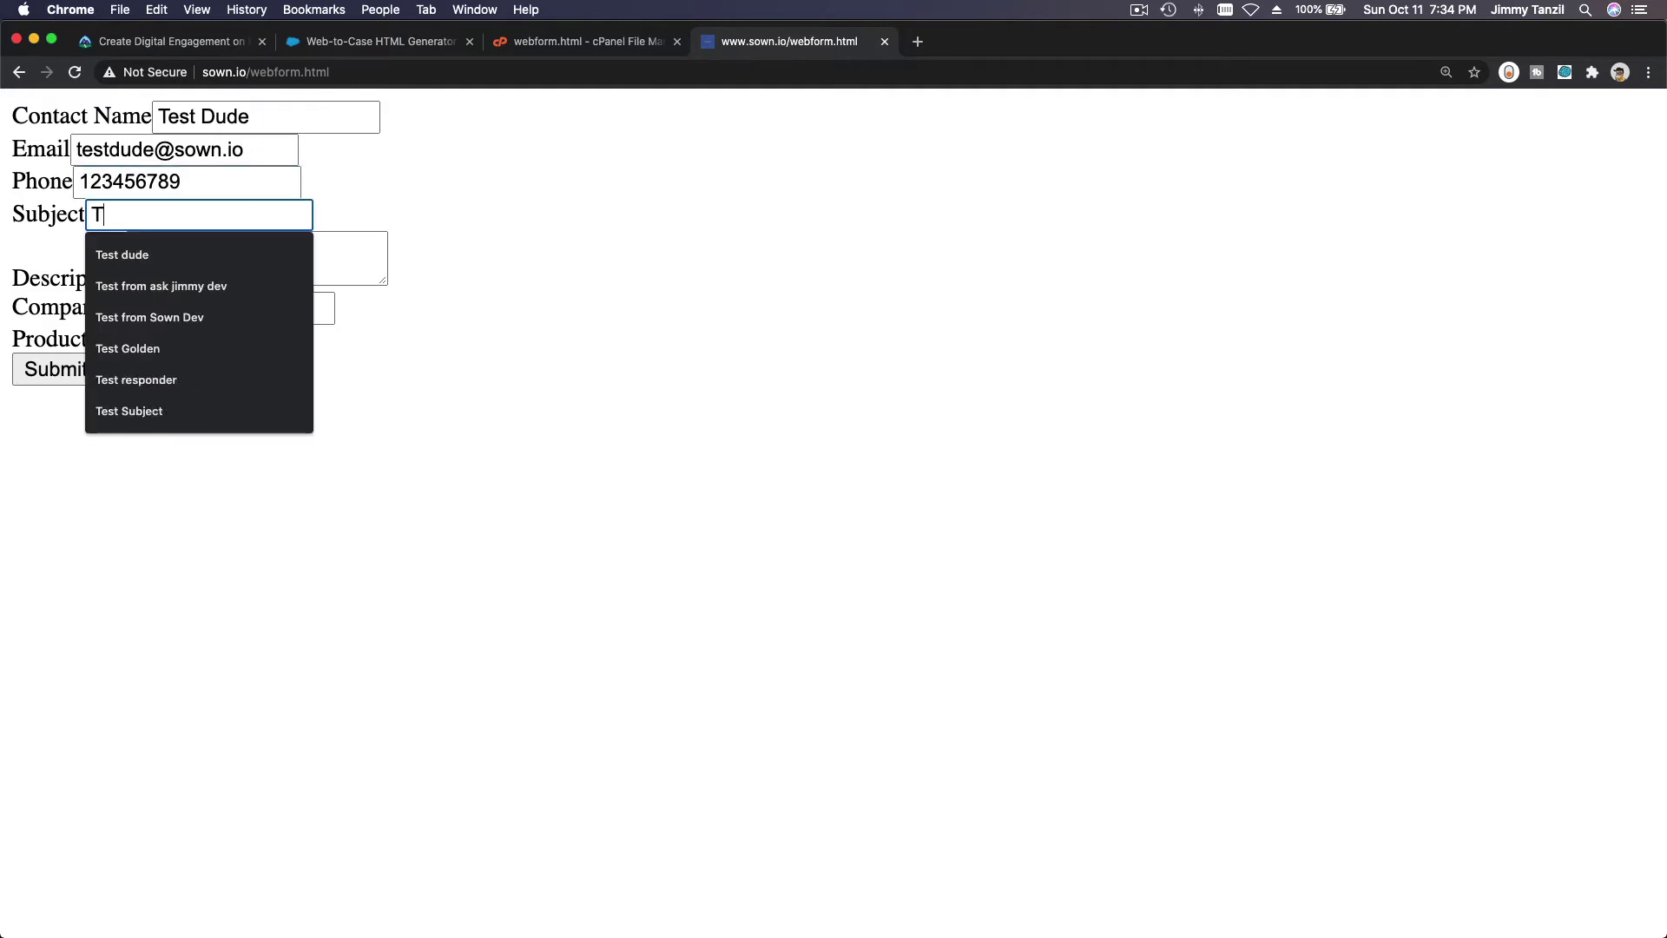
text(est one two t)
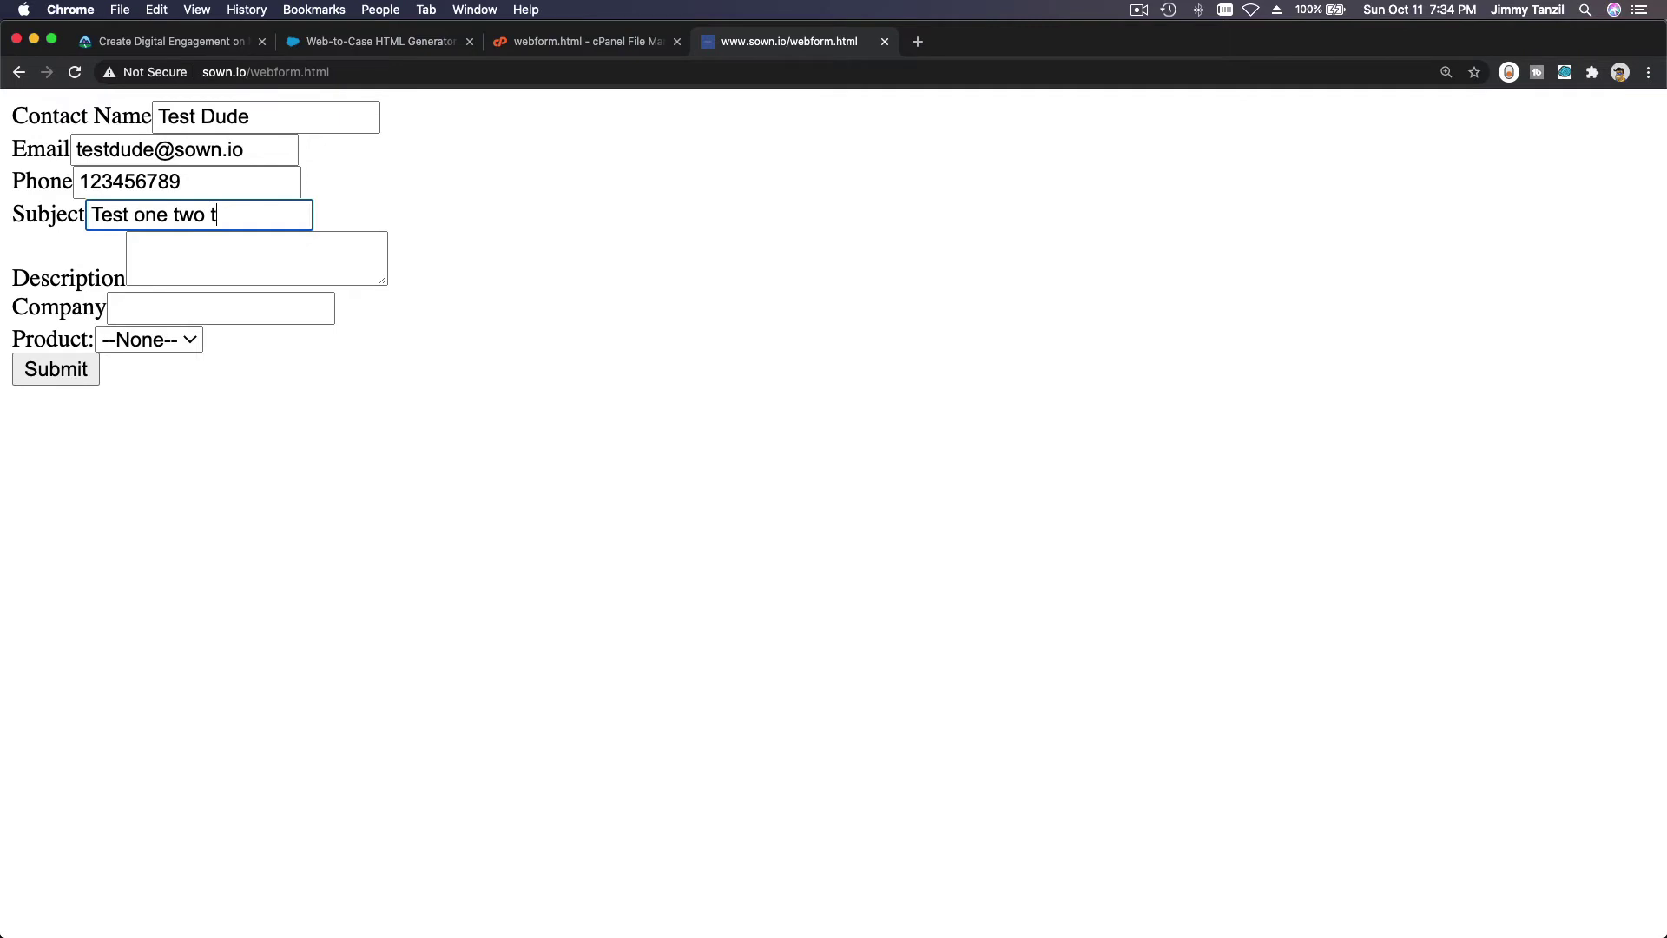
text(hree)
key(Tab)
text(De)
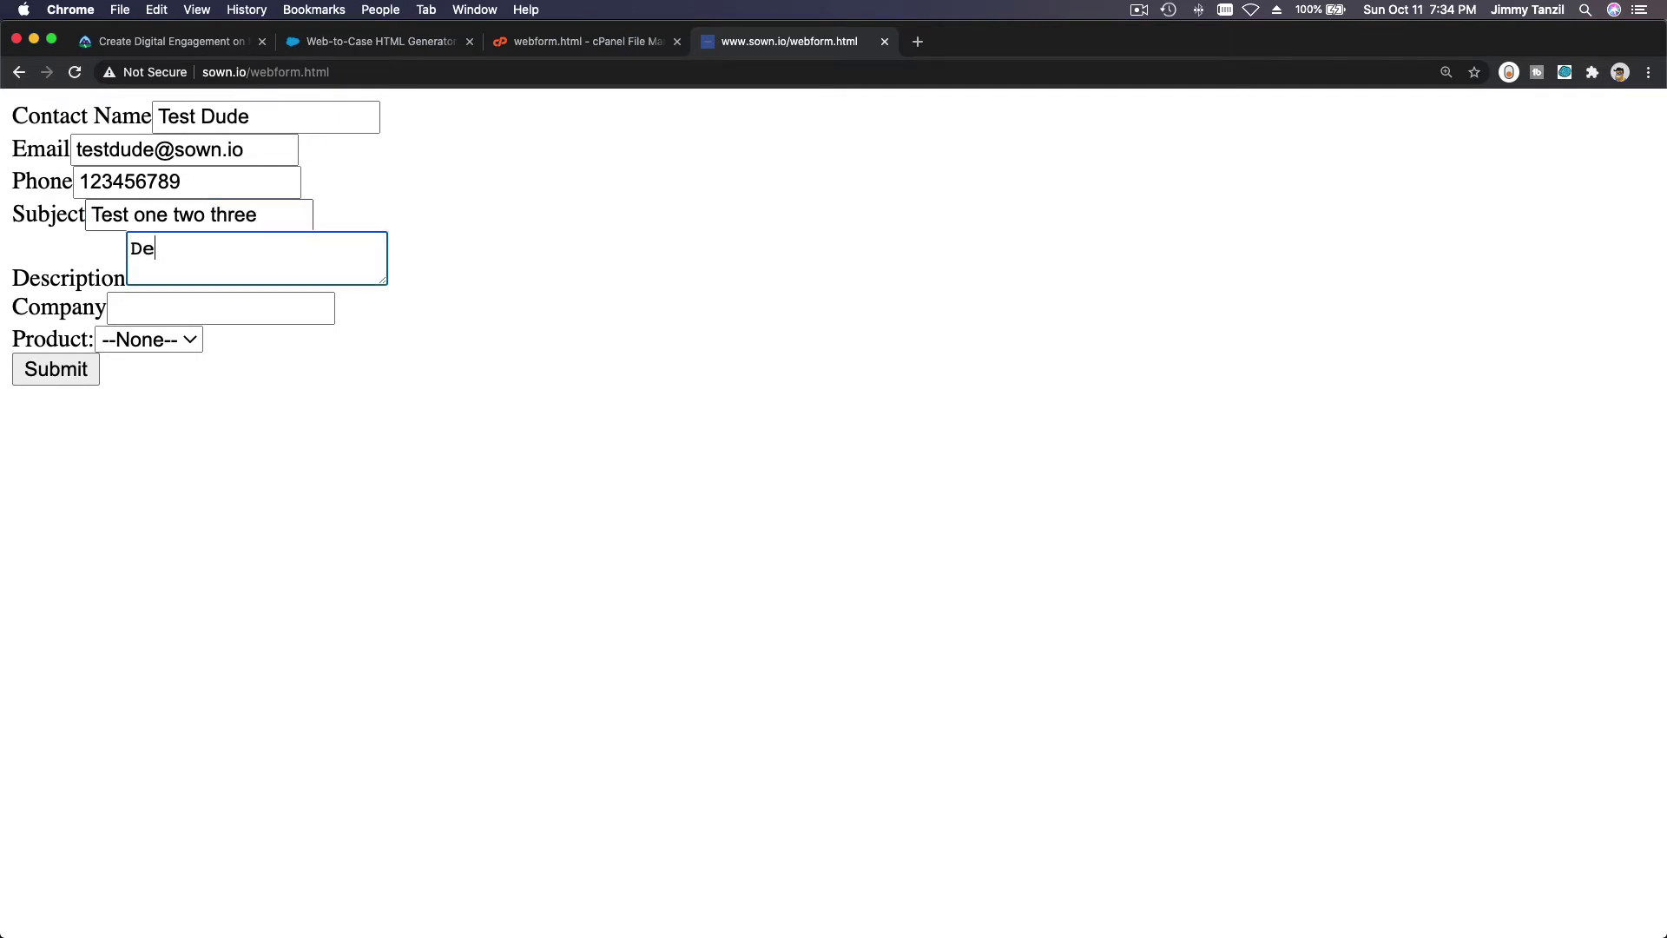
text(scription goes here)
key(Tab)
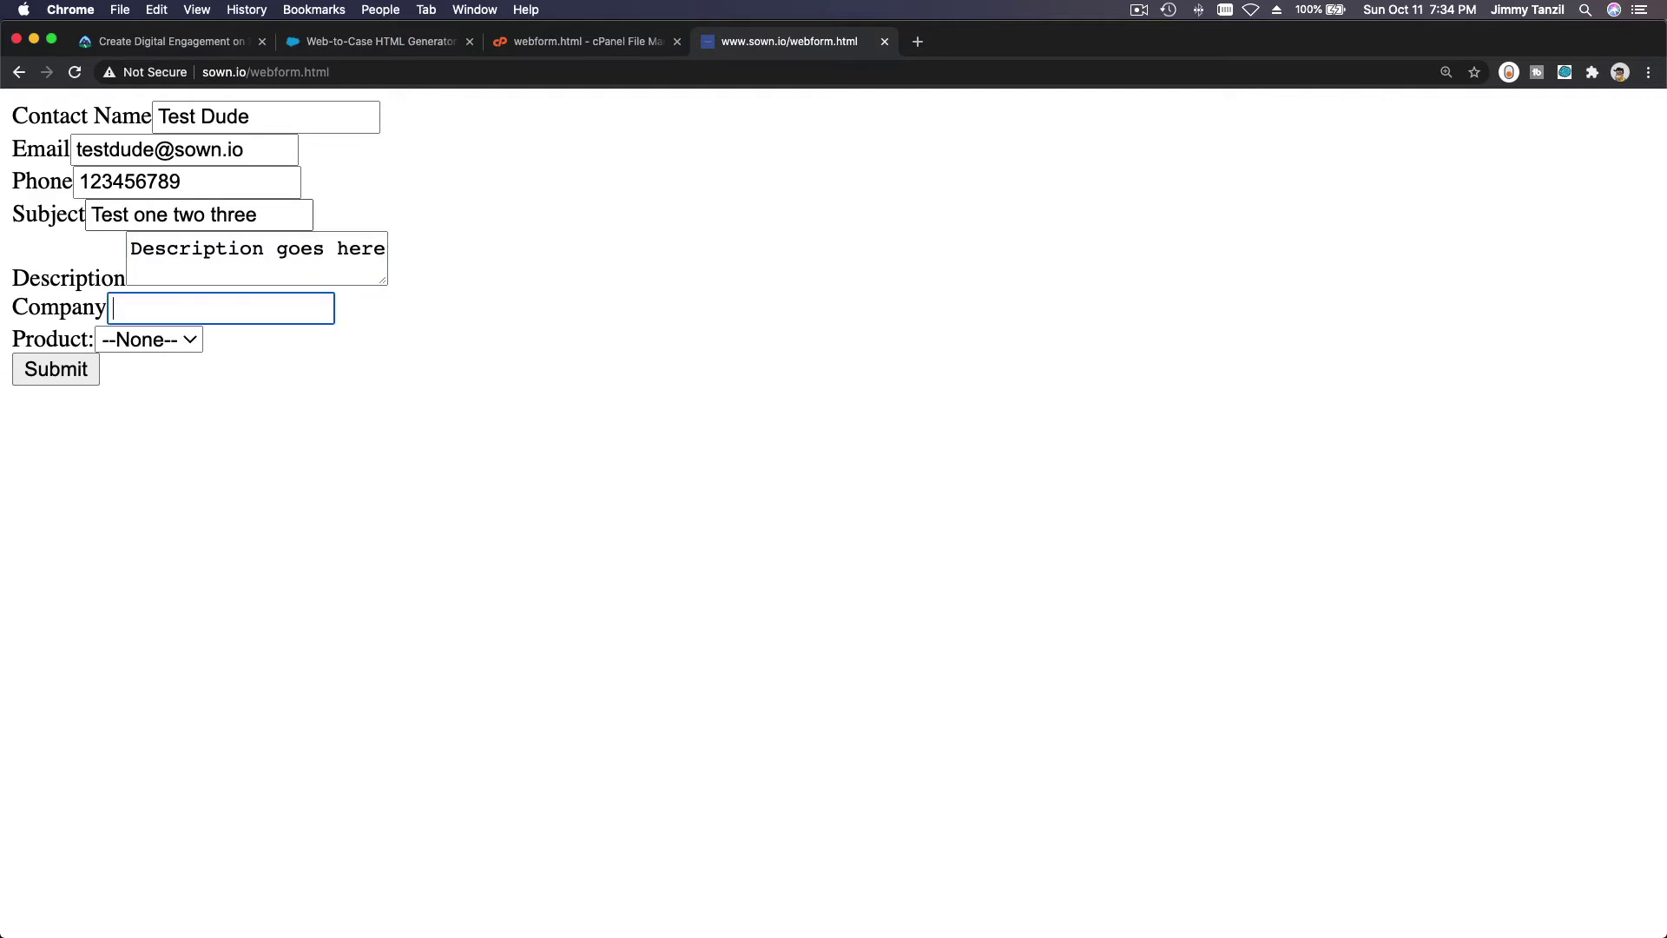
text(Sown.IO)
click(162, 340)
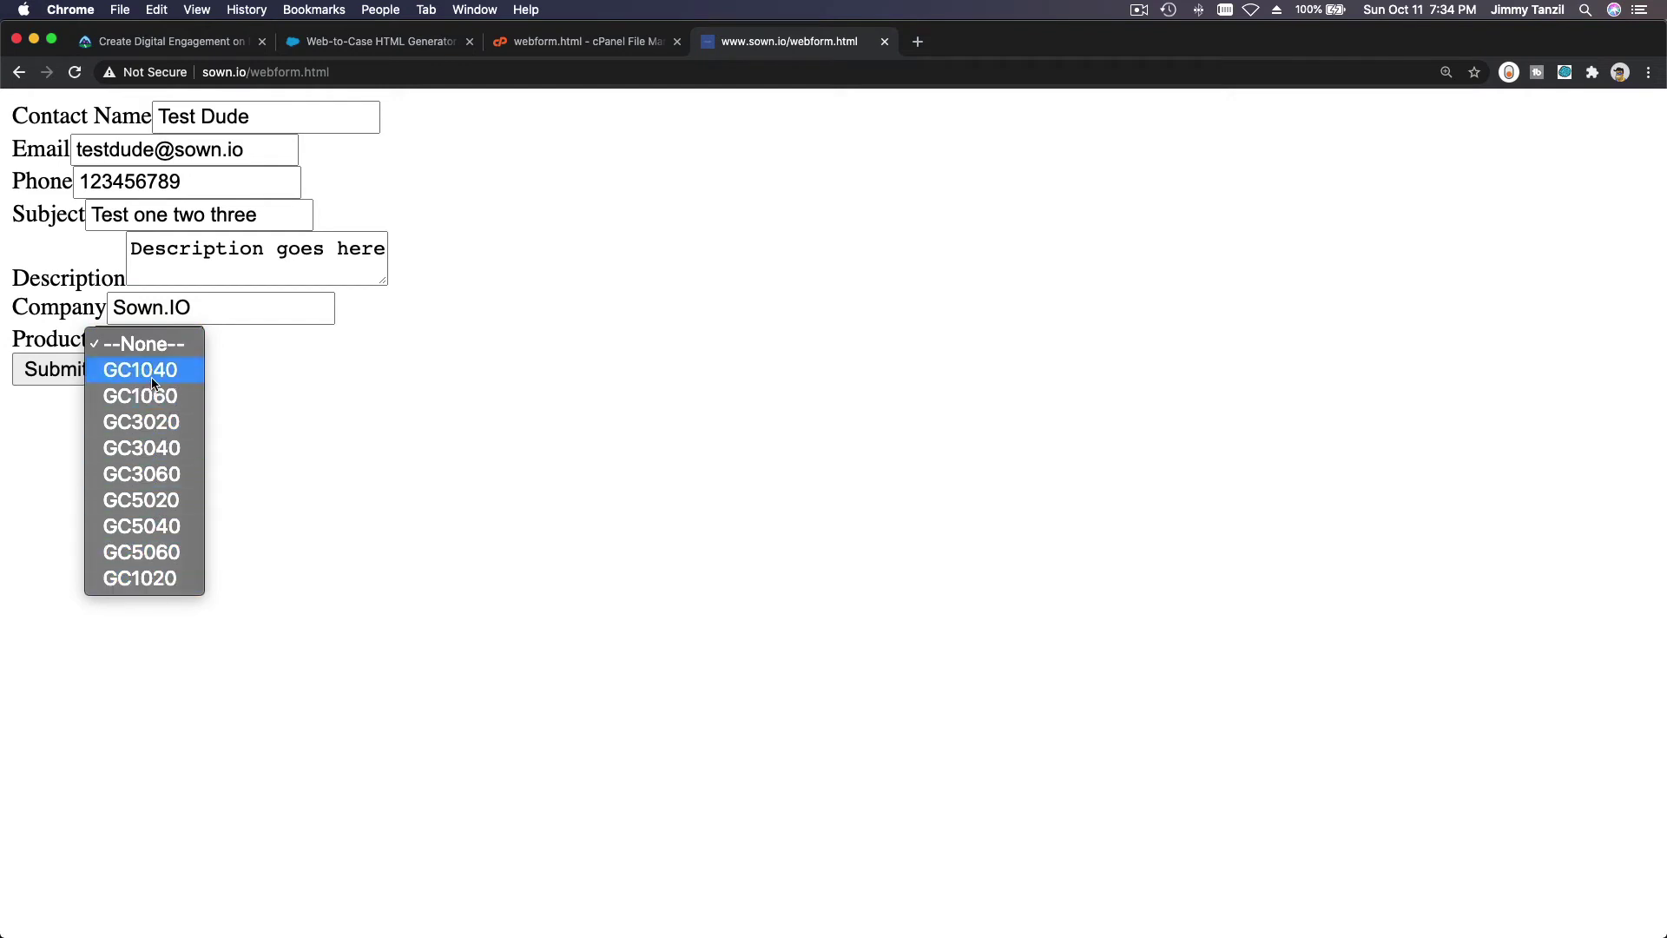
click(161, 373)
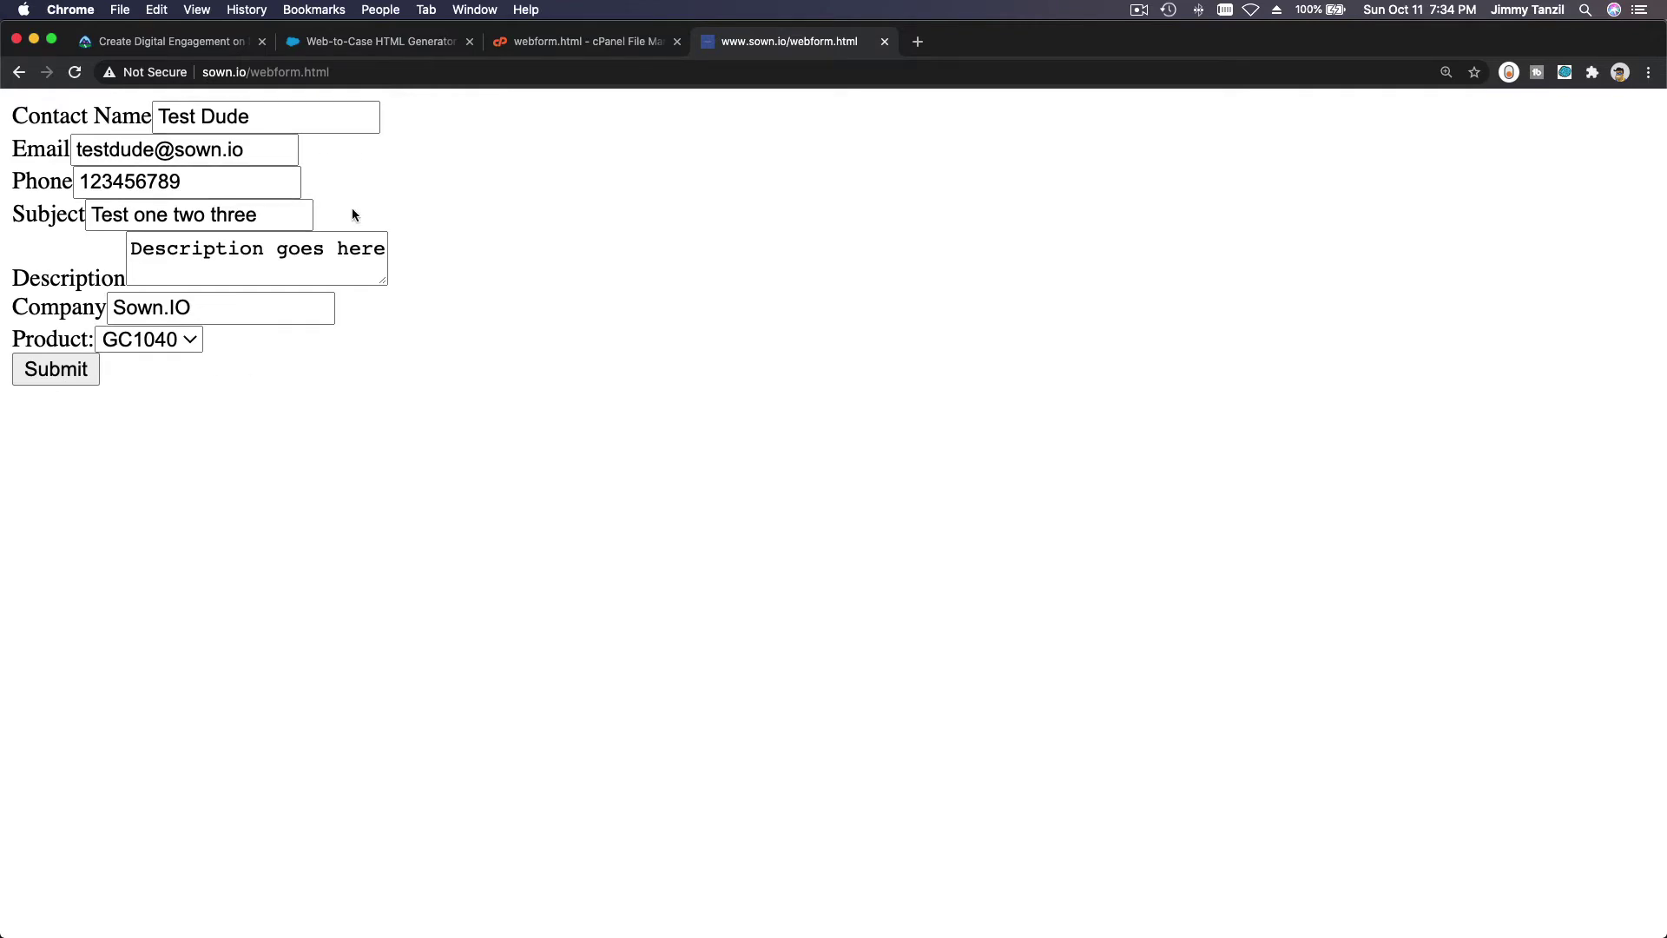
click(365, 52)
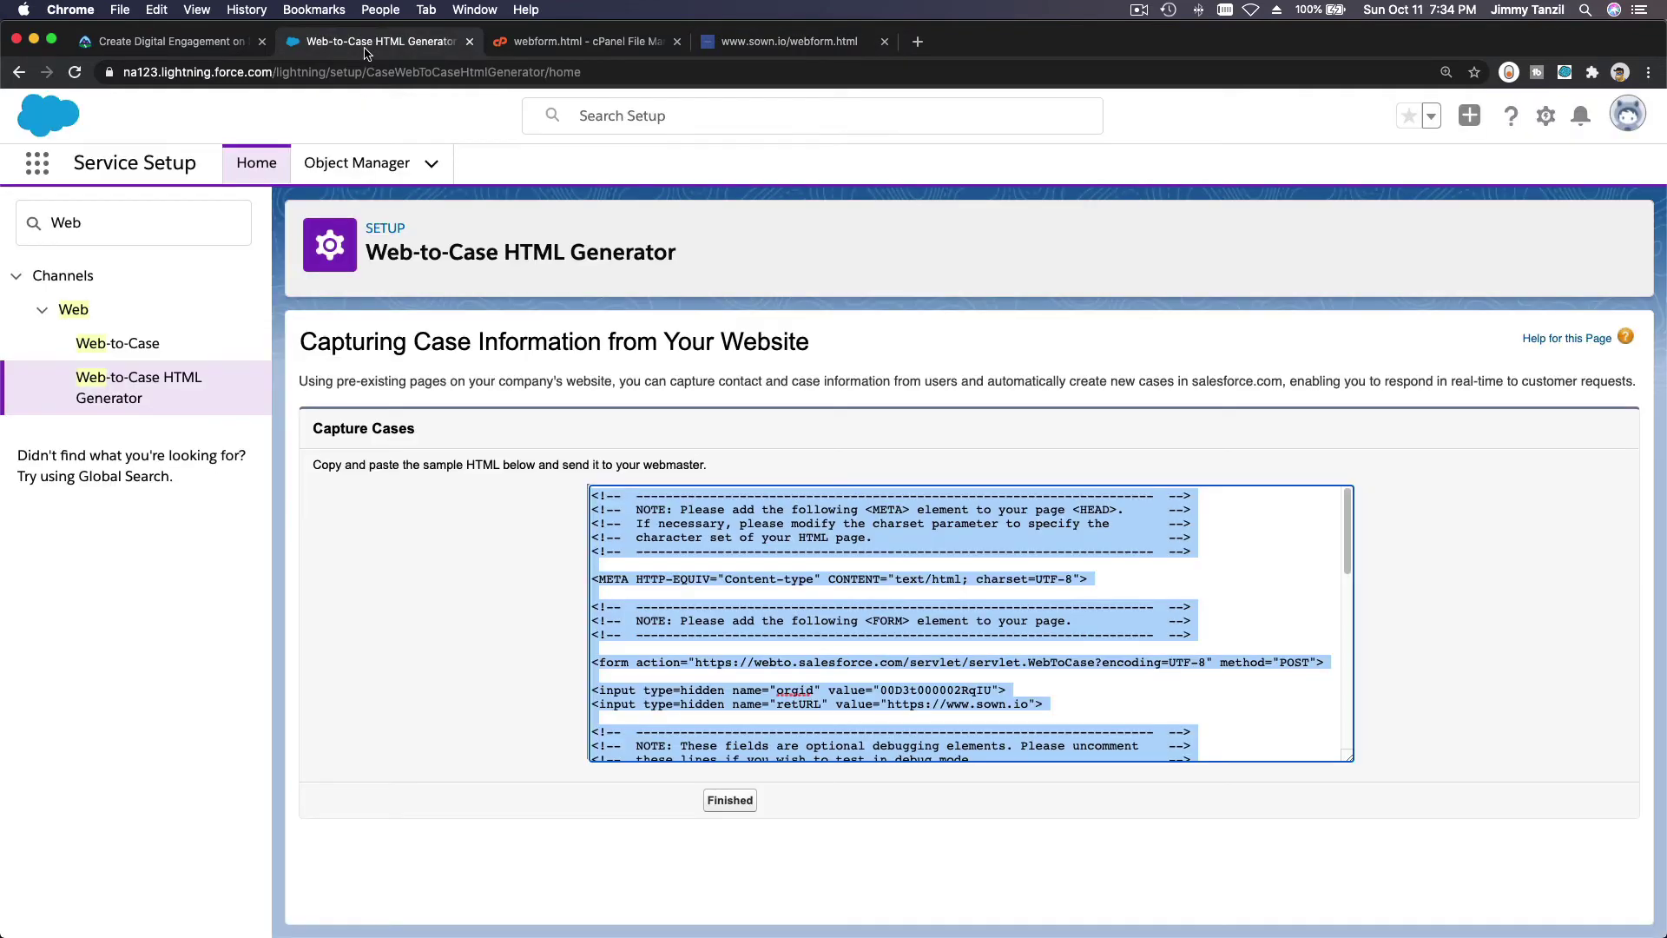
click(782, 606)
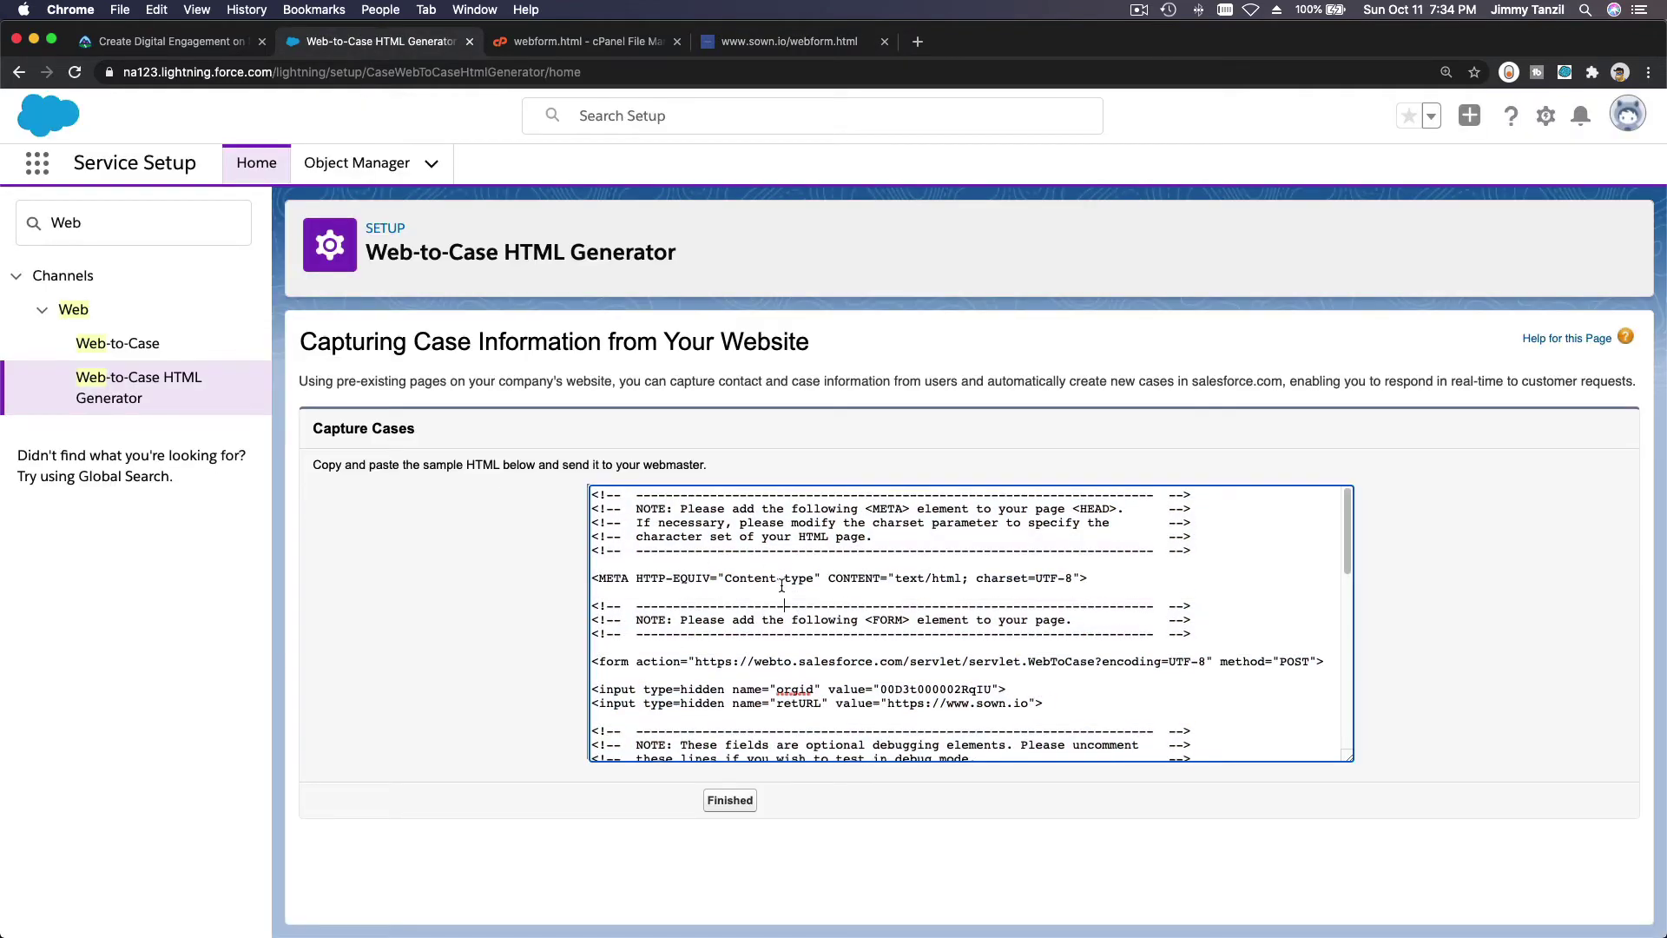
scroll(782, 586, down, 10)
scroll(781, 586, down, 6)
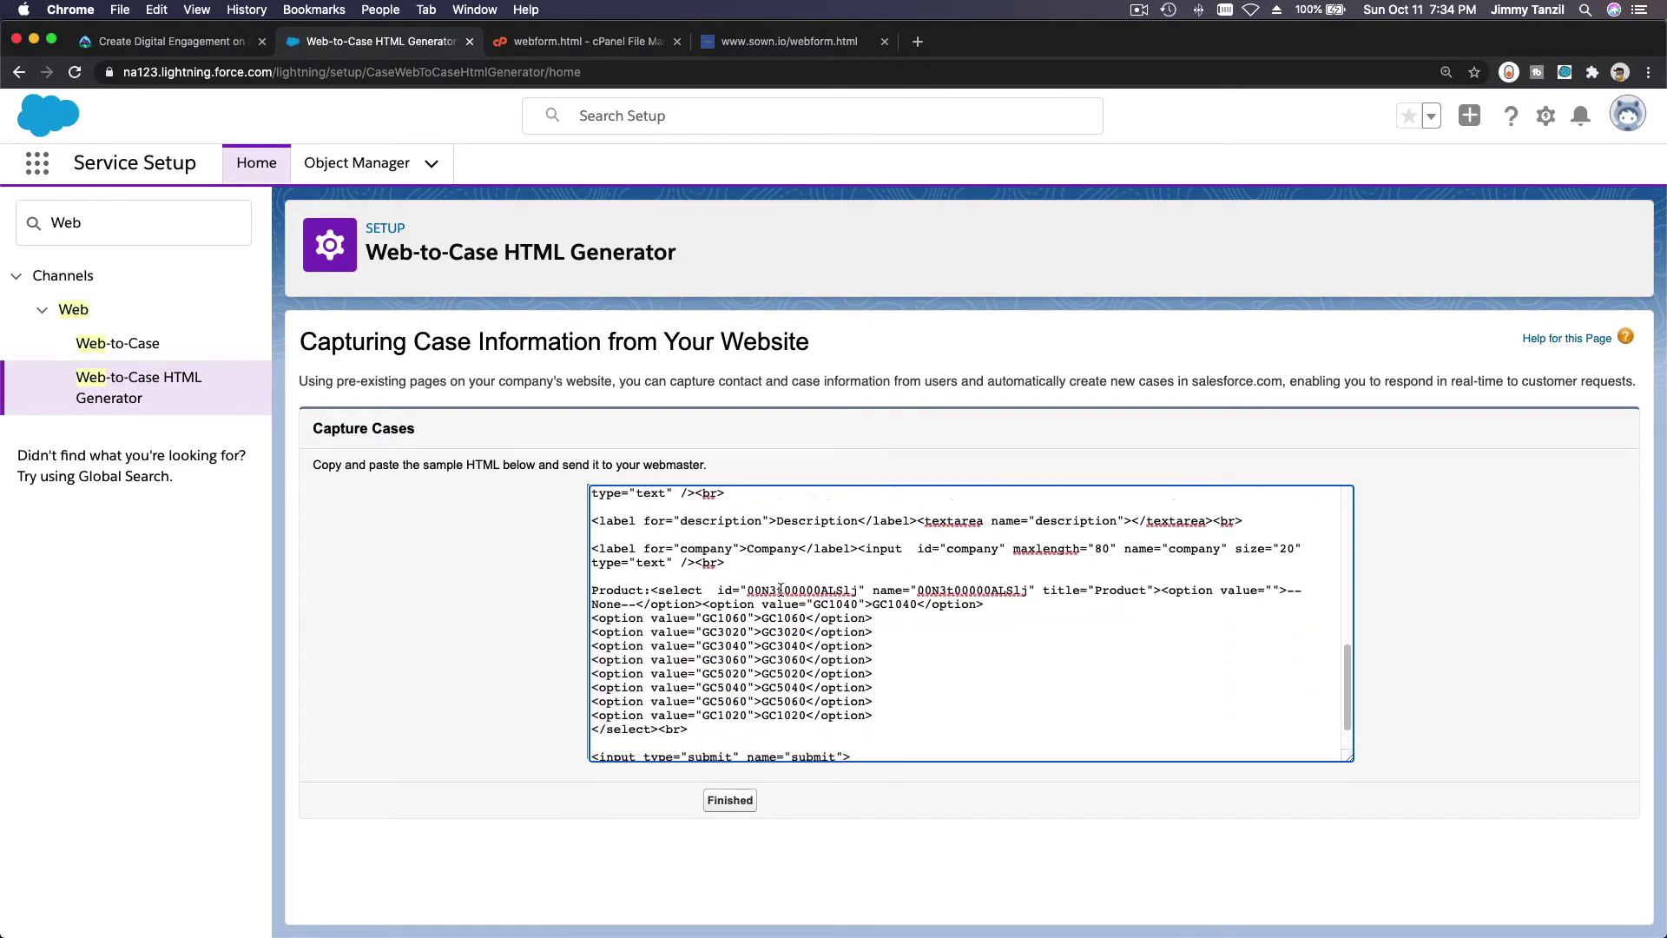
scroll(781, 590, down, 1)
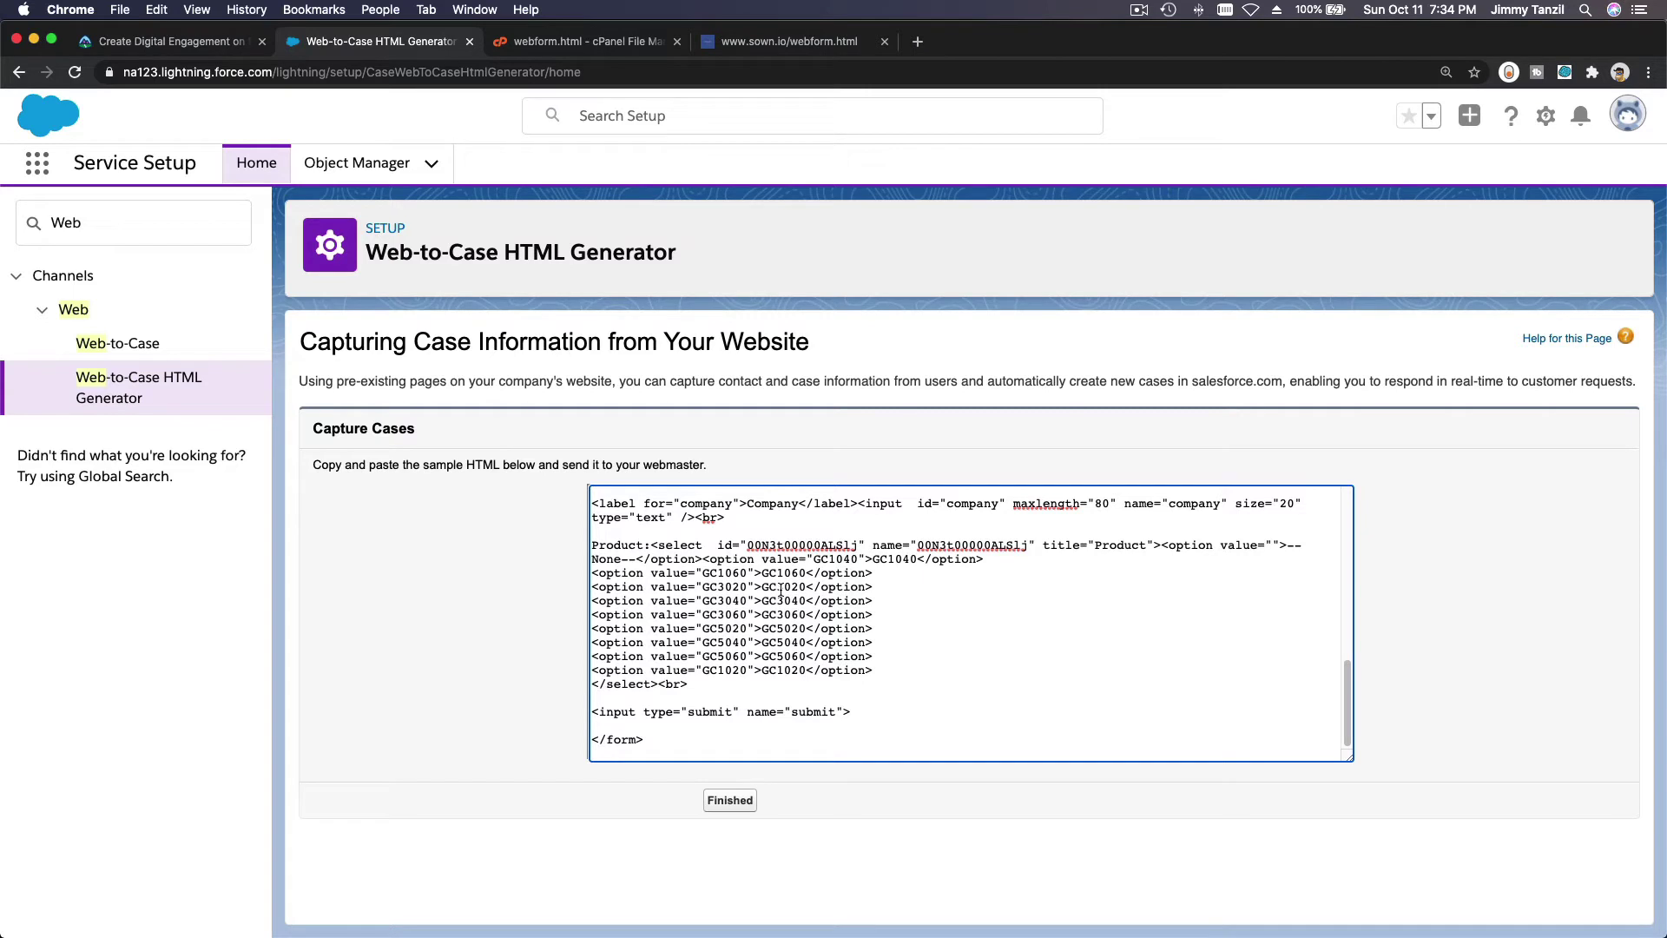
click(792, 46)
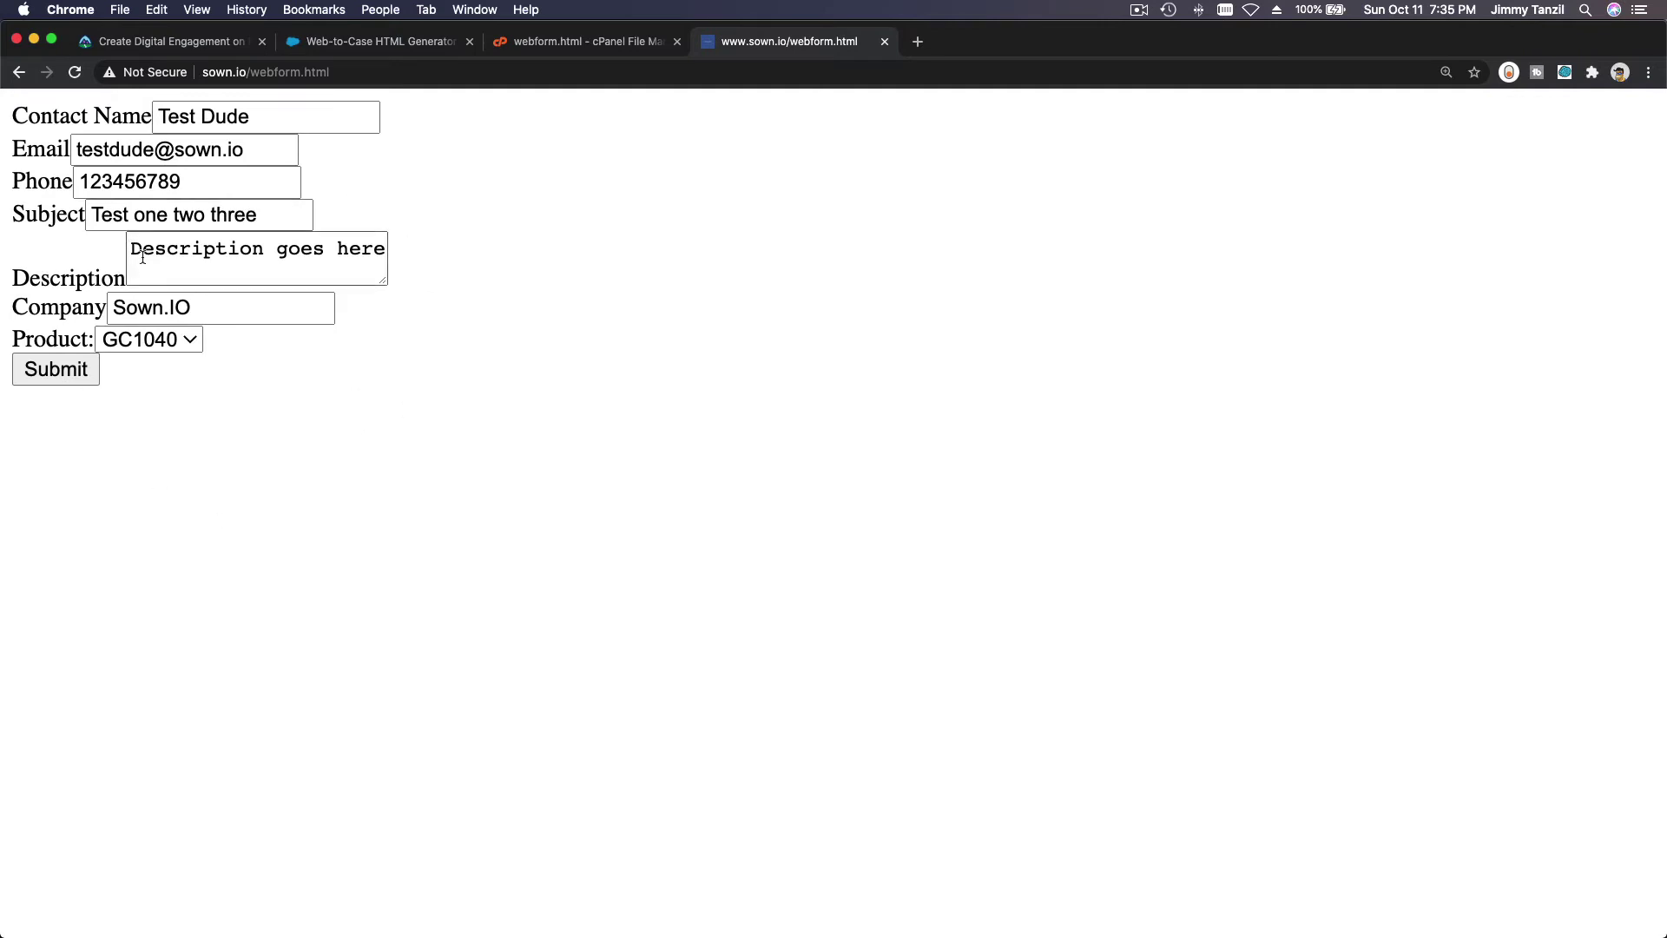
Submit the test case form, reset the page zoom to actual size, and return to the HTML Generator.
click(65, 382)
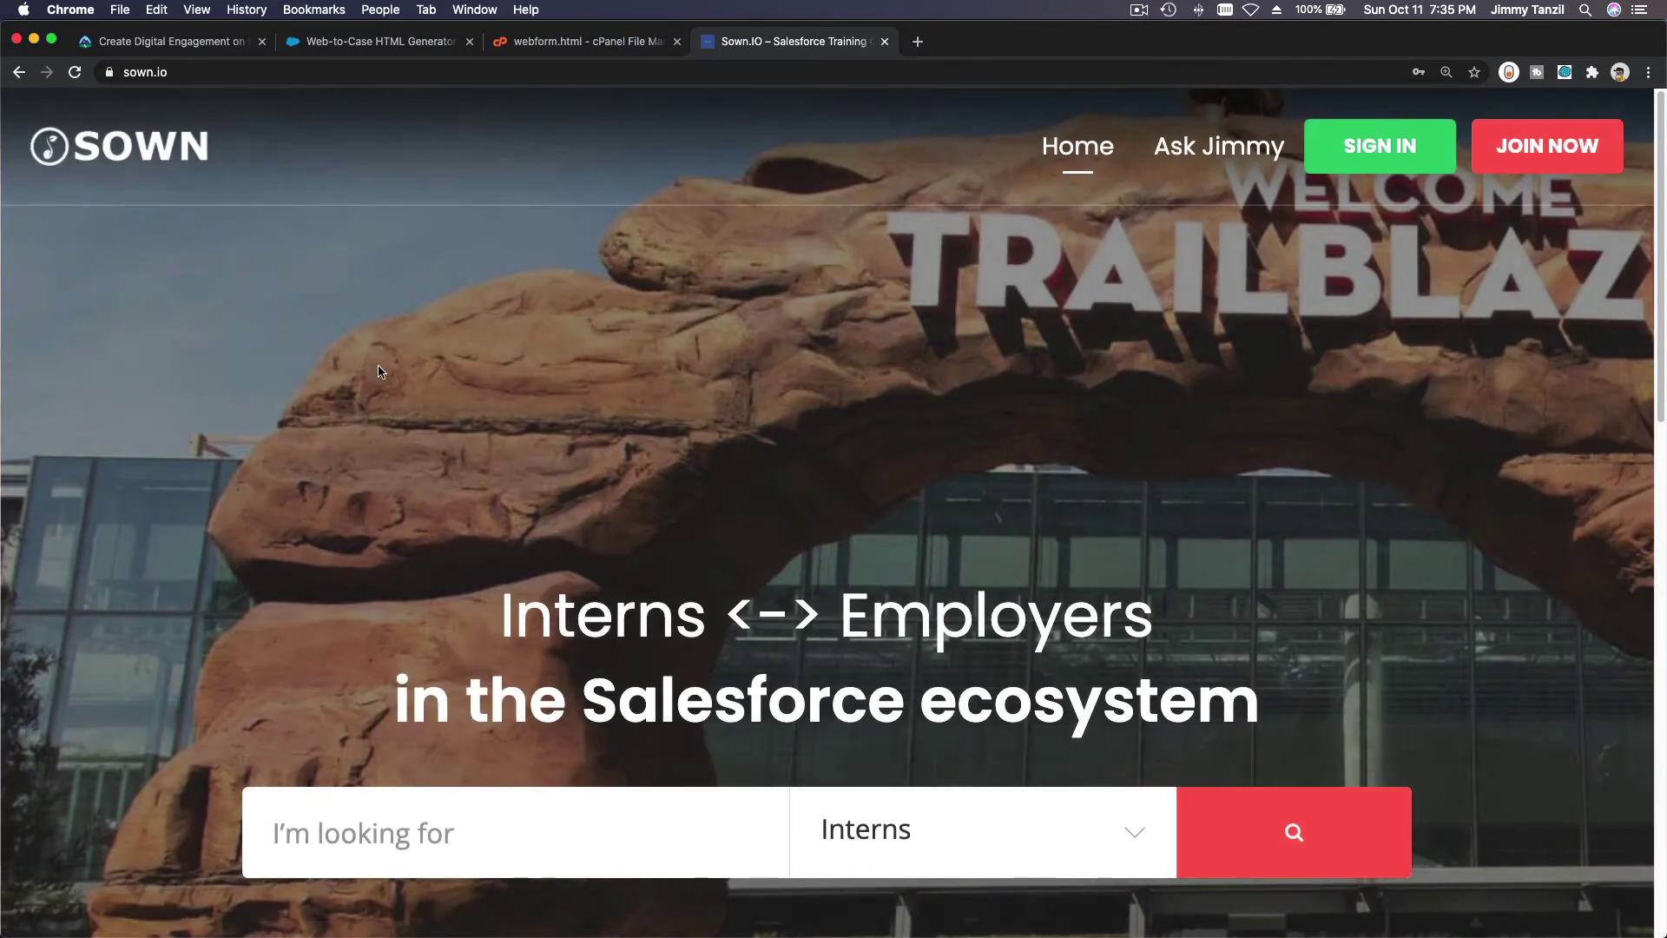
click(199, 13)
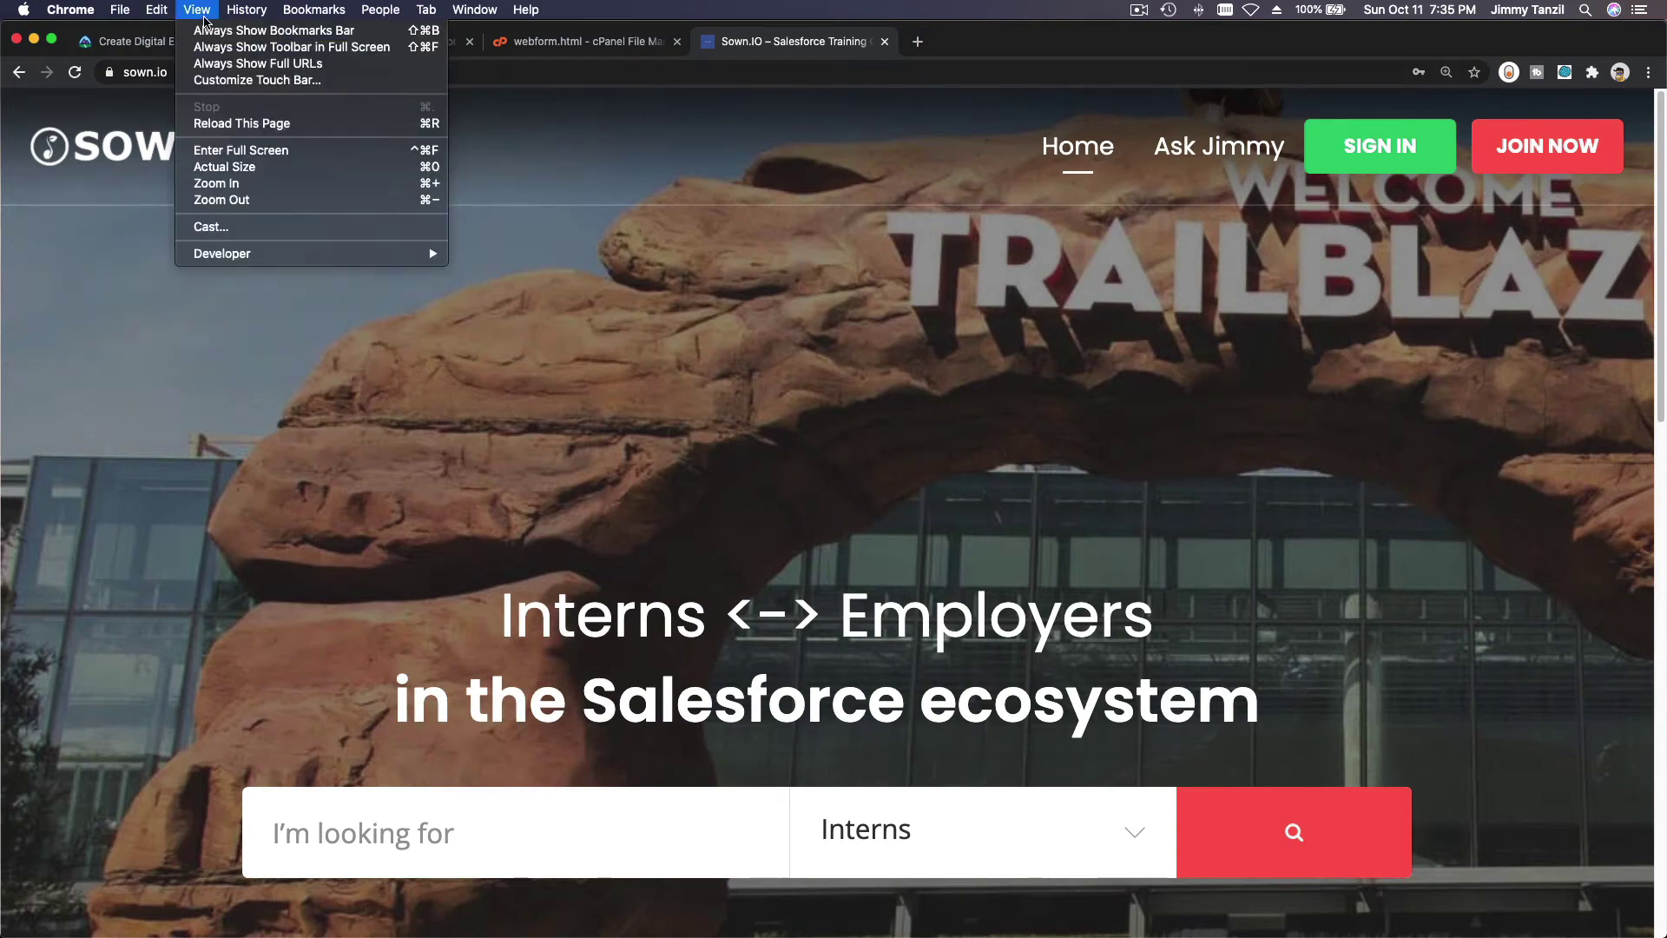
click(224, 167)
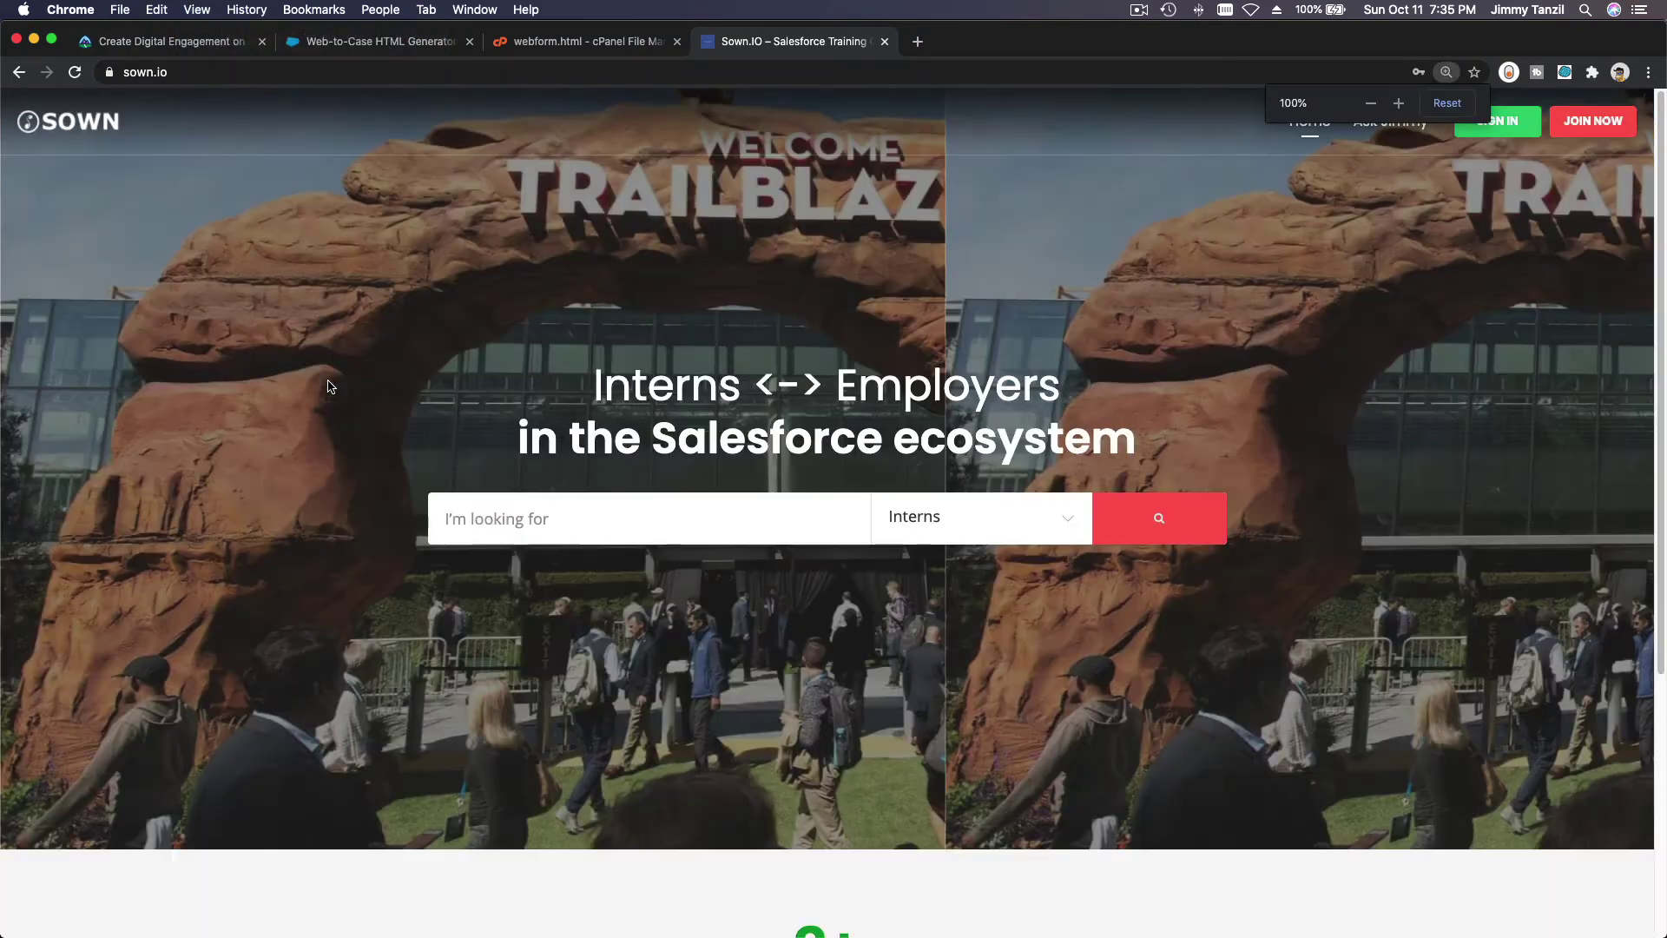
scroll(682, 665, down, 3)
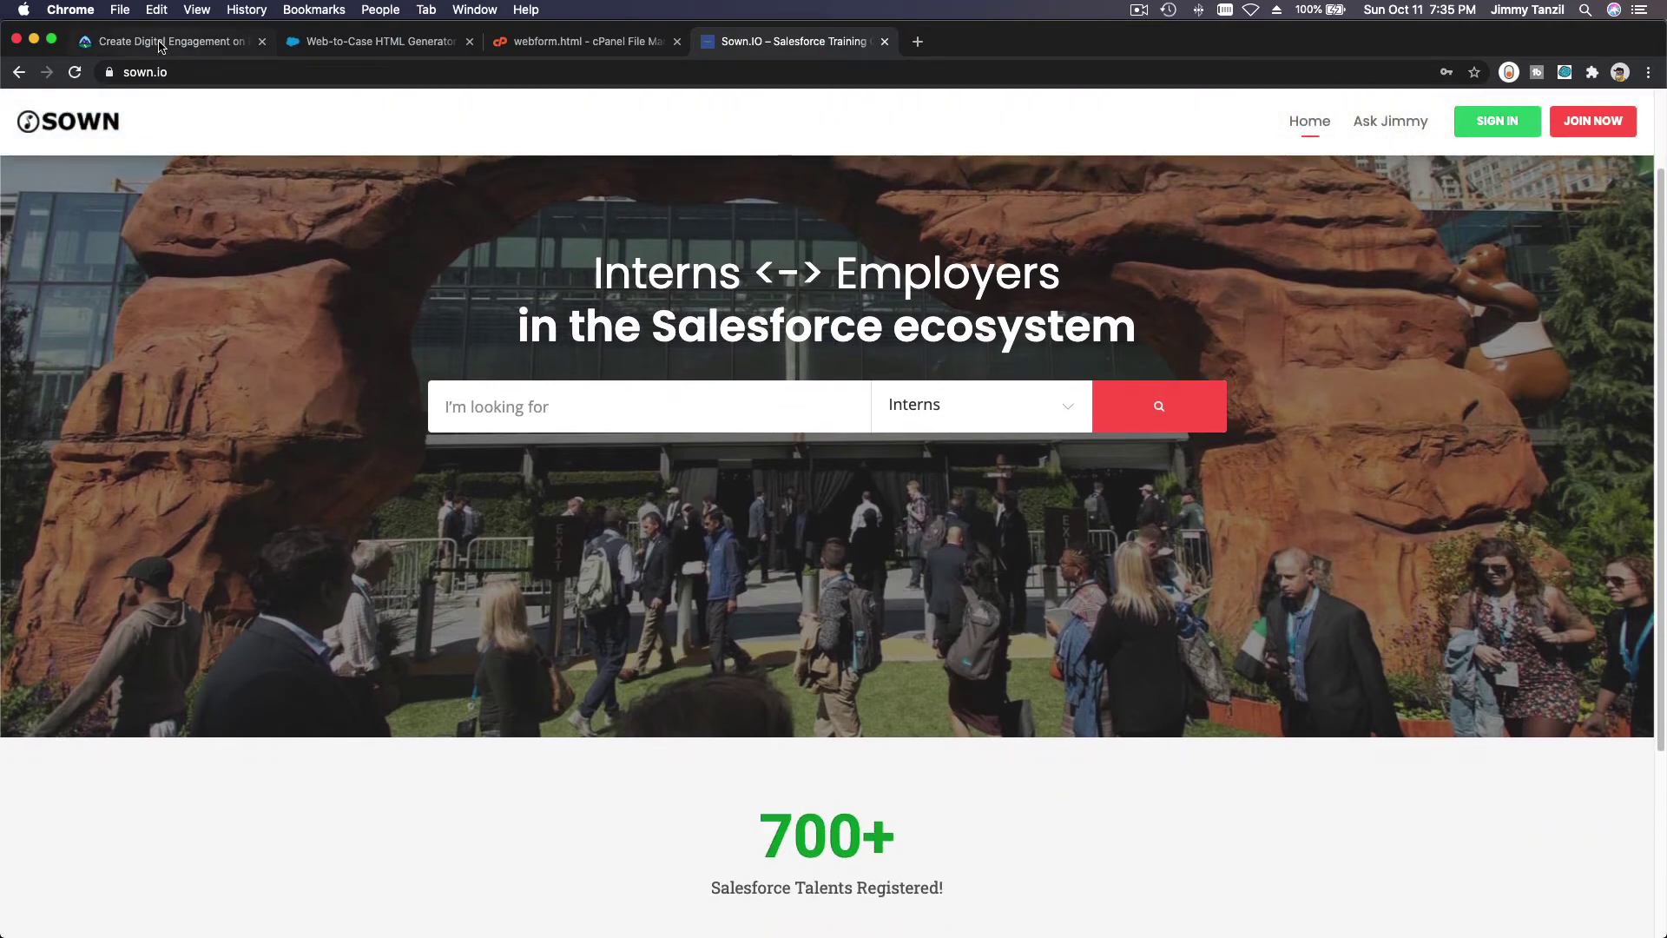
click(341, 44)
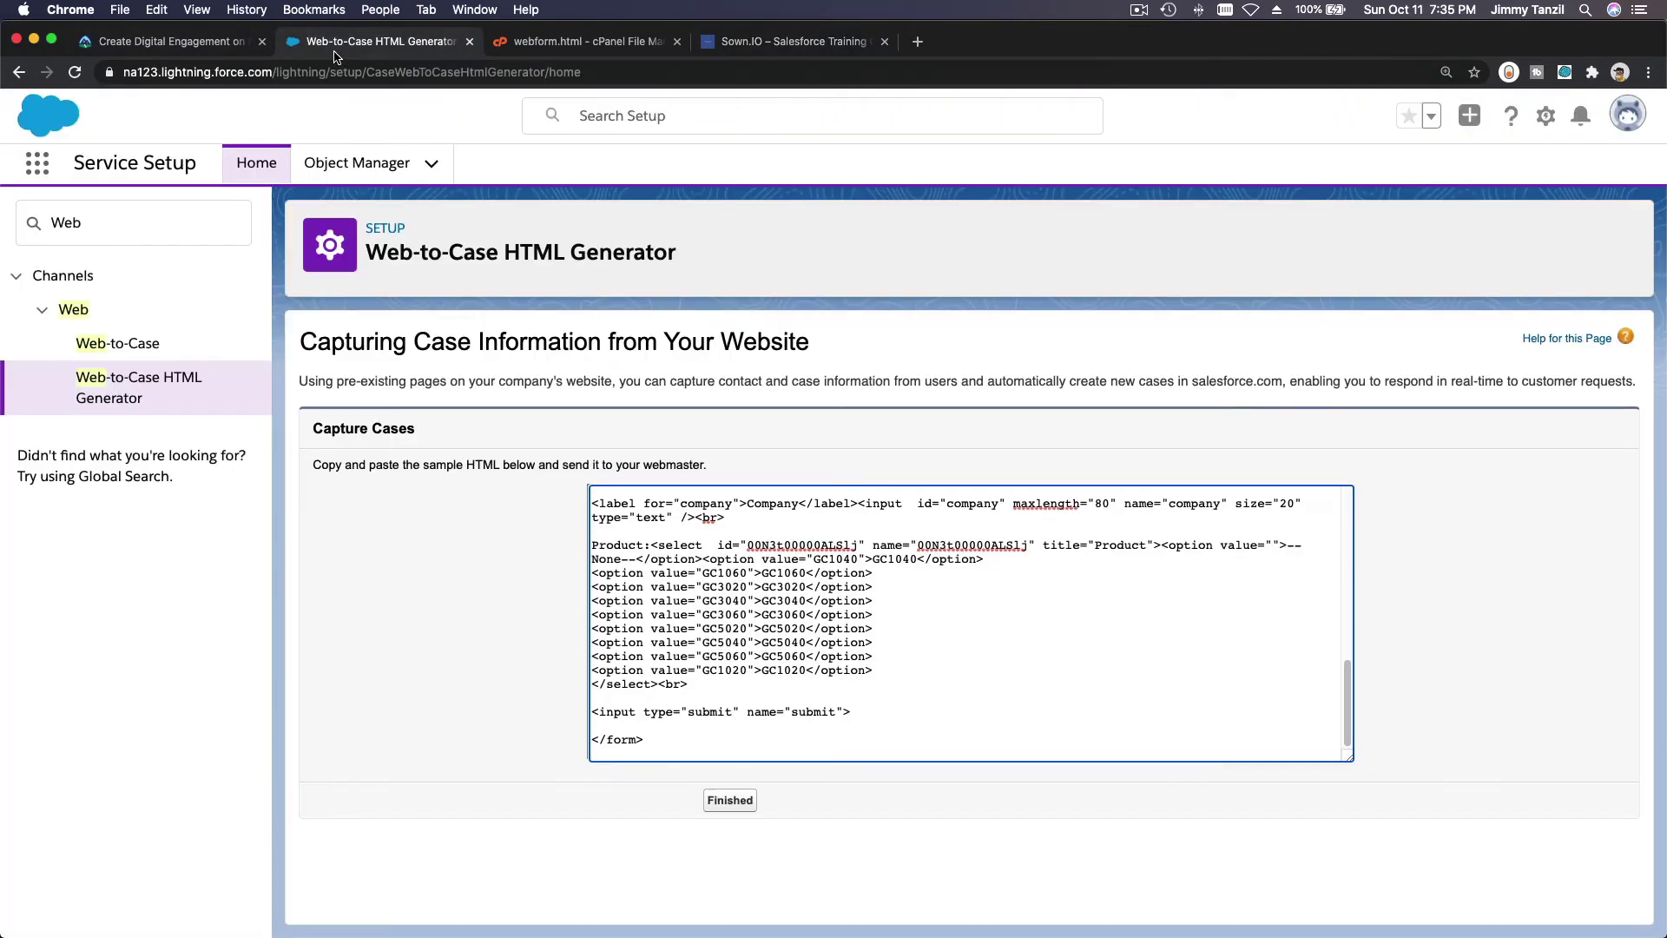
Open case 00001031 'Test one two three' from Cases to confirm its Web origin, then return to Trailhead.
click(36, 163)
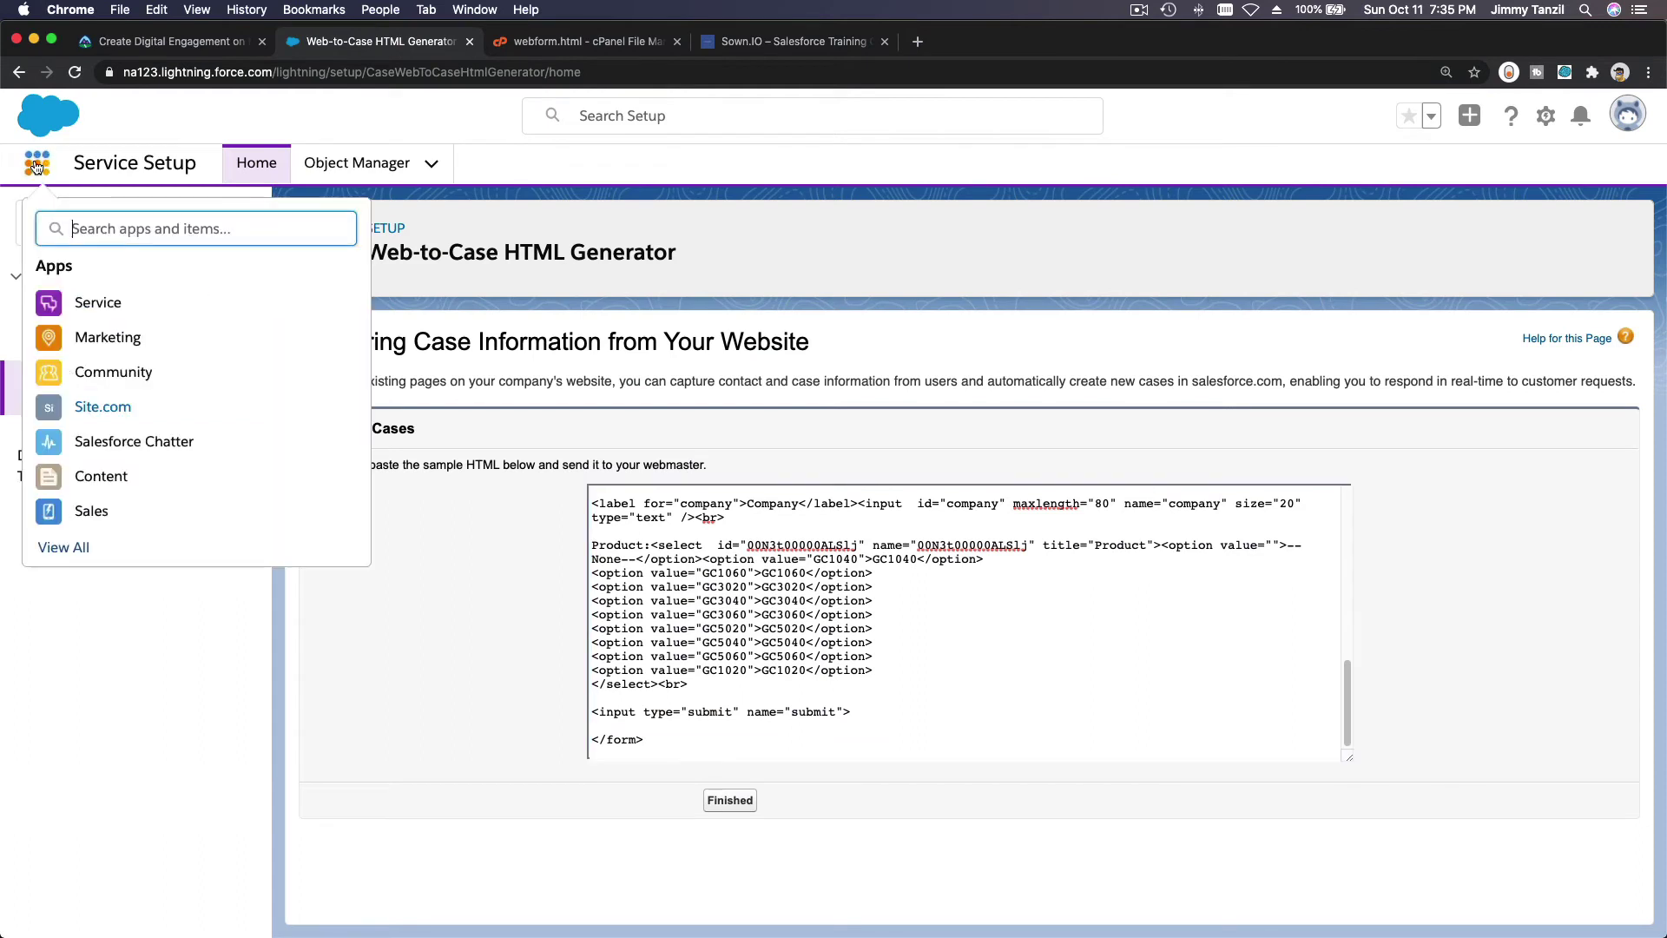
text(Cases)
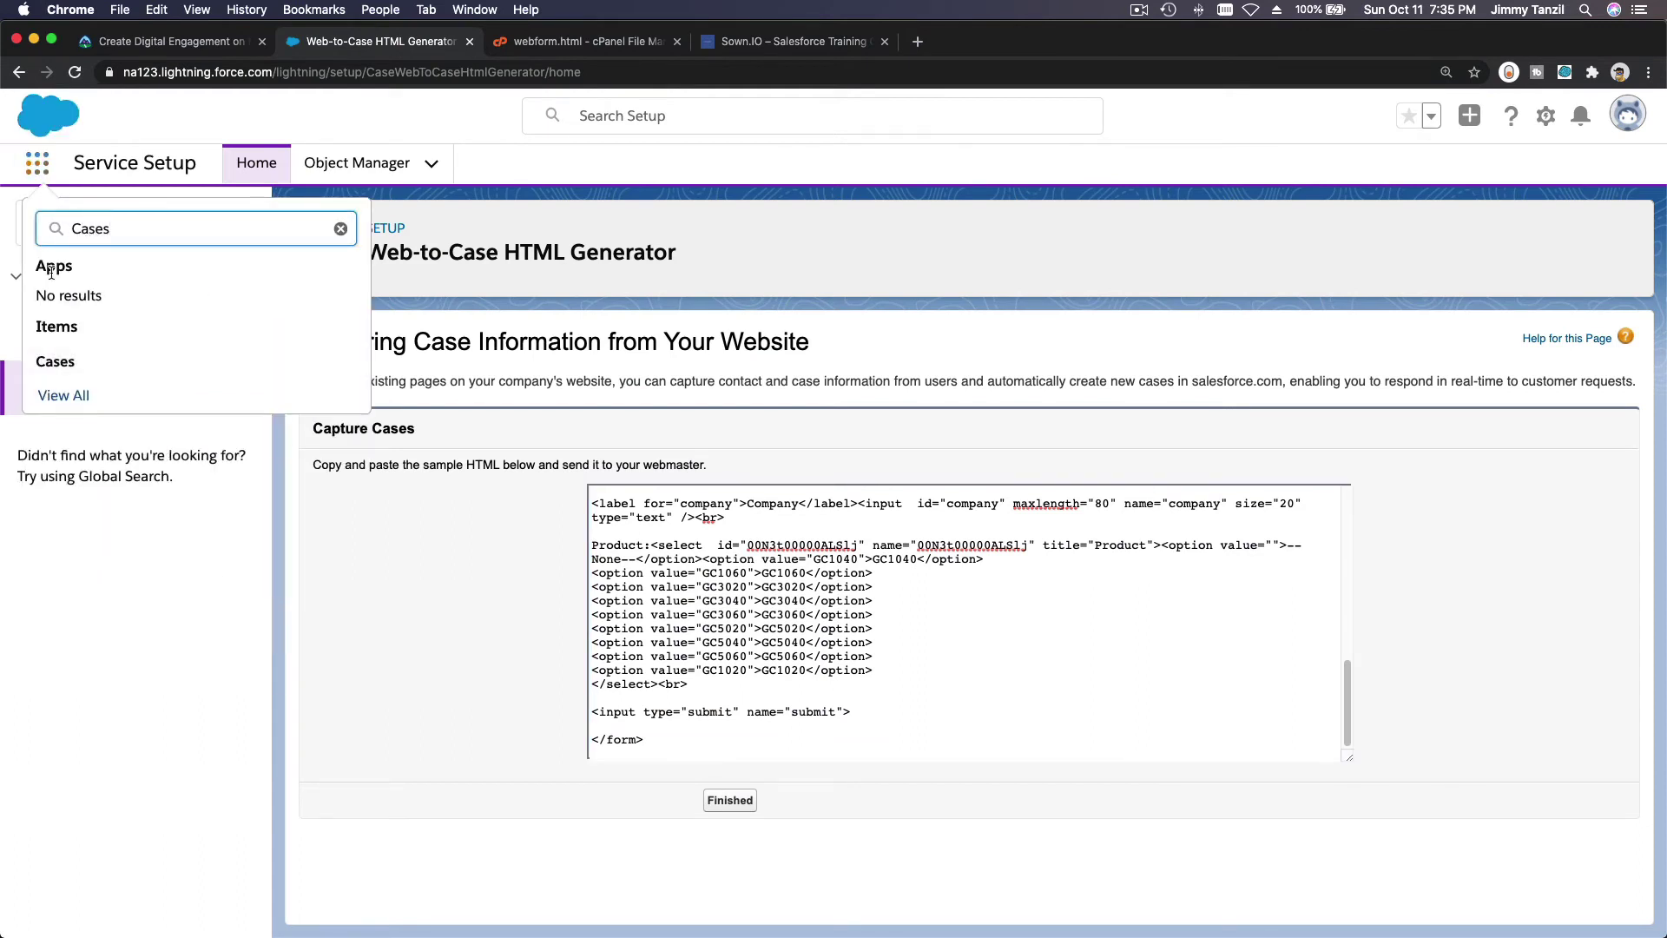
click(53, 363)
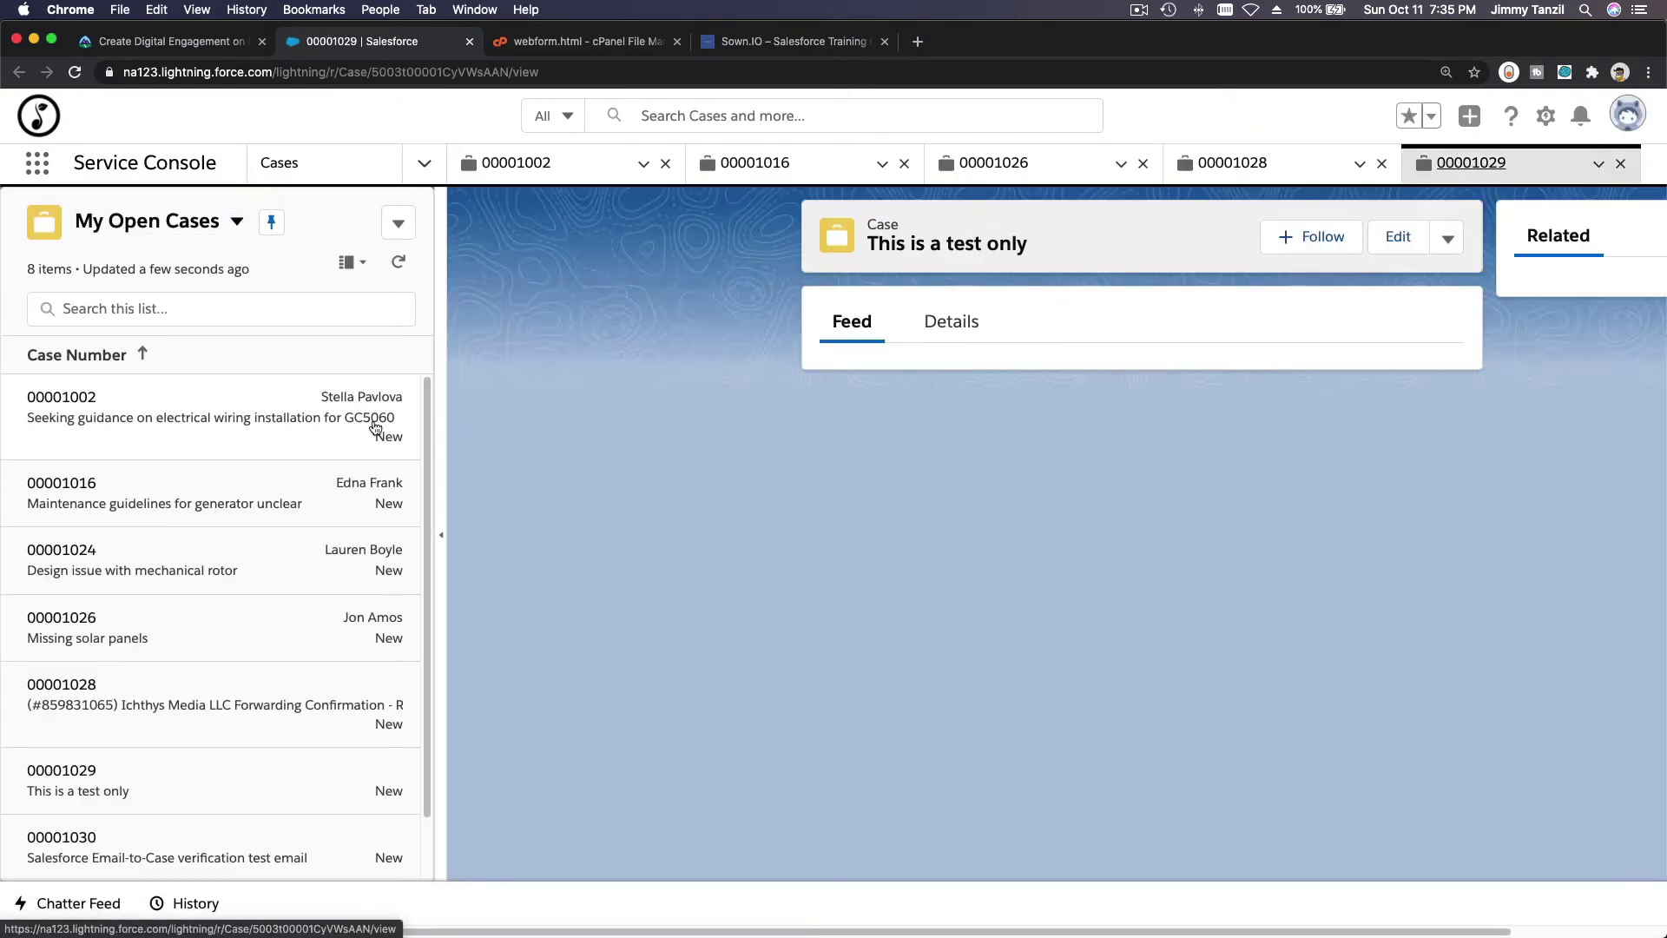
scroll(298, 547, down, 2)
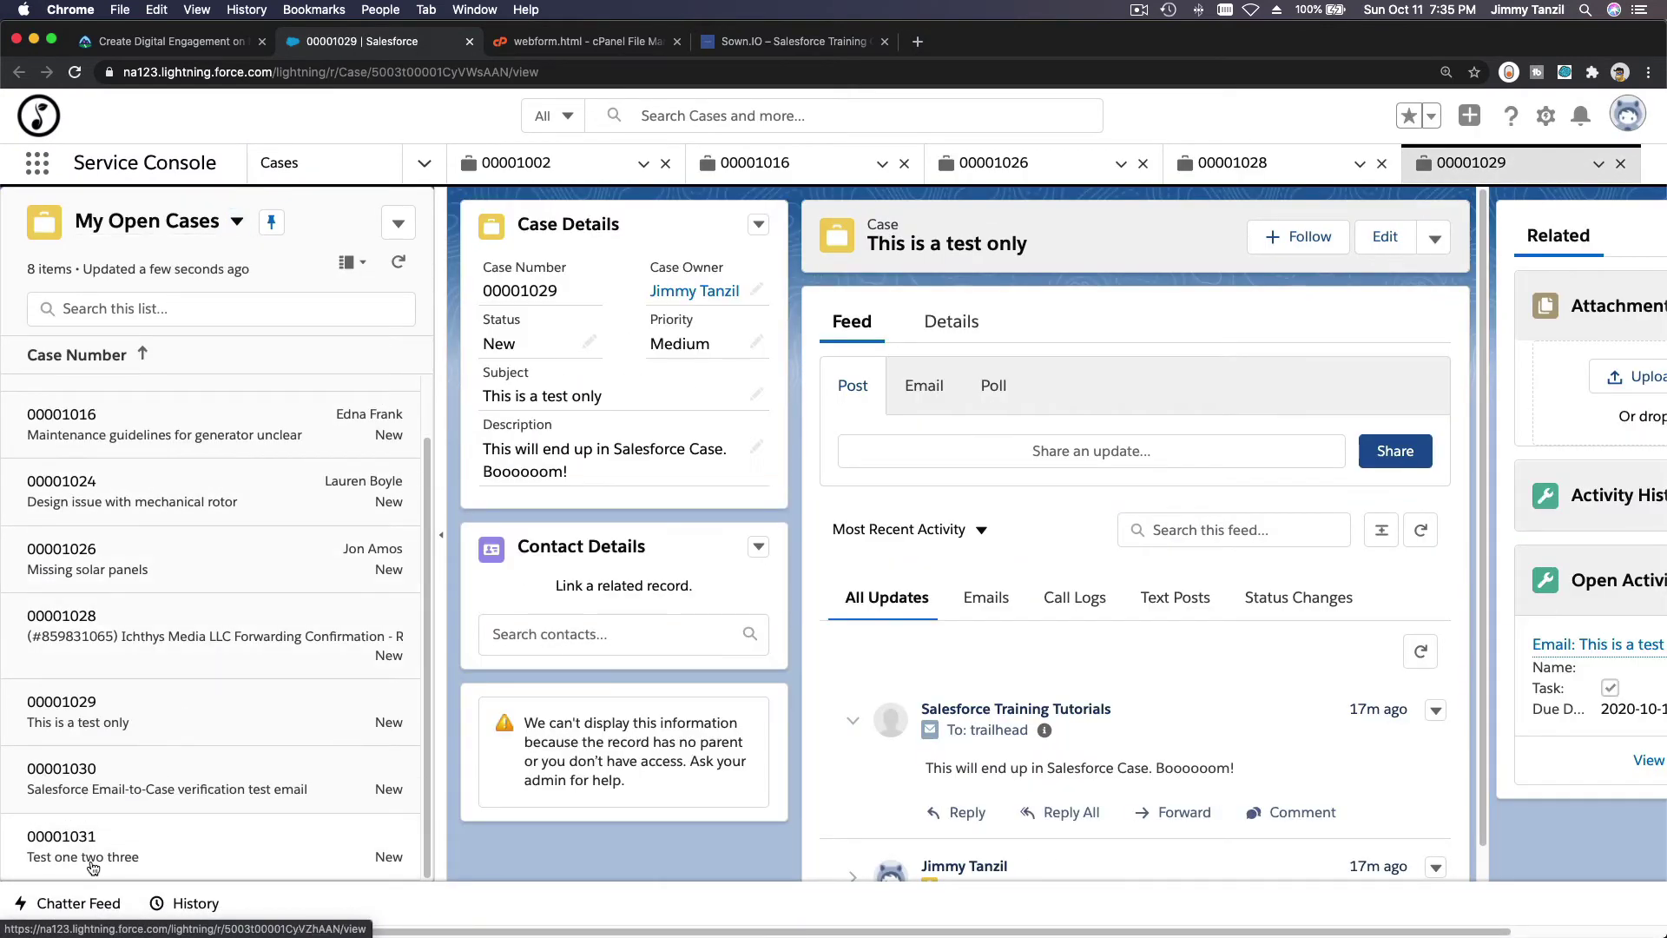
click(92, 859)
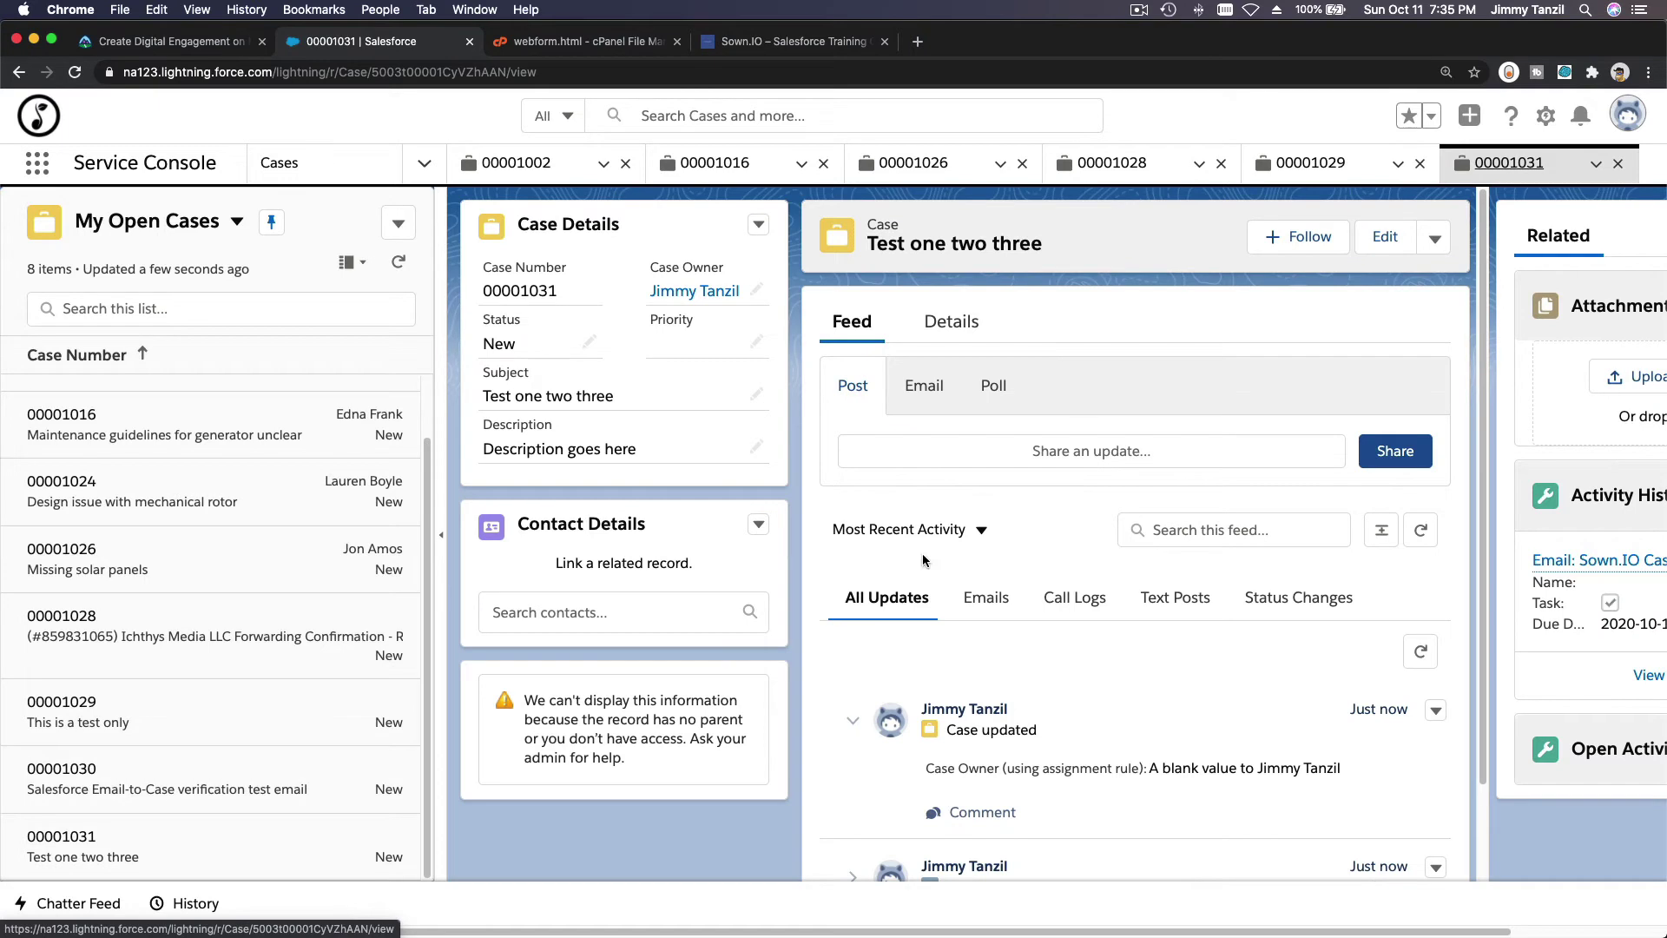
click(951, 322)
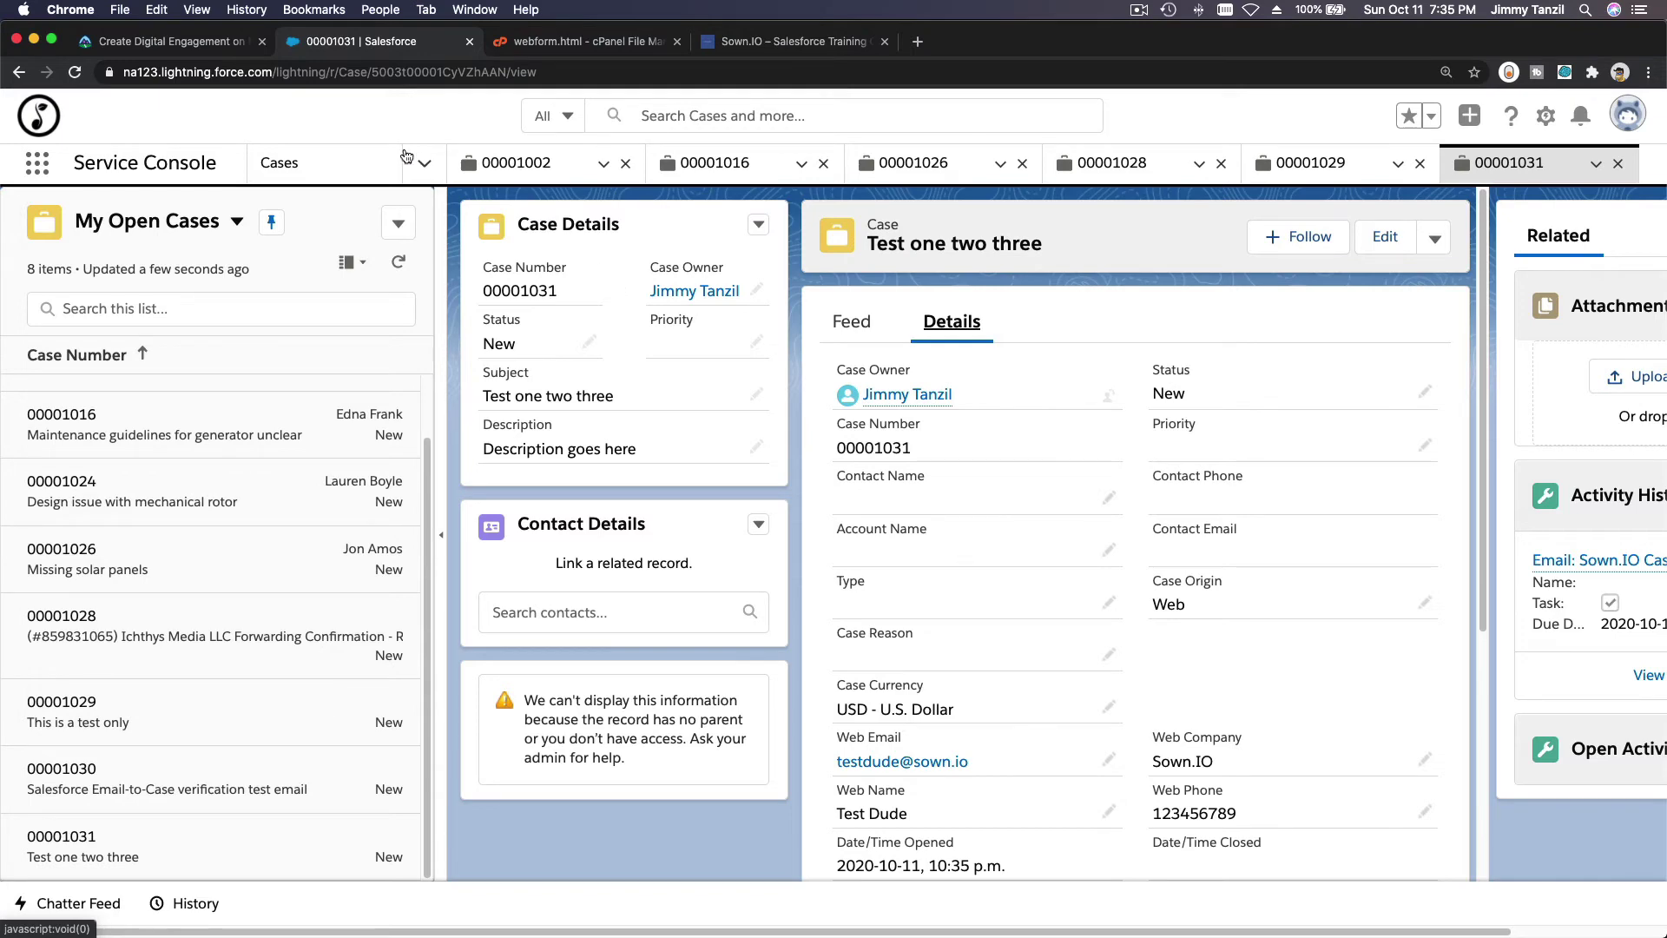
click(216, 48)
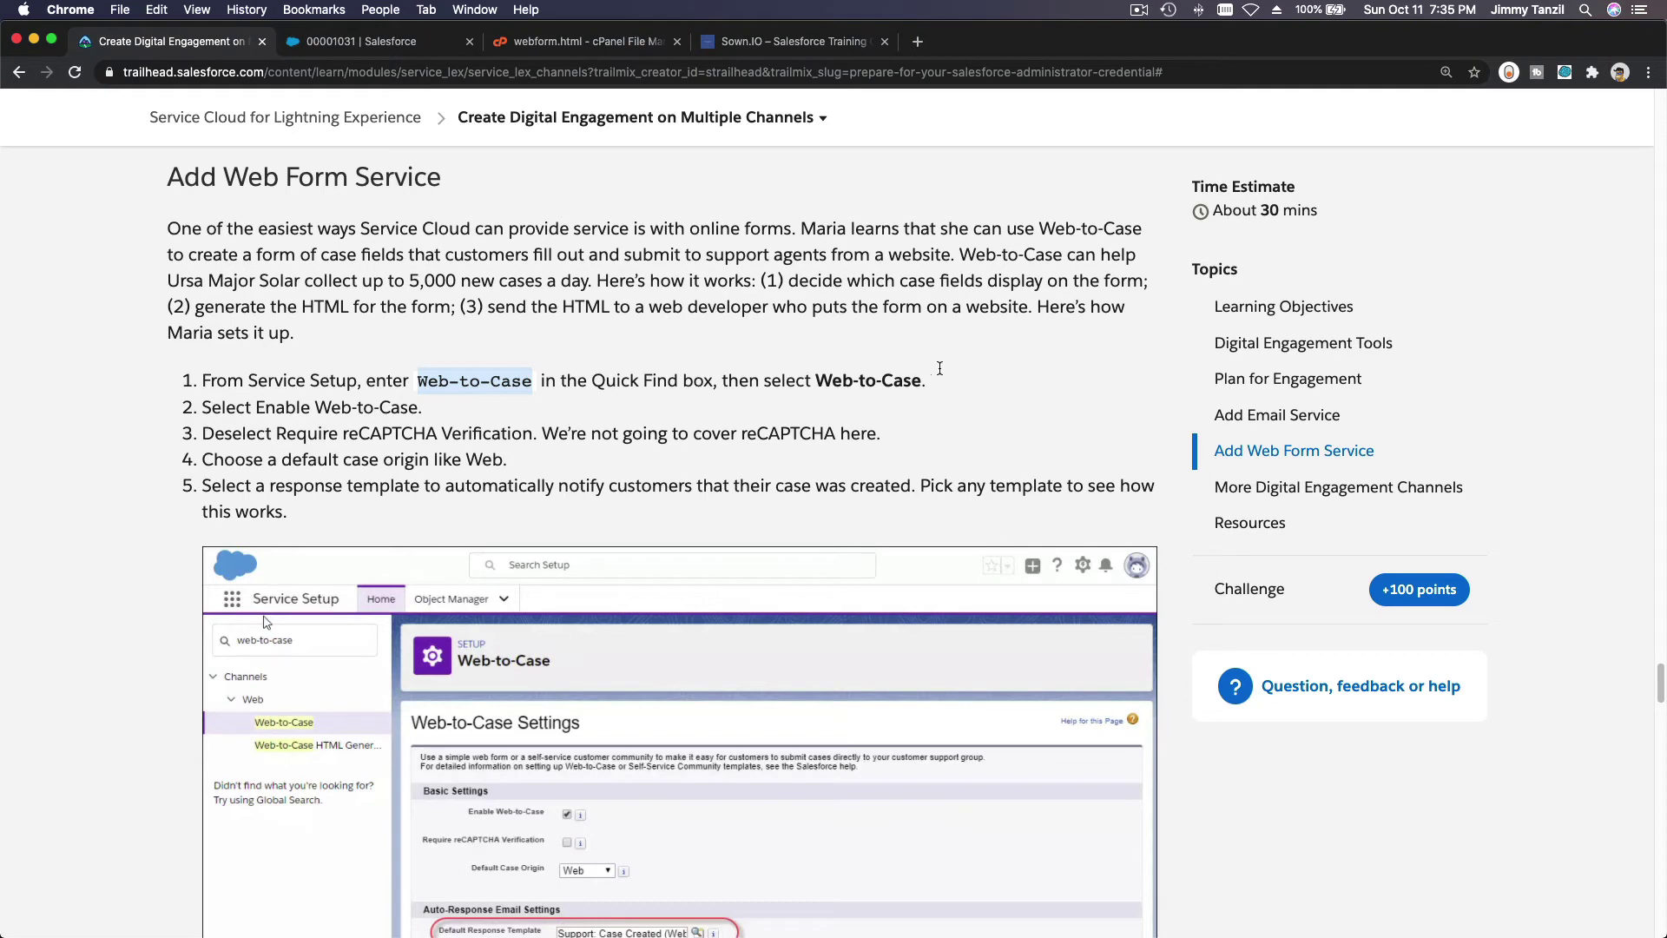
scroll(939, 373, down, 12)
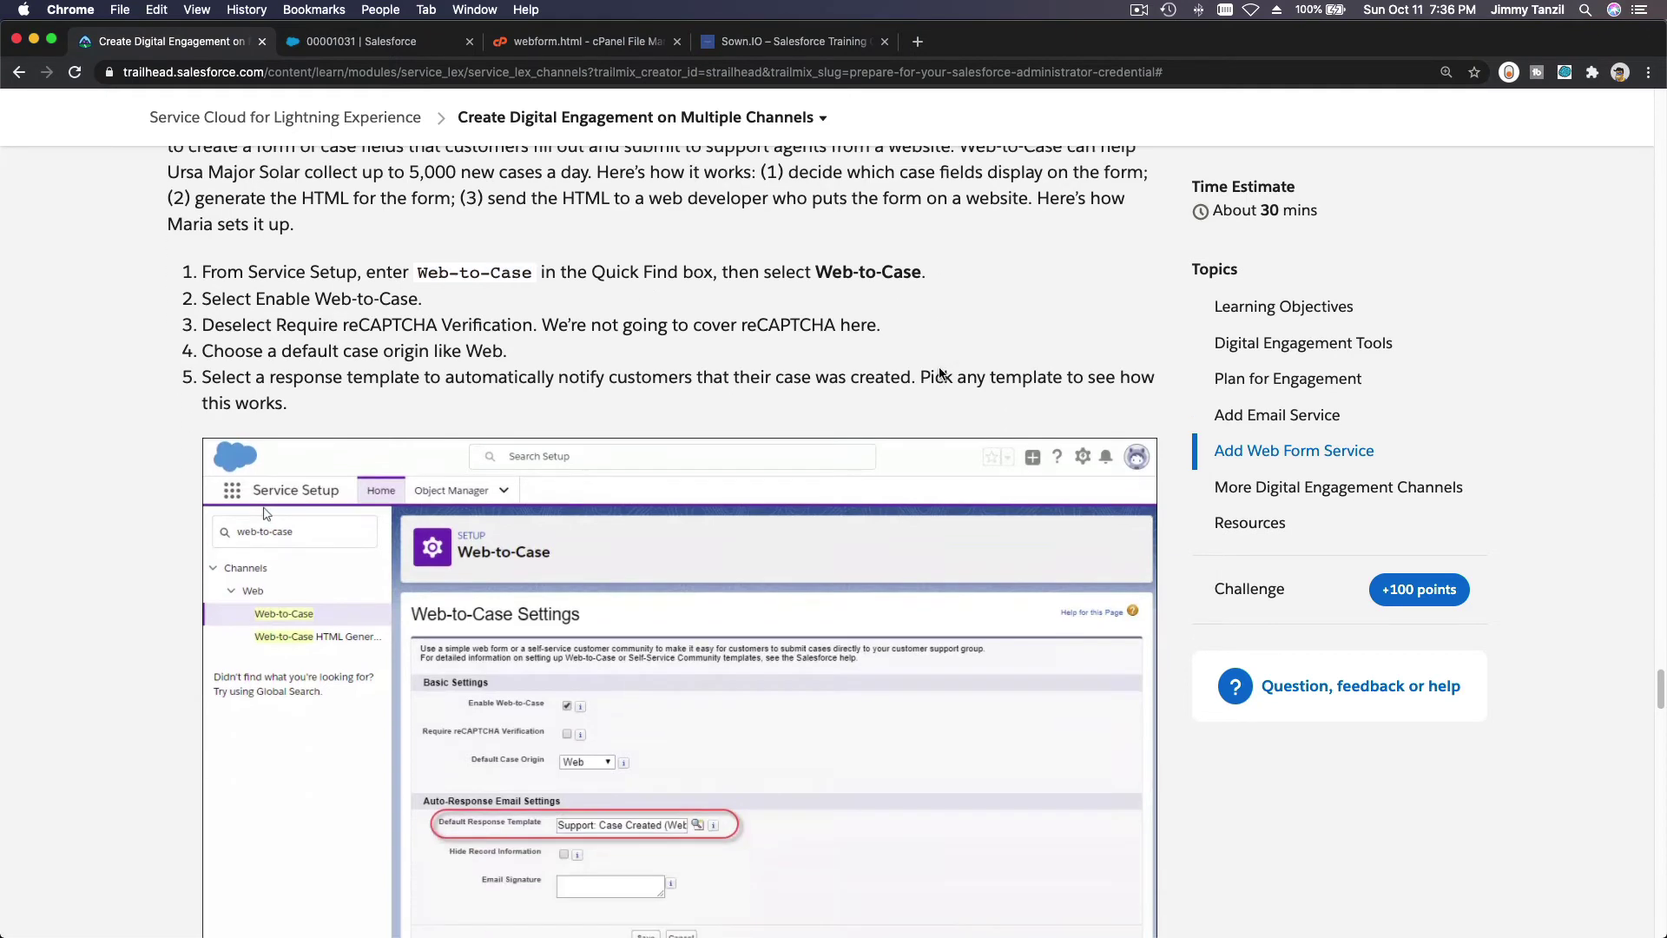
scroll(940, 367, down, 6)
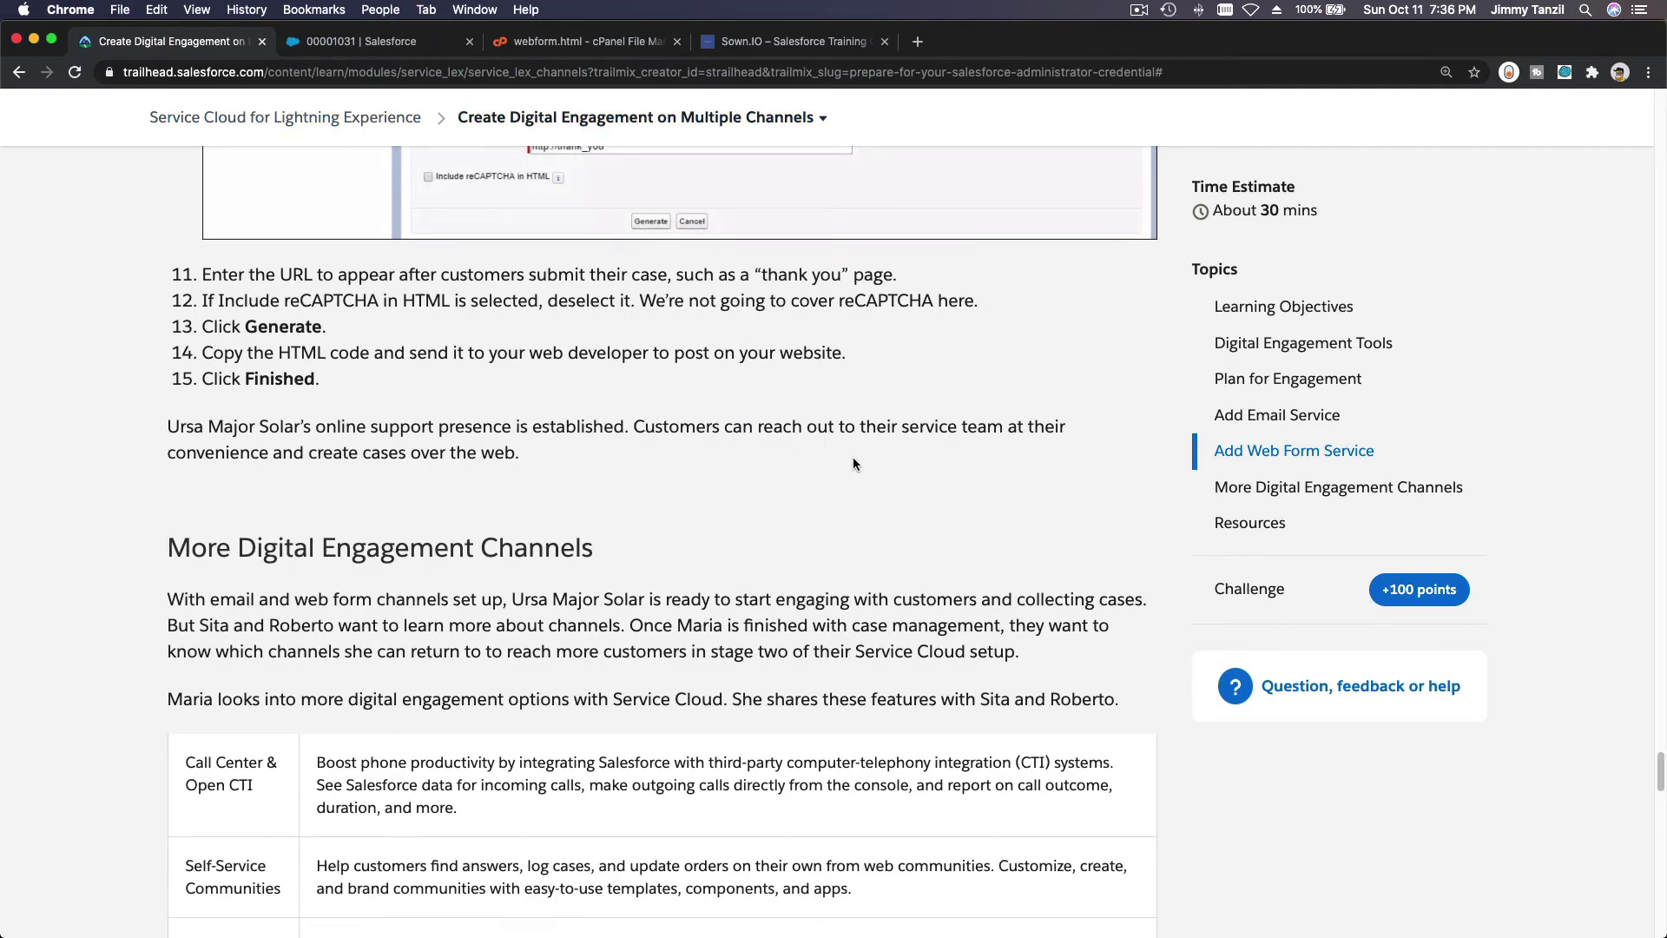
scroll(853, 458, down, 14)
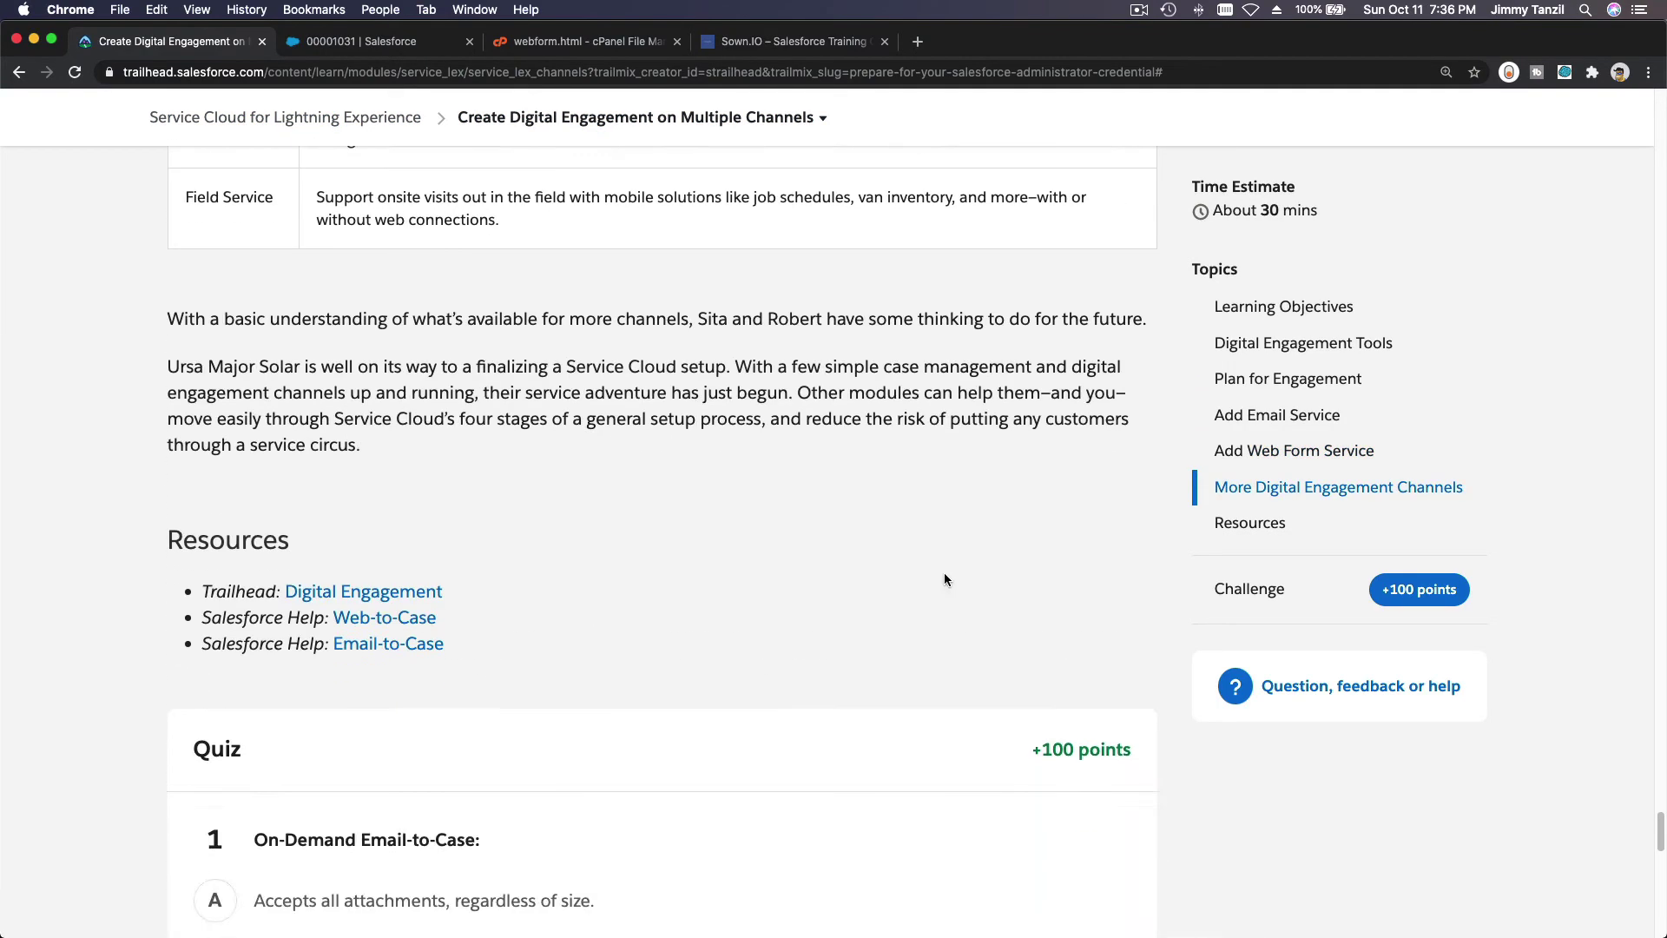
scroll(944, 573, up, 5)
scroll(944, 574, up, 4)
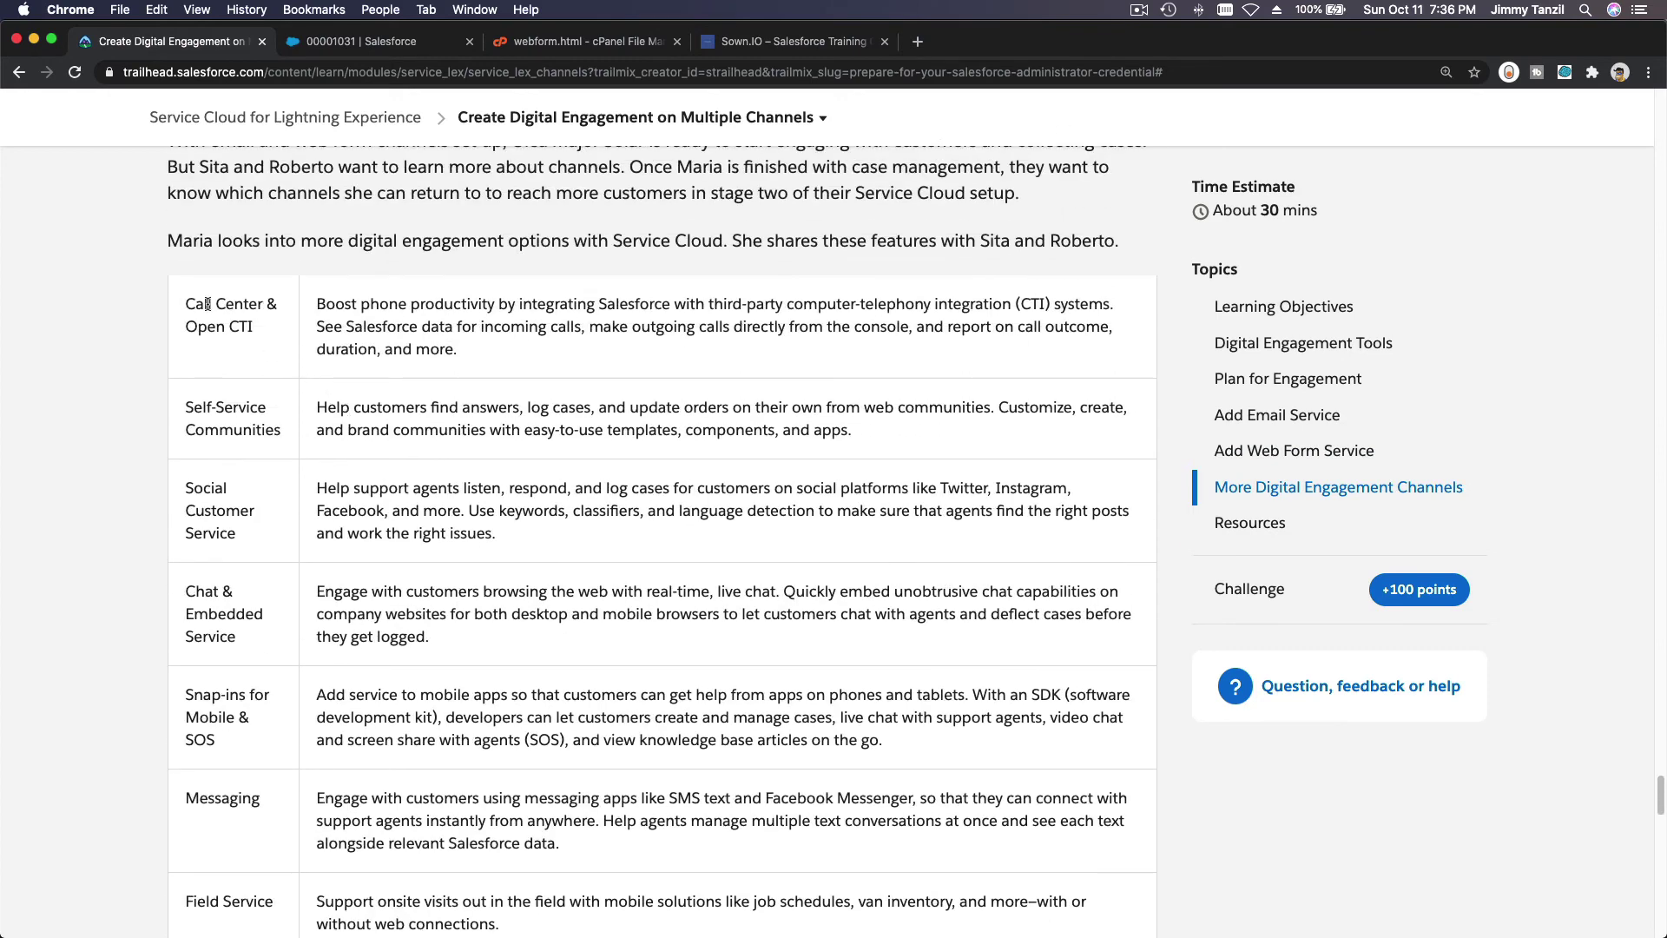
drag(182, 303, 532, 881)
click(559, 856)
triple_click(247, 306)
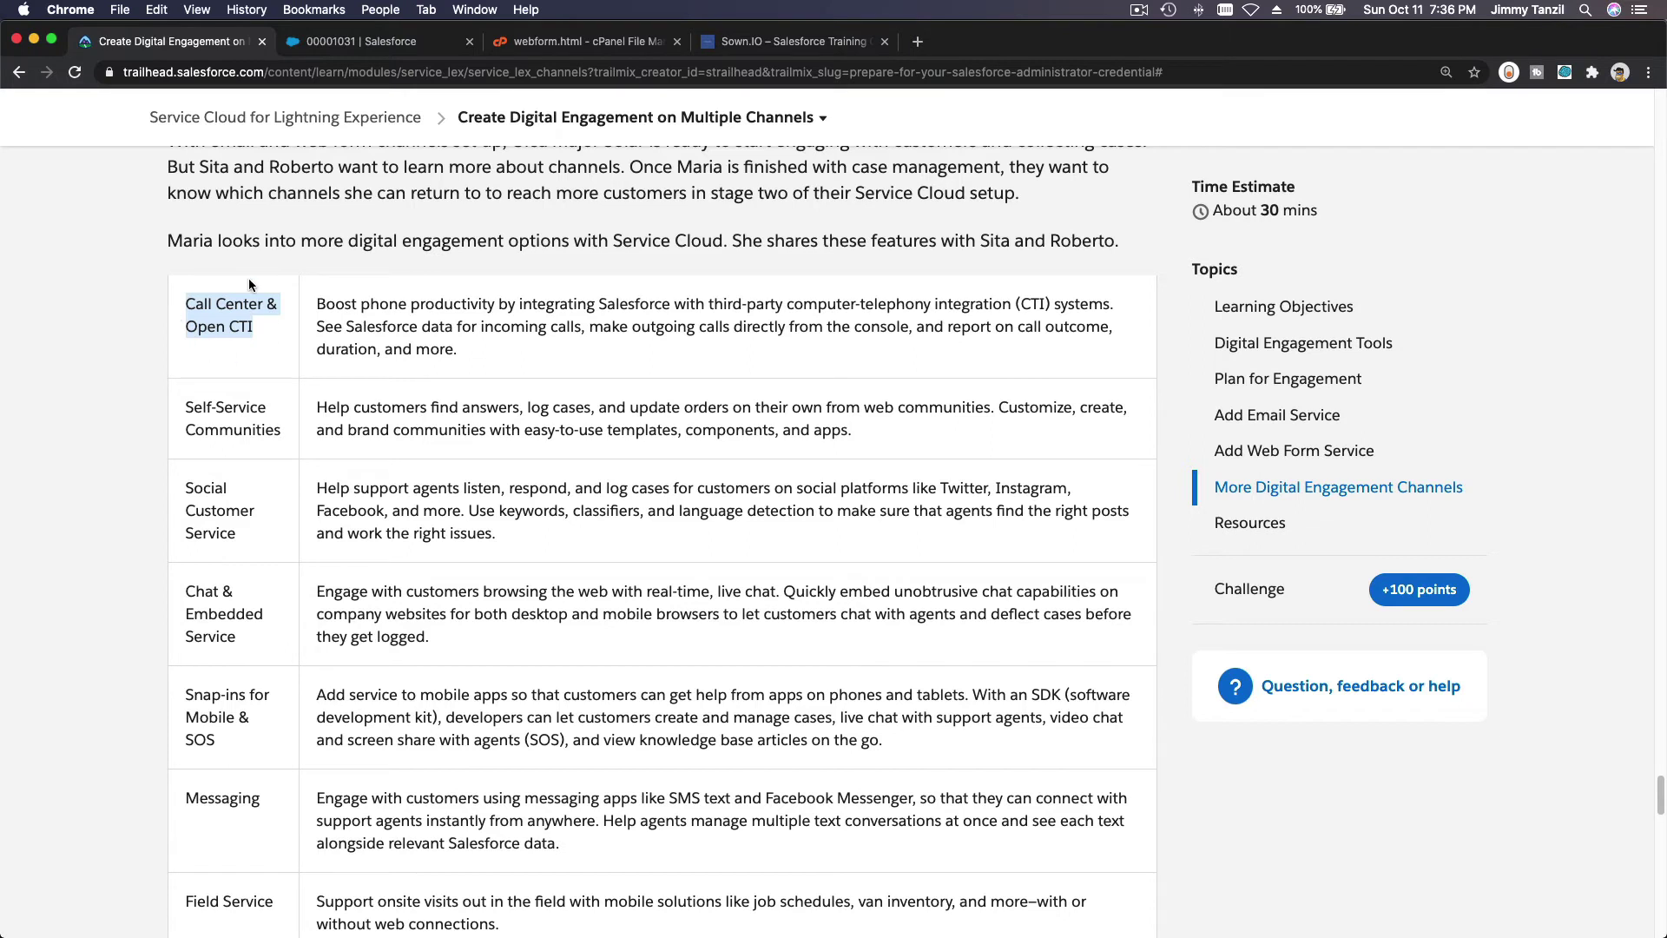
triple_click(228, 413)
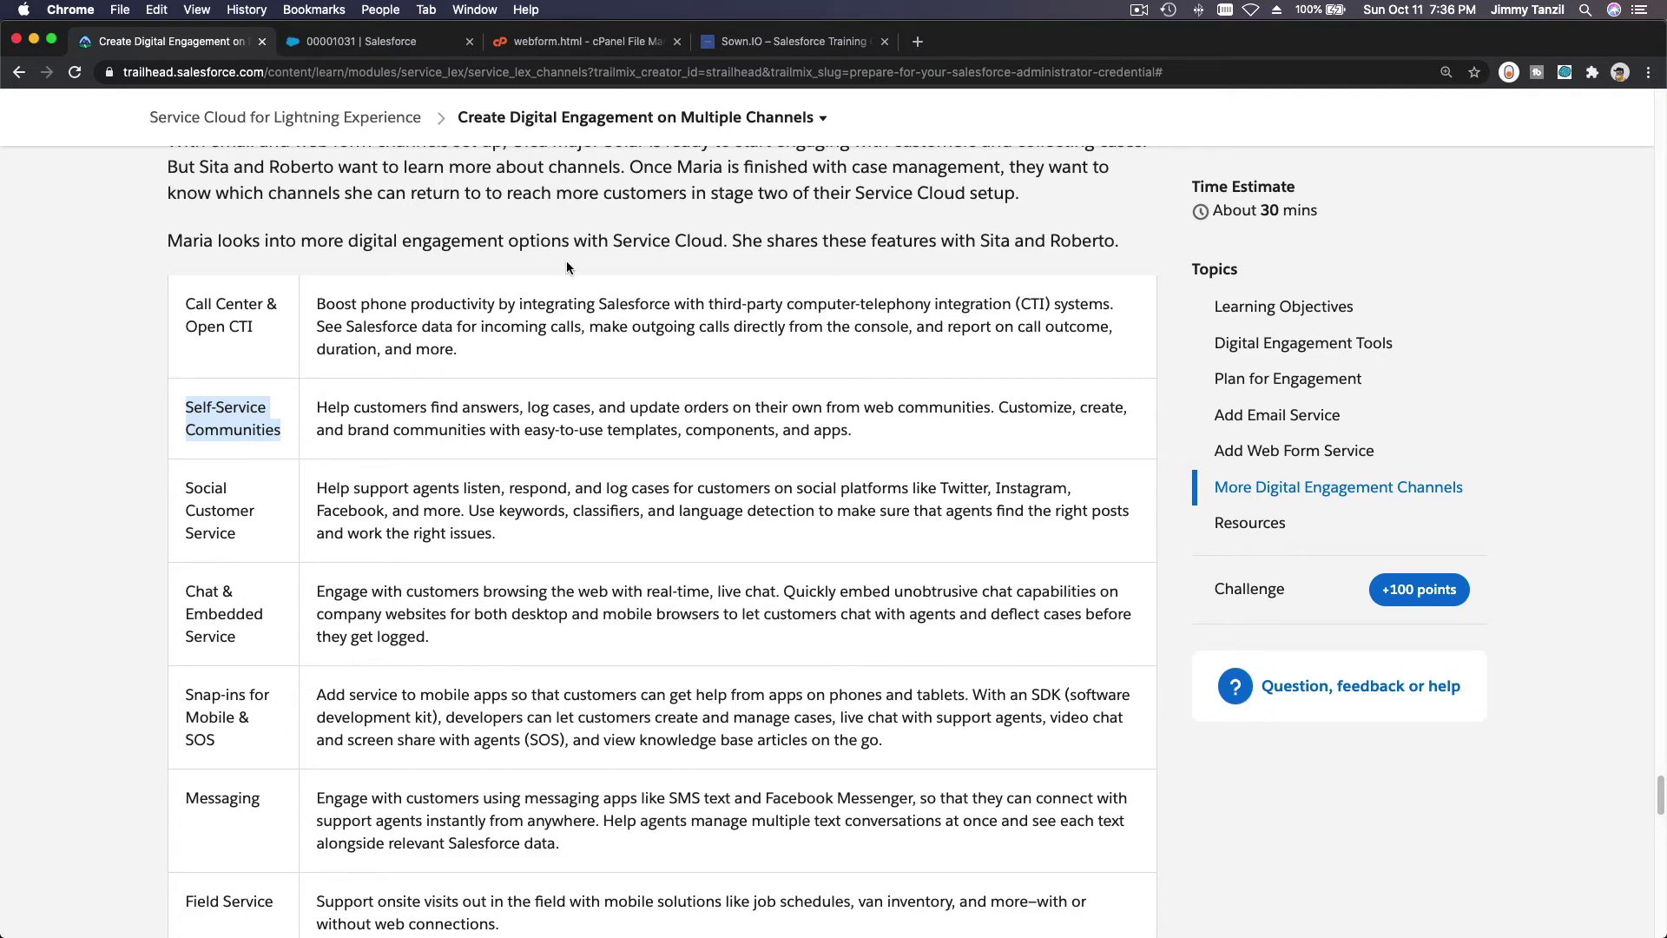
click(556, 391)
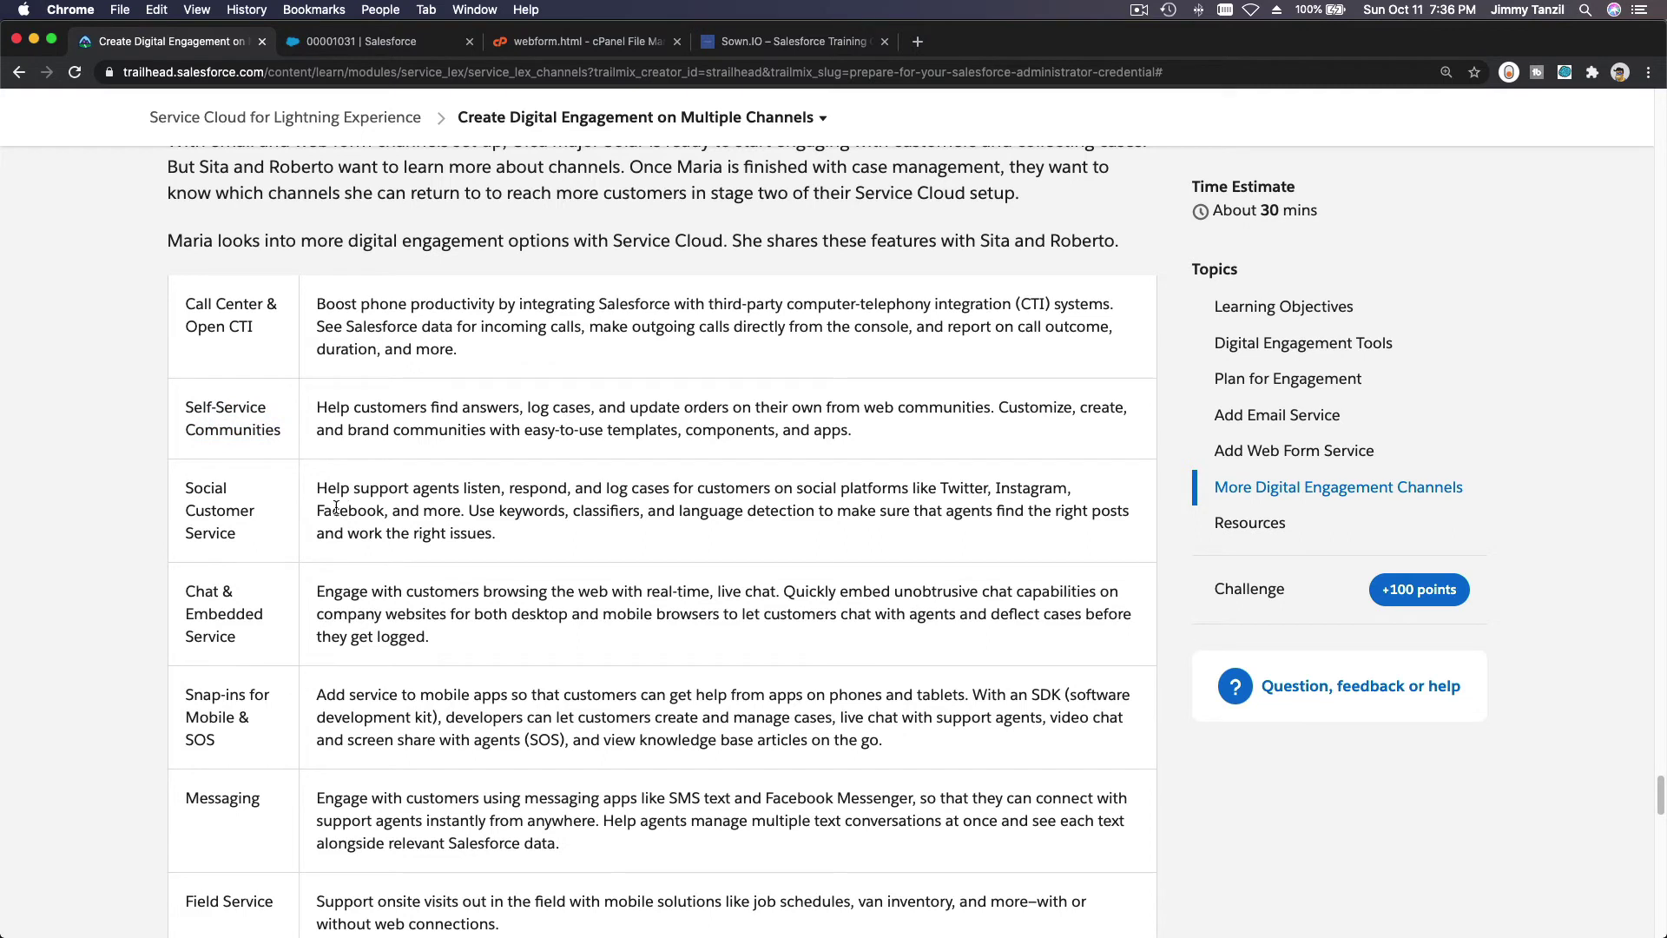
triple_click(187, 484)
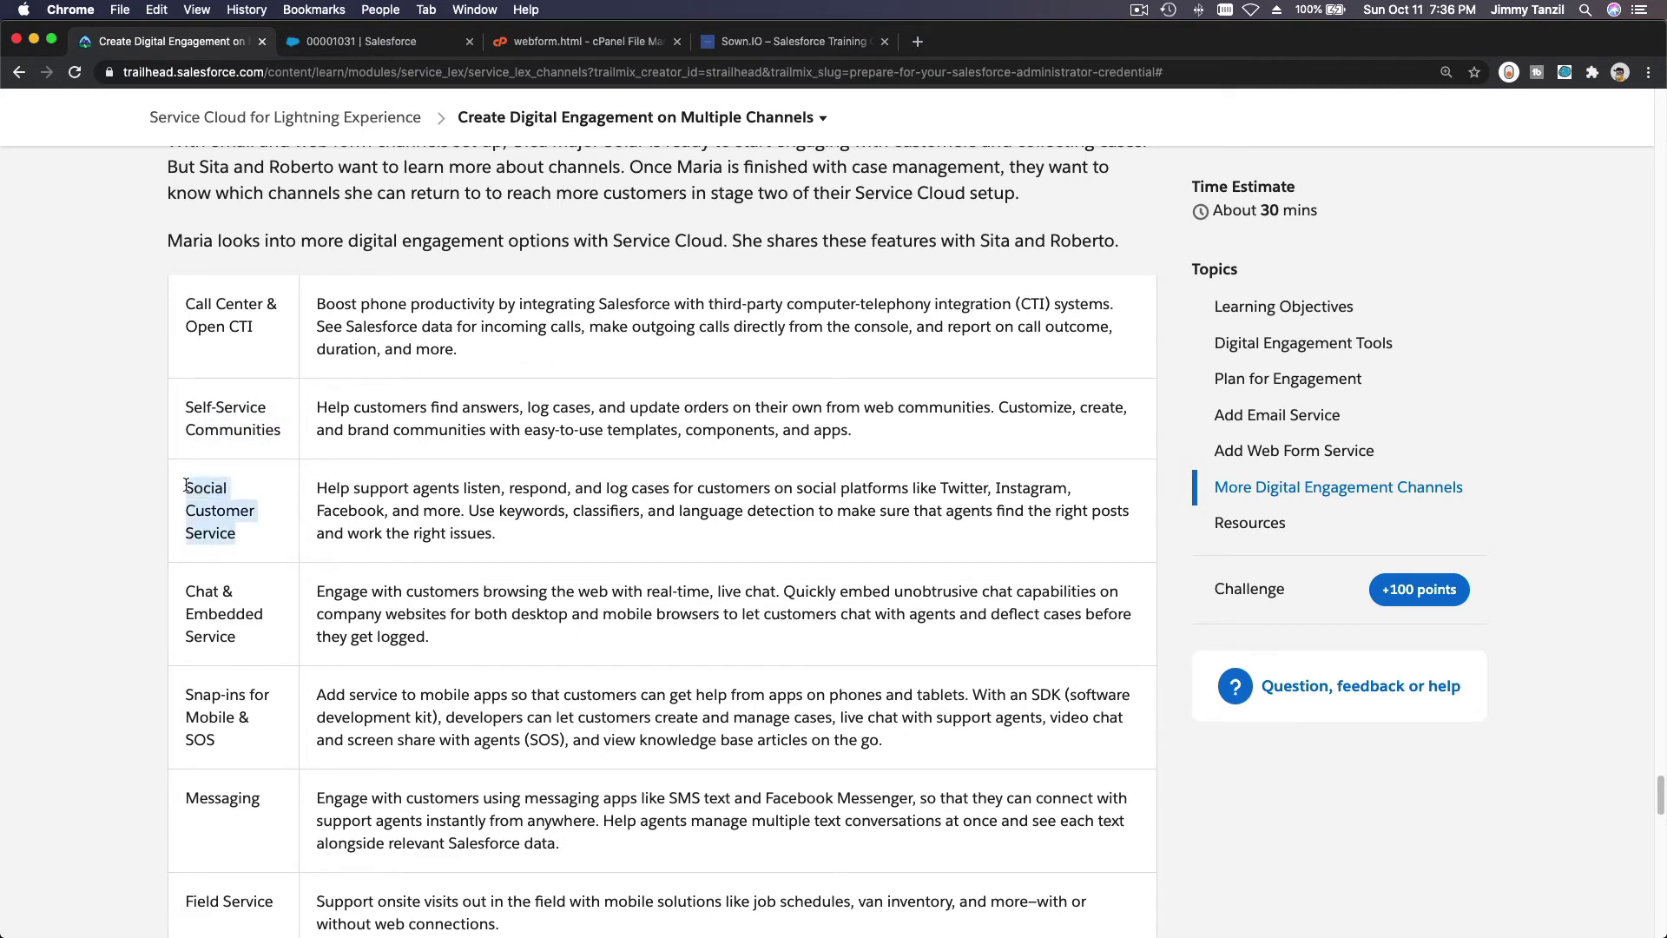
click(269, 534)
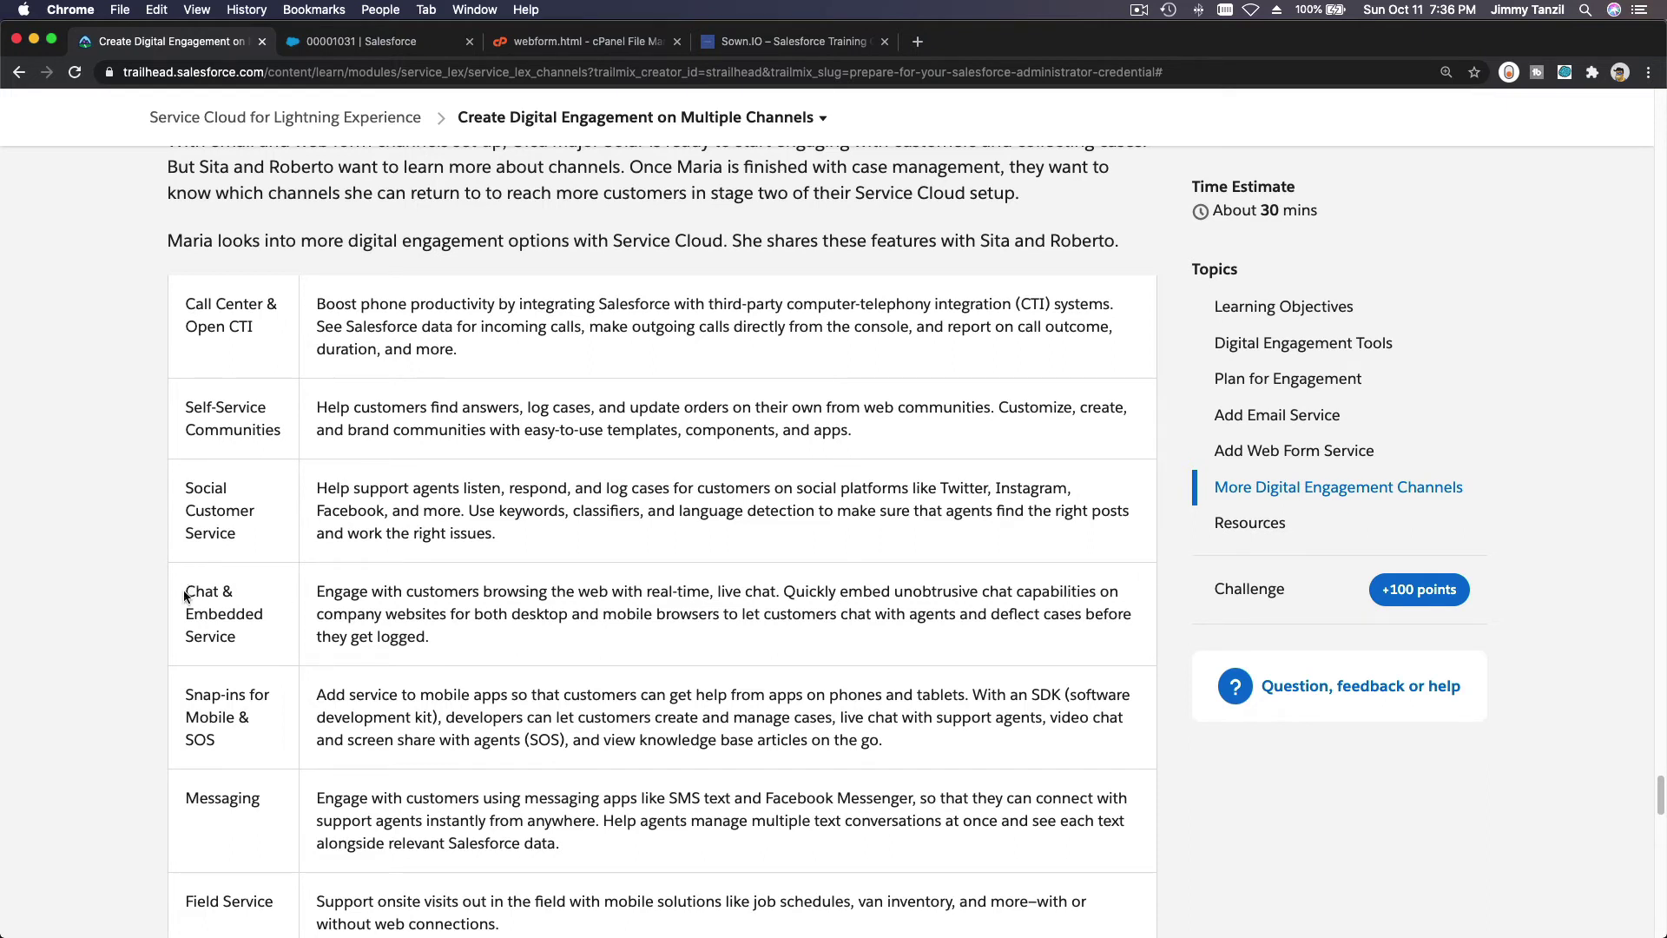
drag(184, 590, 220, 614)
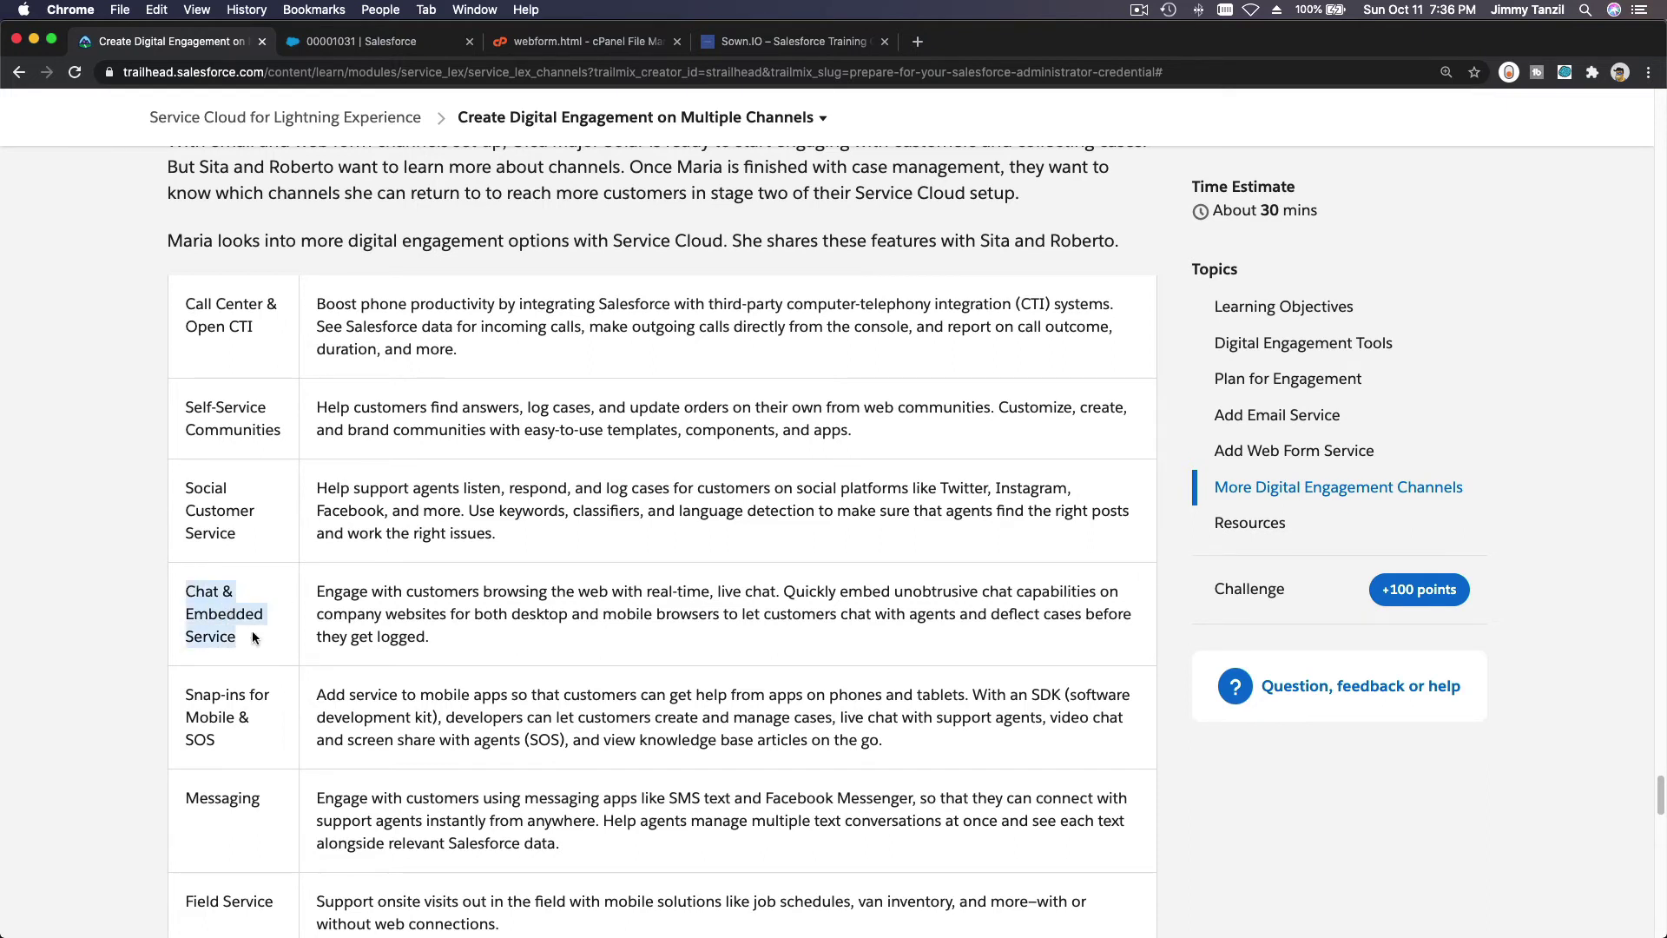
click(252, 638)
scroll(243, 607, down, 4)
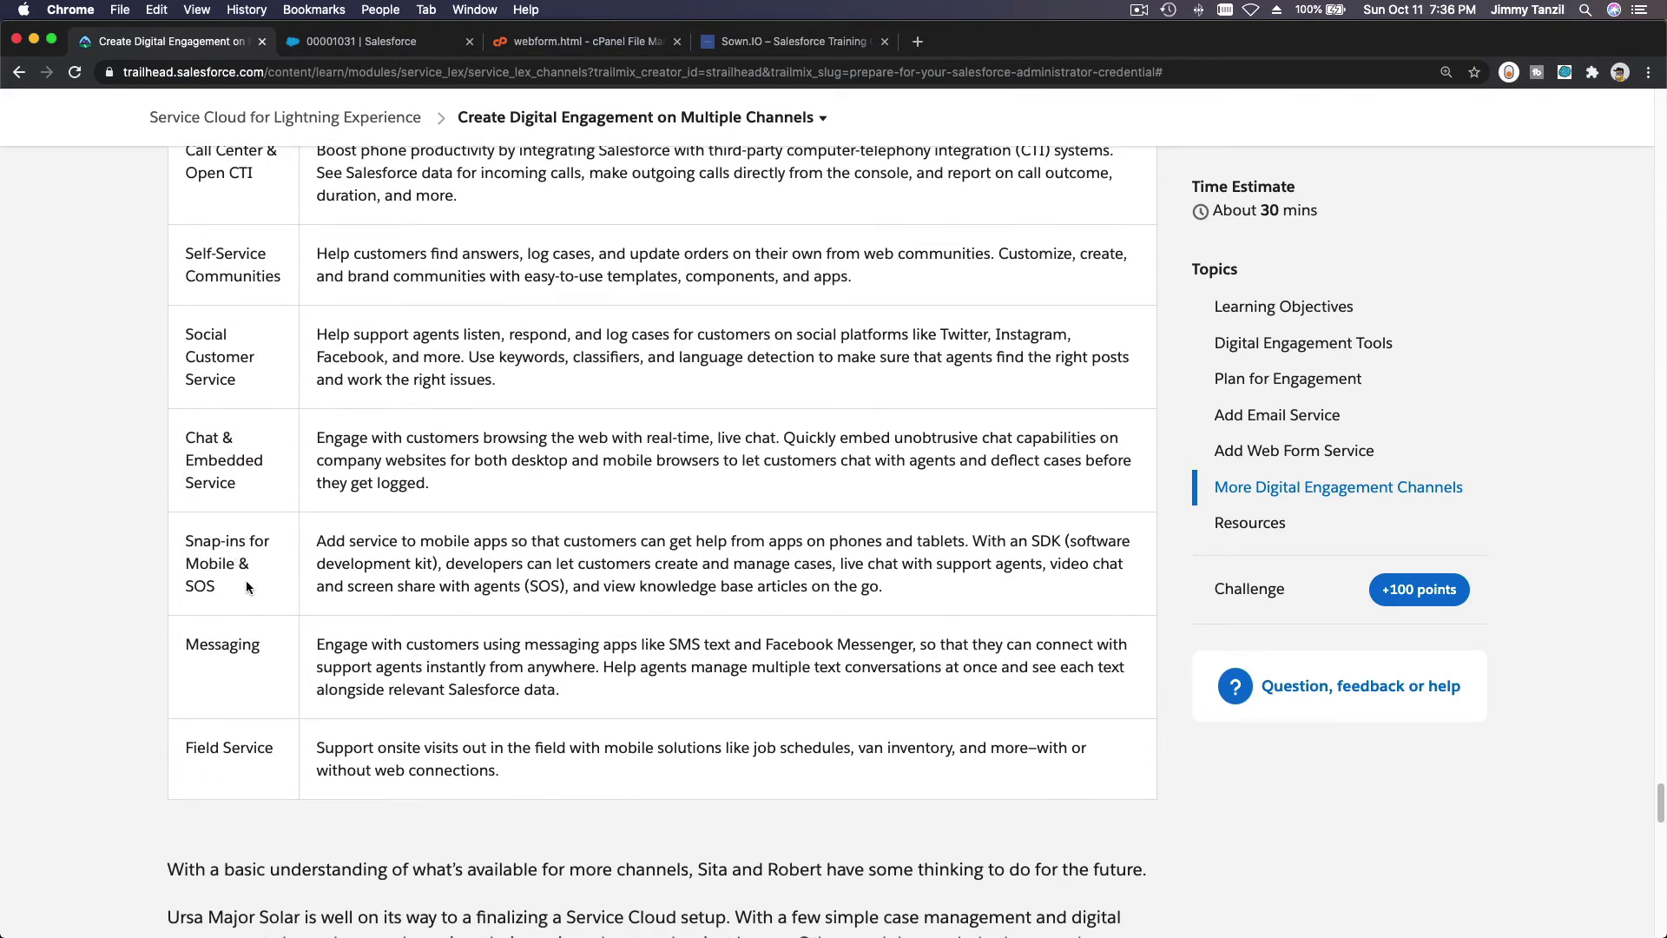
double_click(205, 635)
triple_click(829, 640)
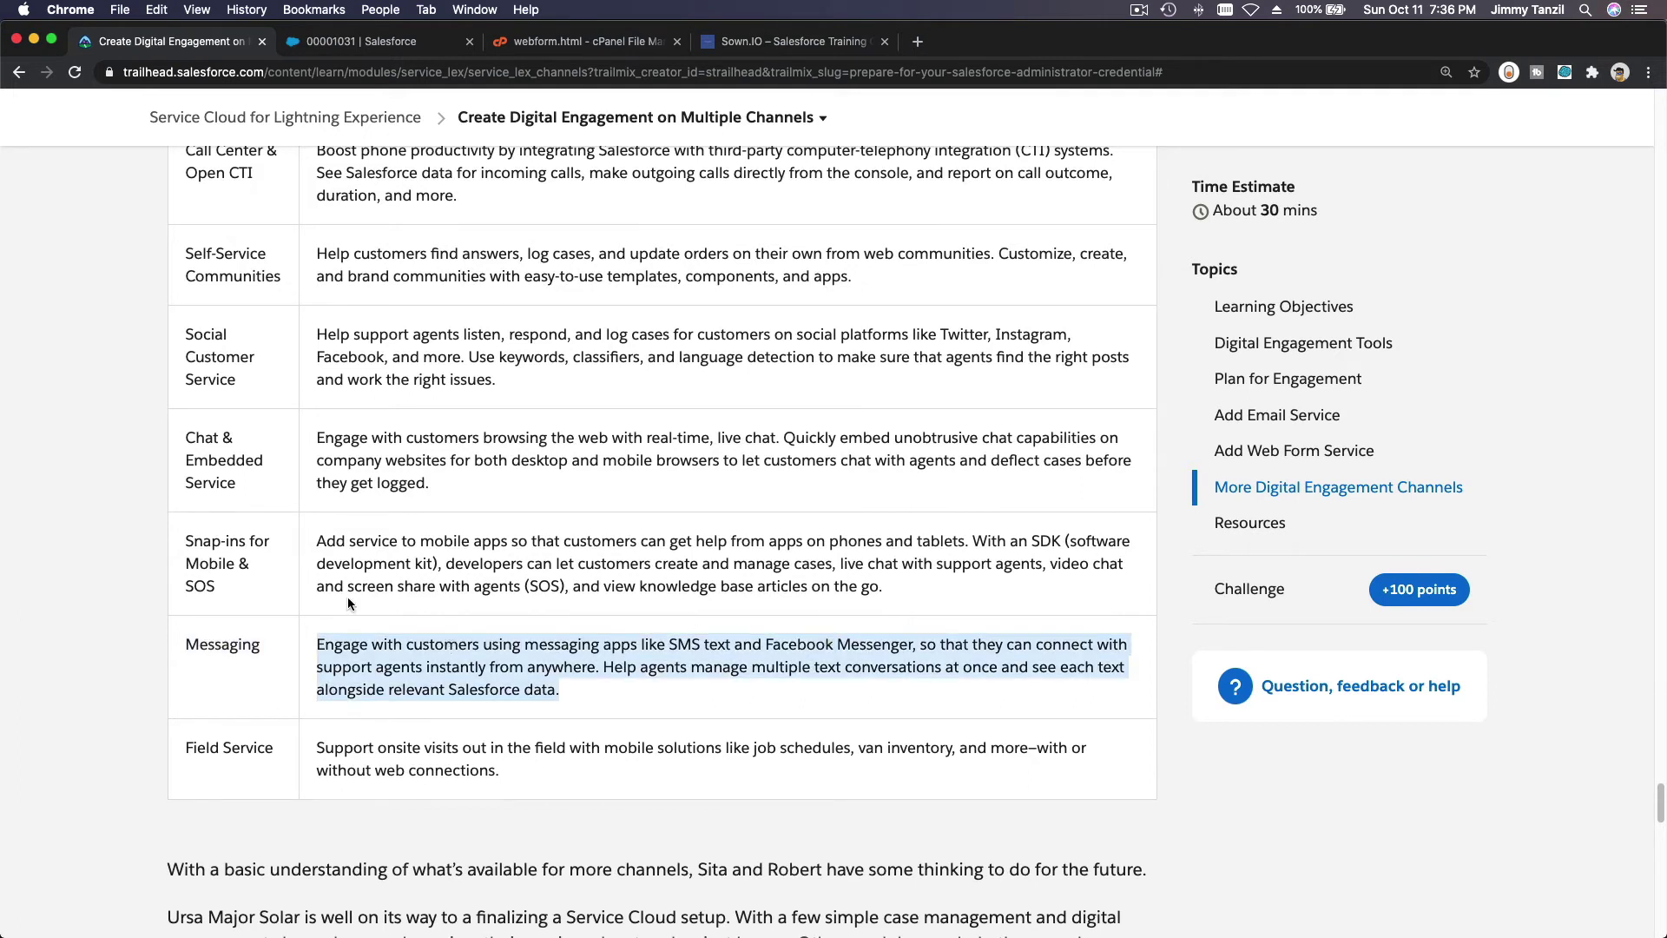
click(349, 684)
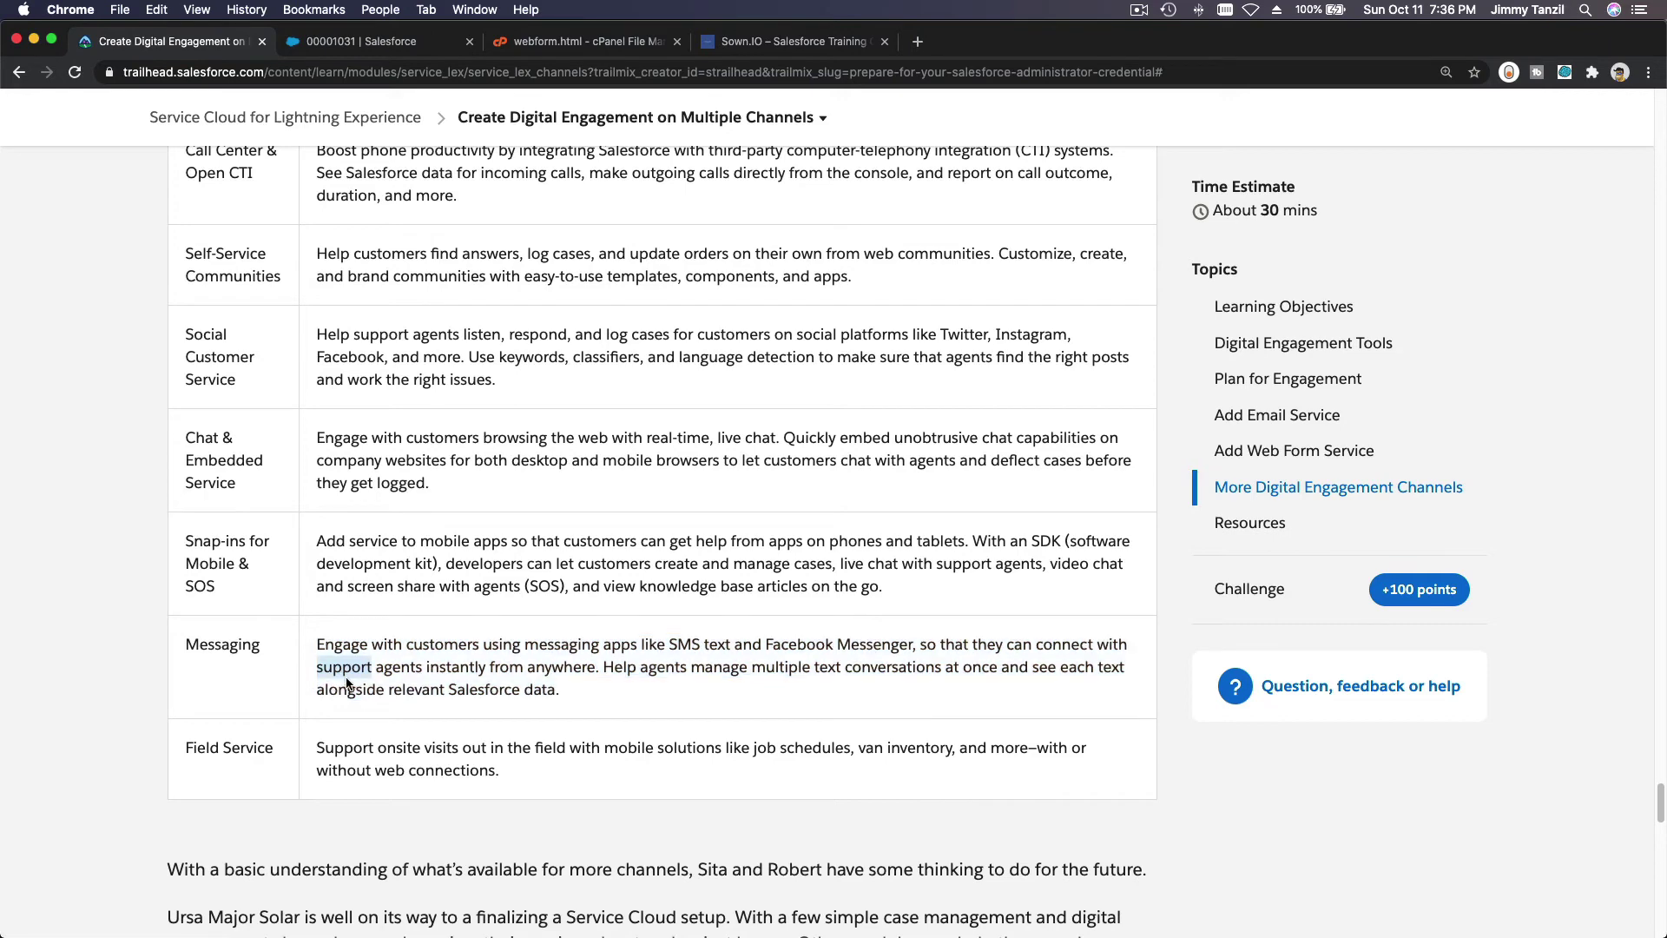
triple_click(245, 748)
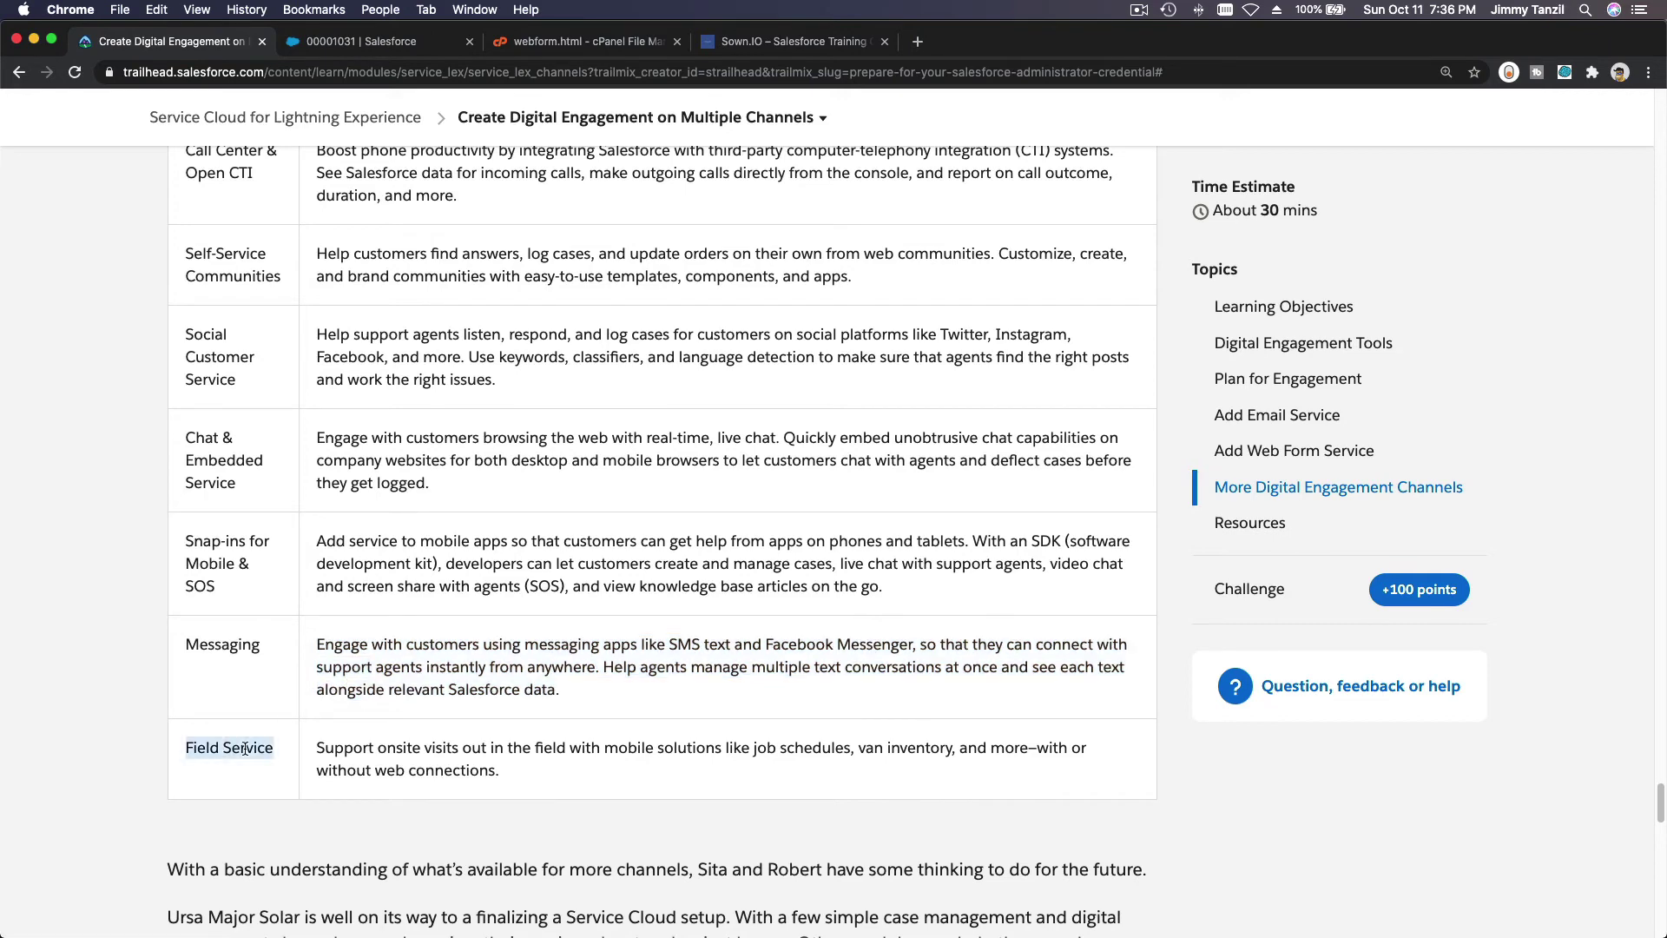
click(375, 789)
scroll(347, 521, up, 2)
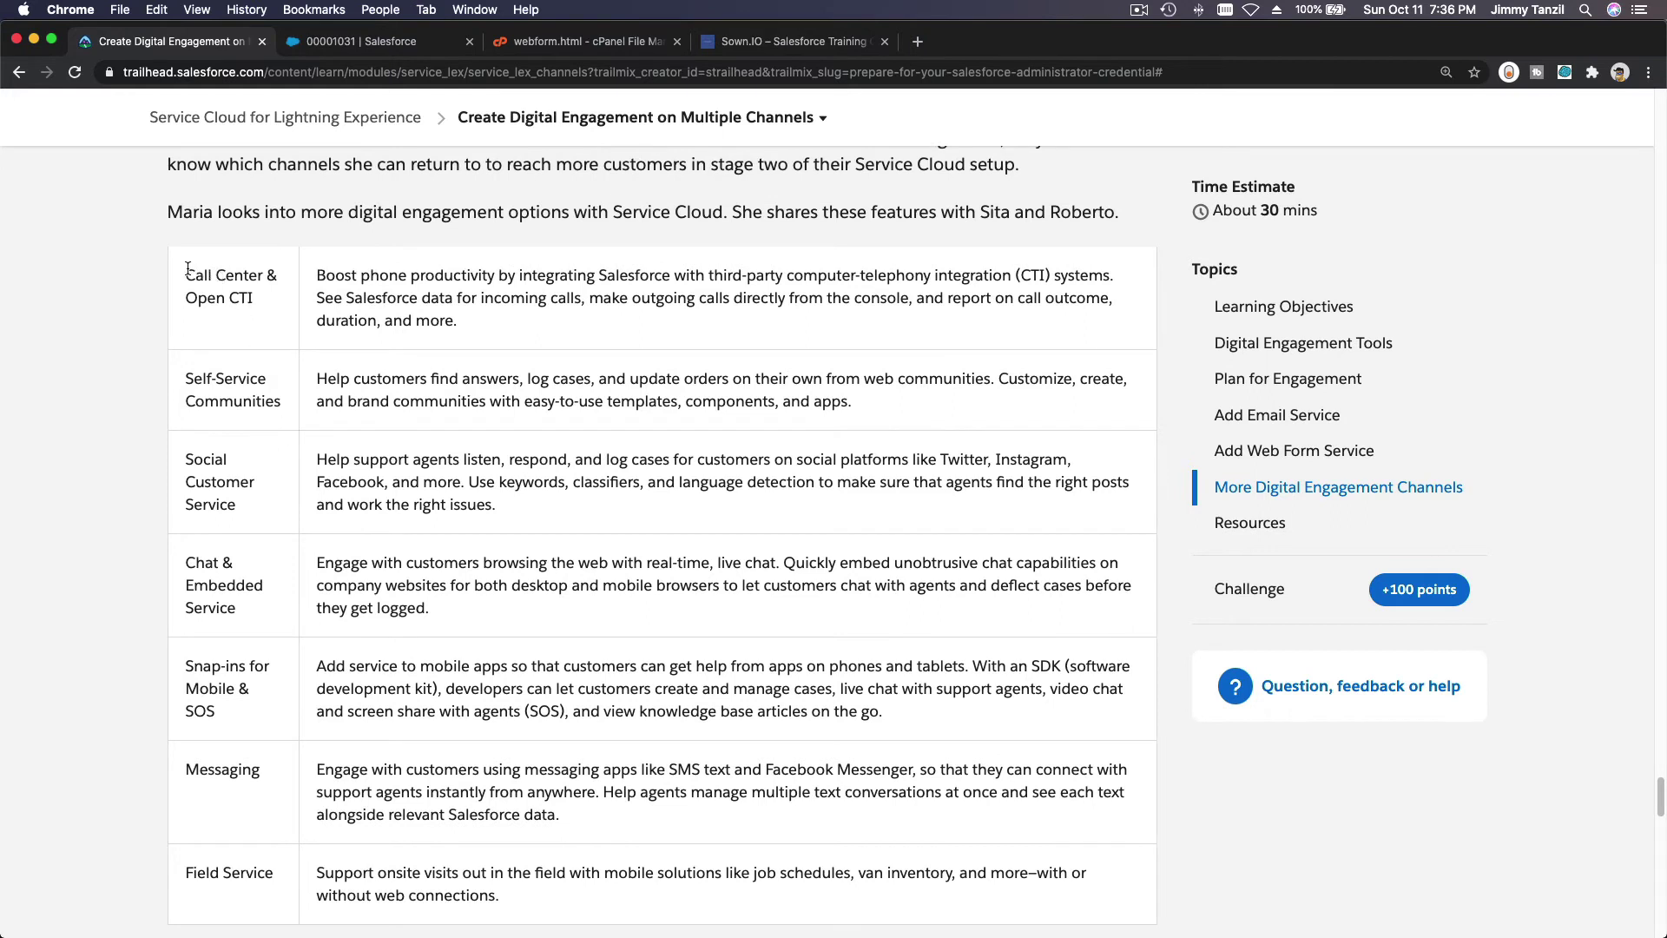
drag(187, 268, 533, 884)
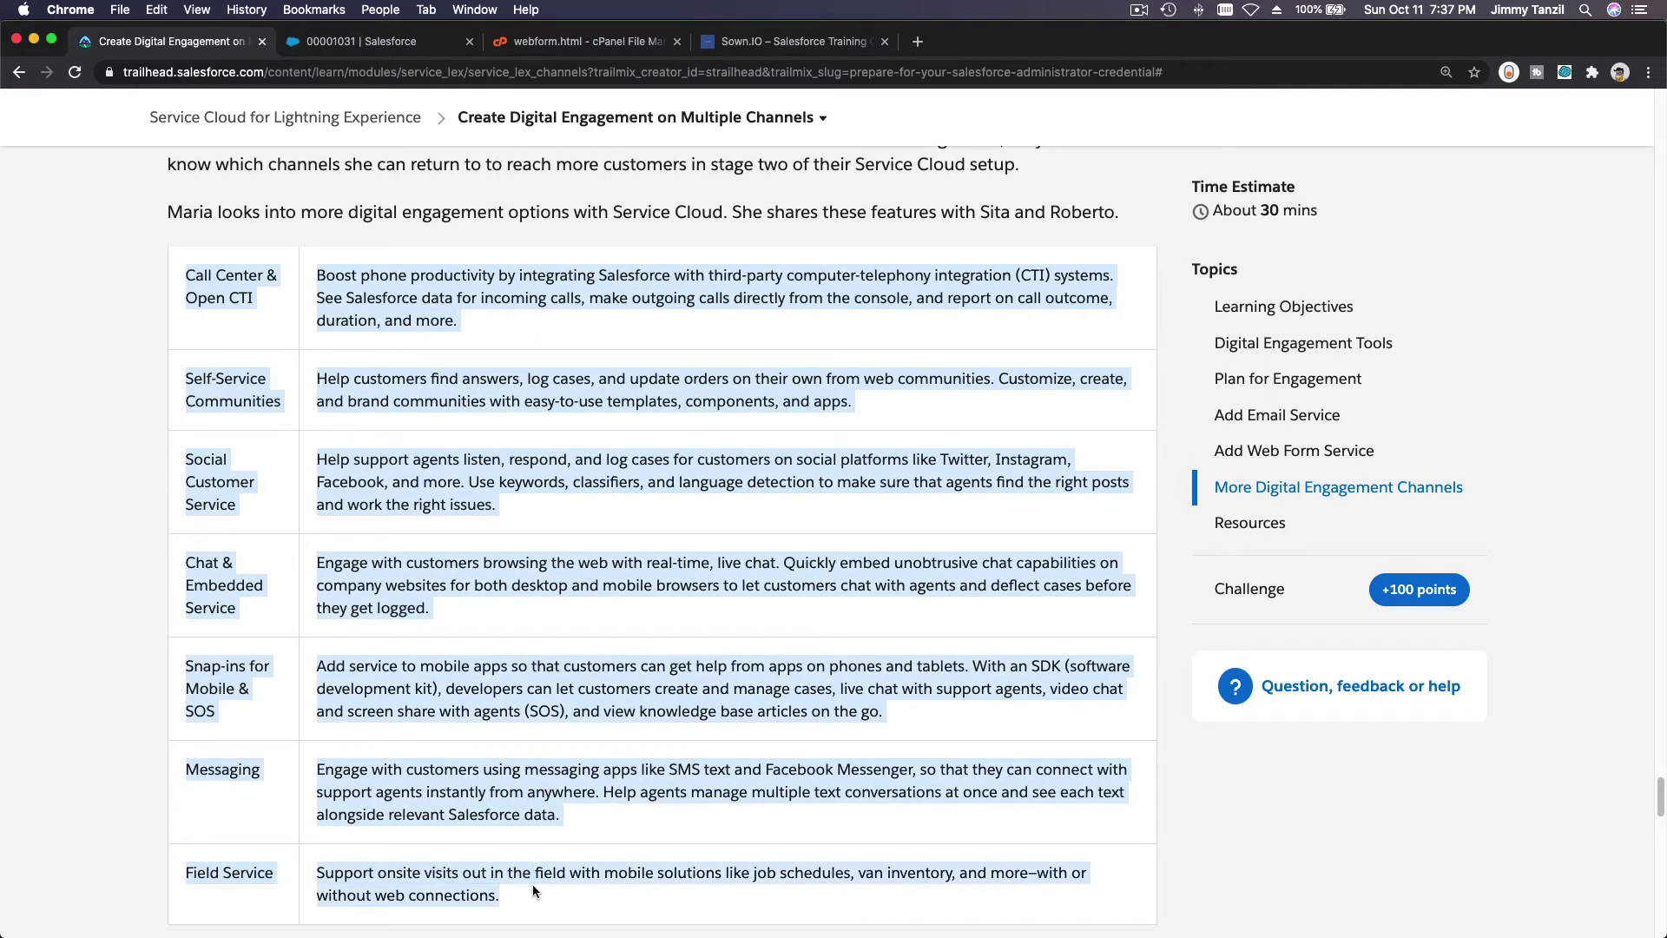
click(557, 553)
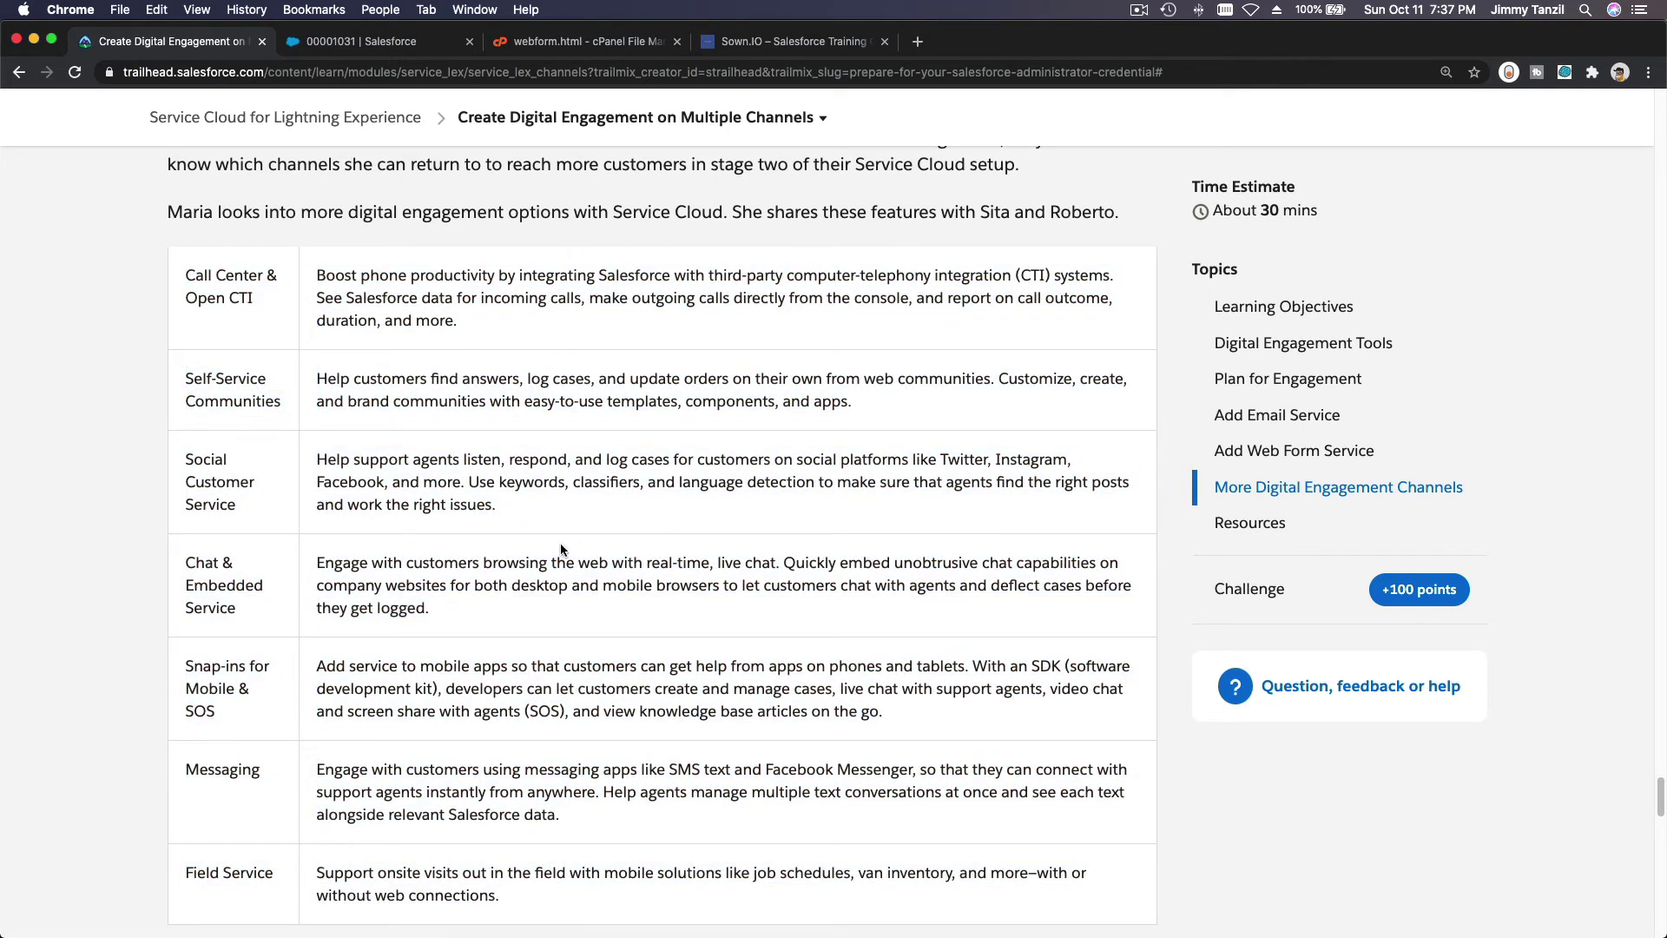
Answer the quiz: B for question 1, All of the above for question 2, self-service web forum for question 3.
scroll(651, 611, down, 6)
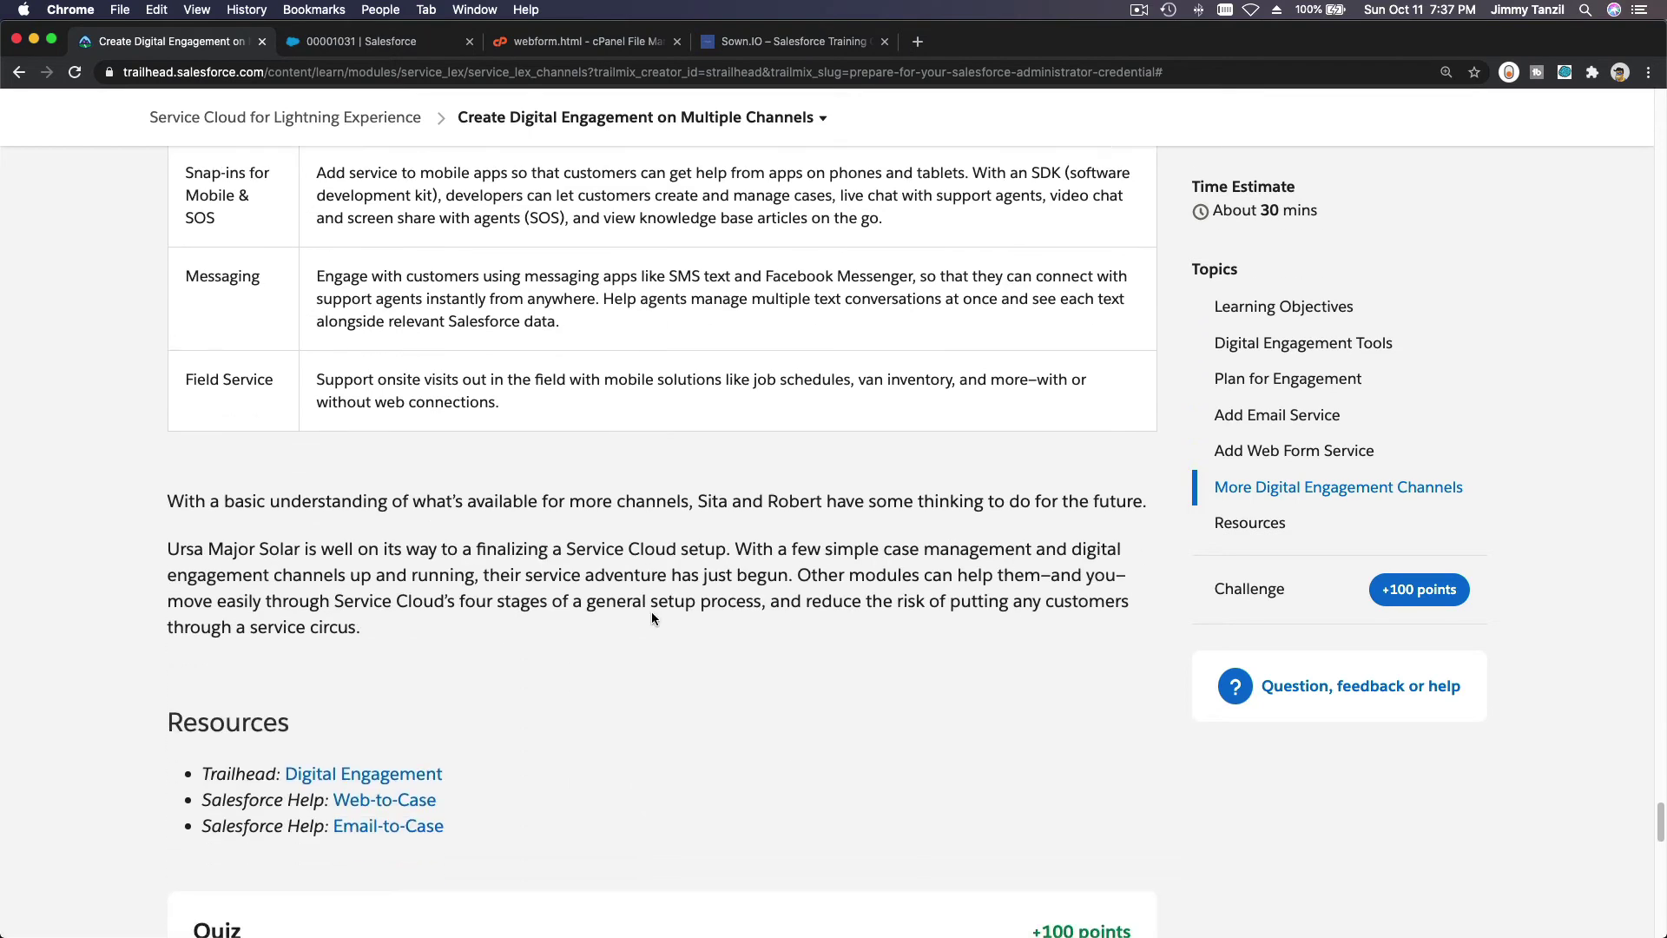
scroll(652, 614, down, 8)
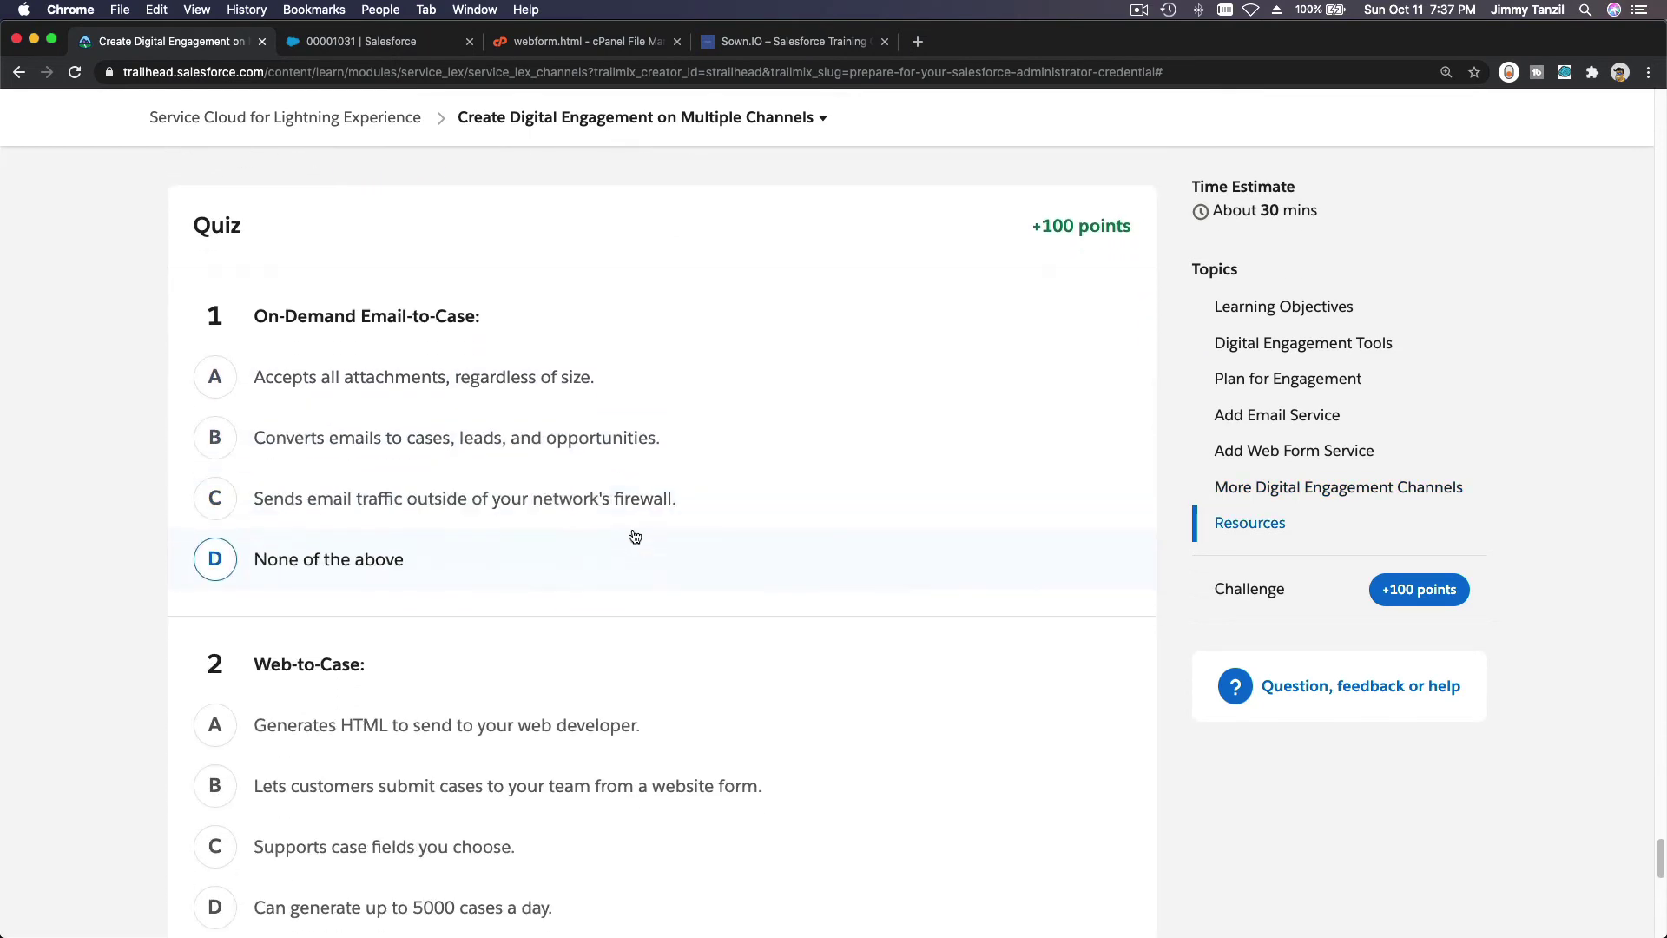
scroll(634, 537, down, 1)
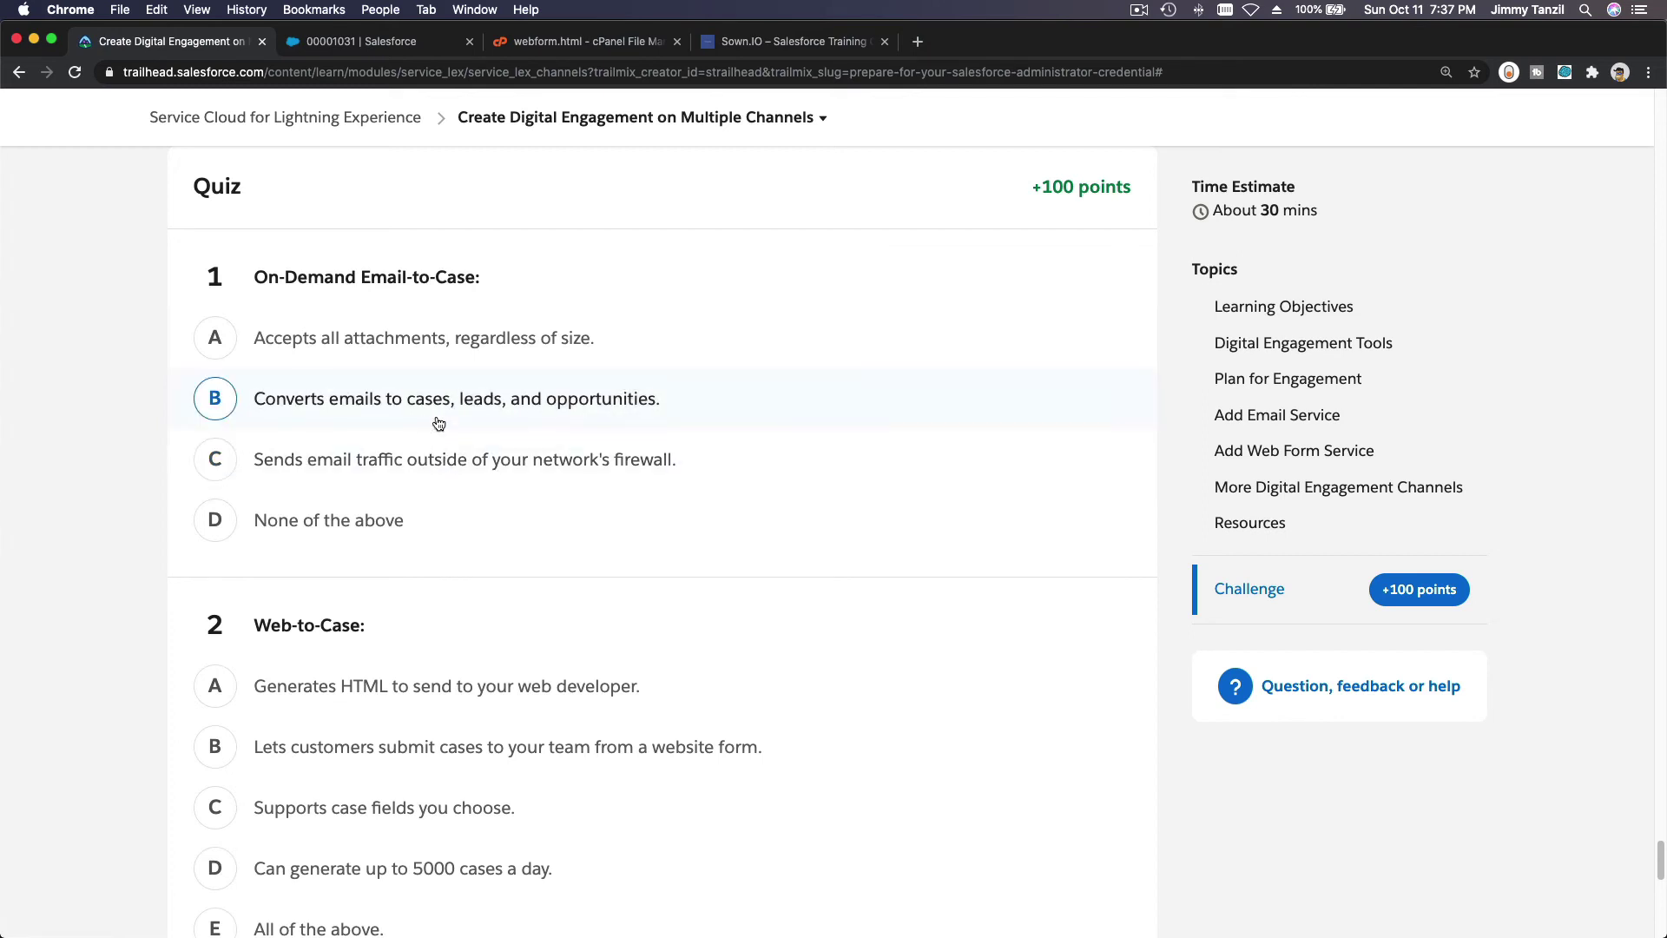
click(438, 423)
scroll(438, 422, down, 4)
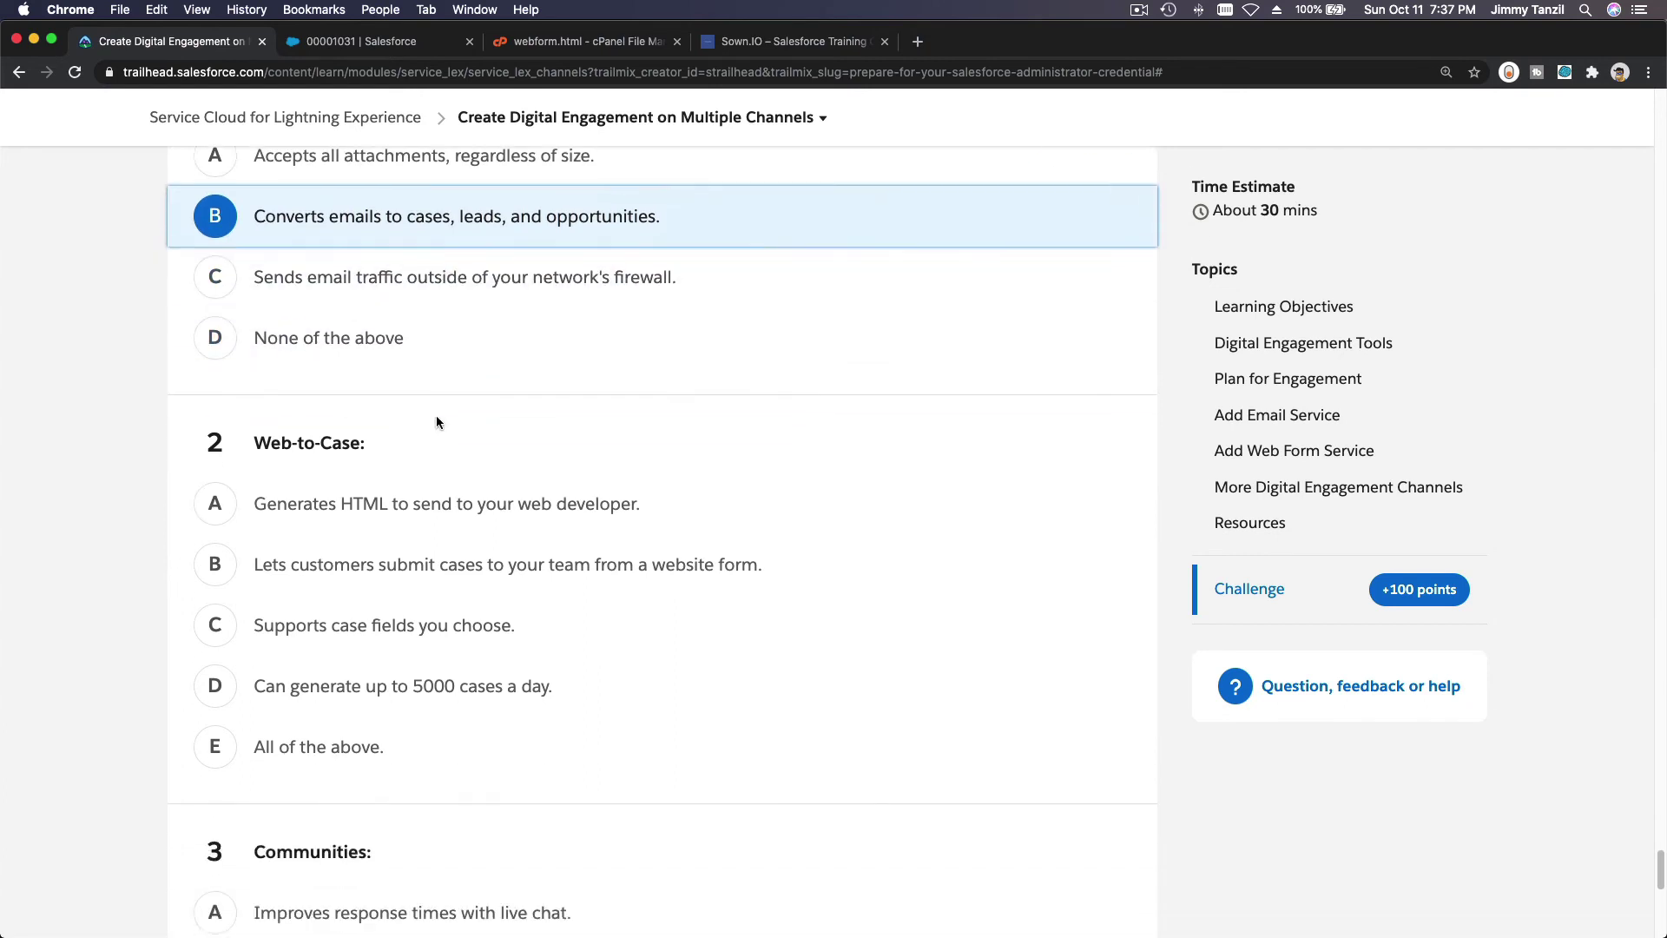
scroll(355, 382, down, 1)
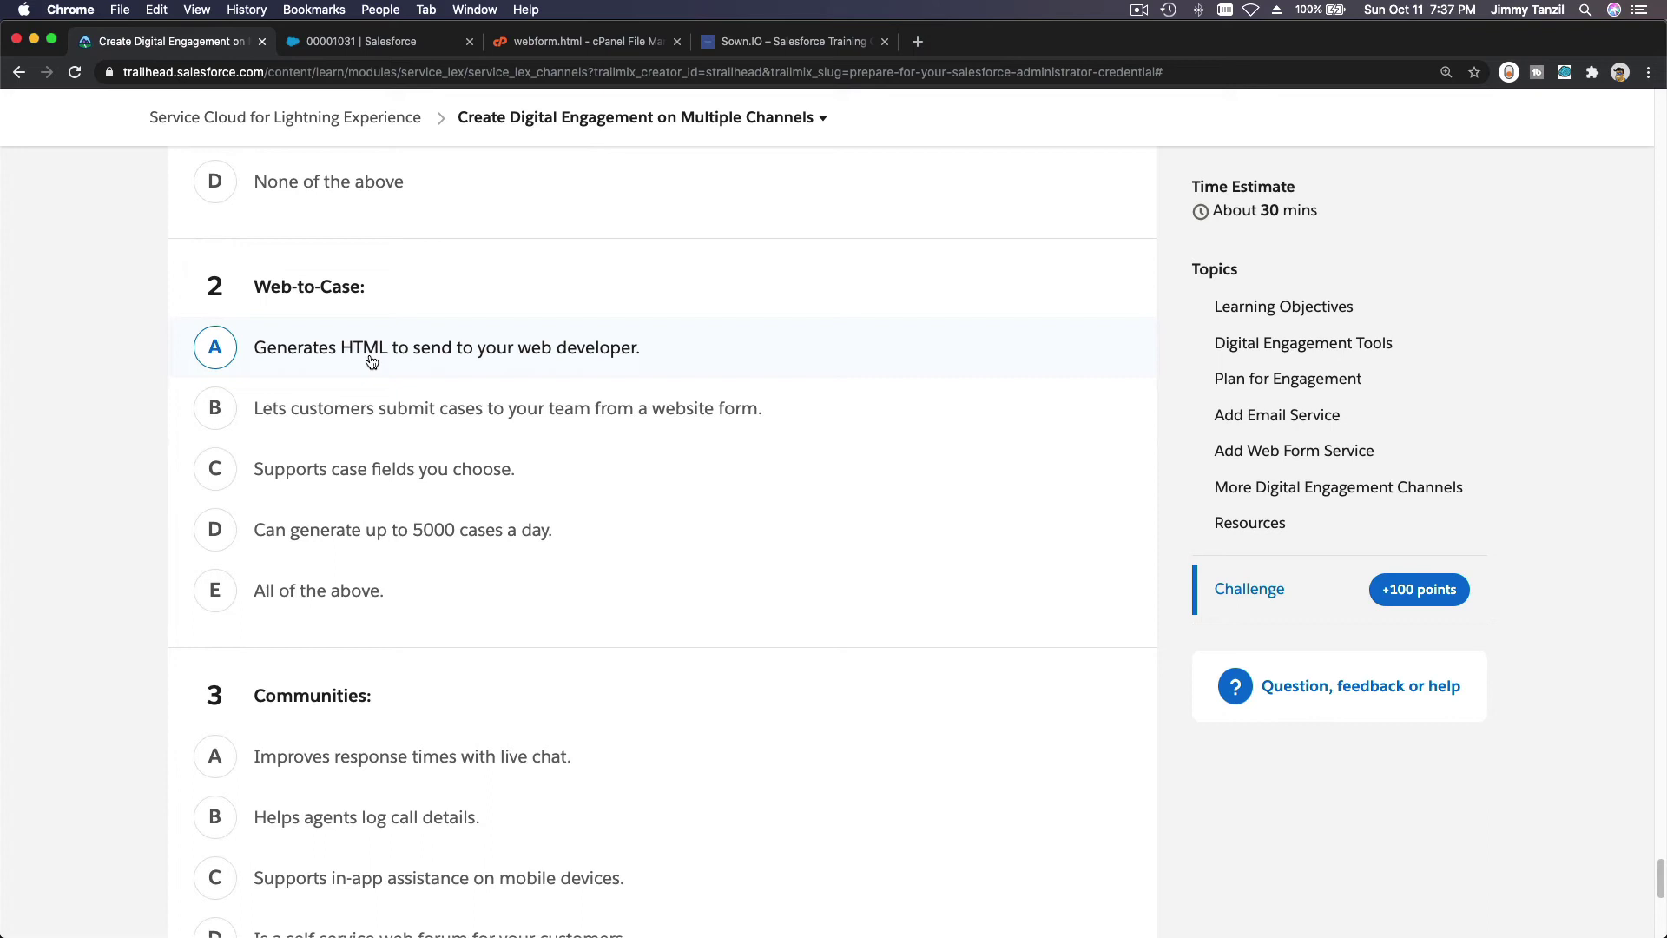
click(370, 361)
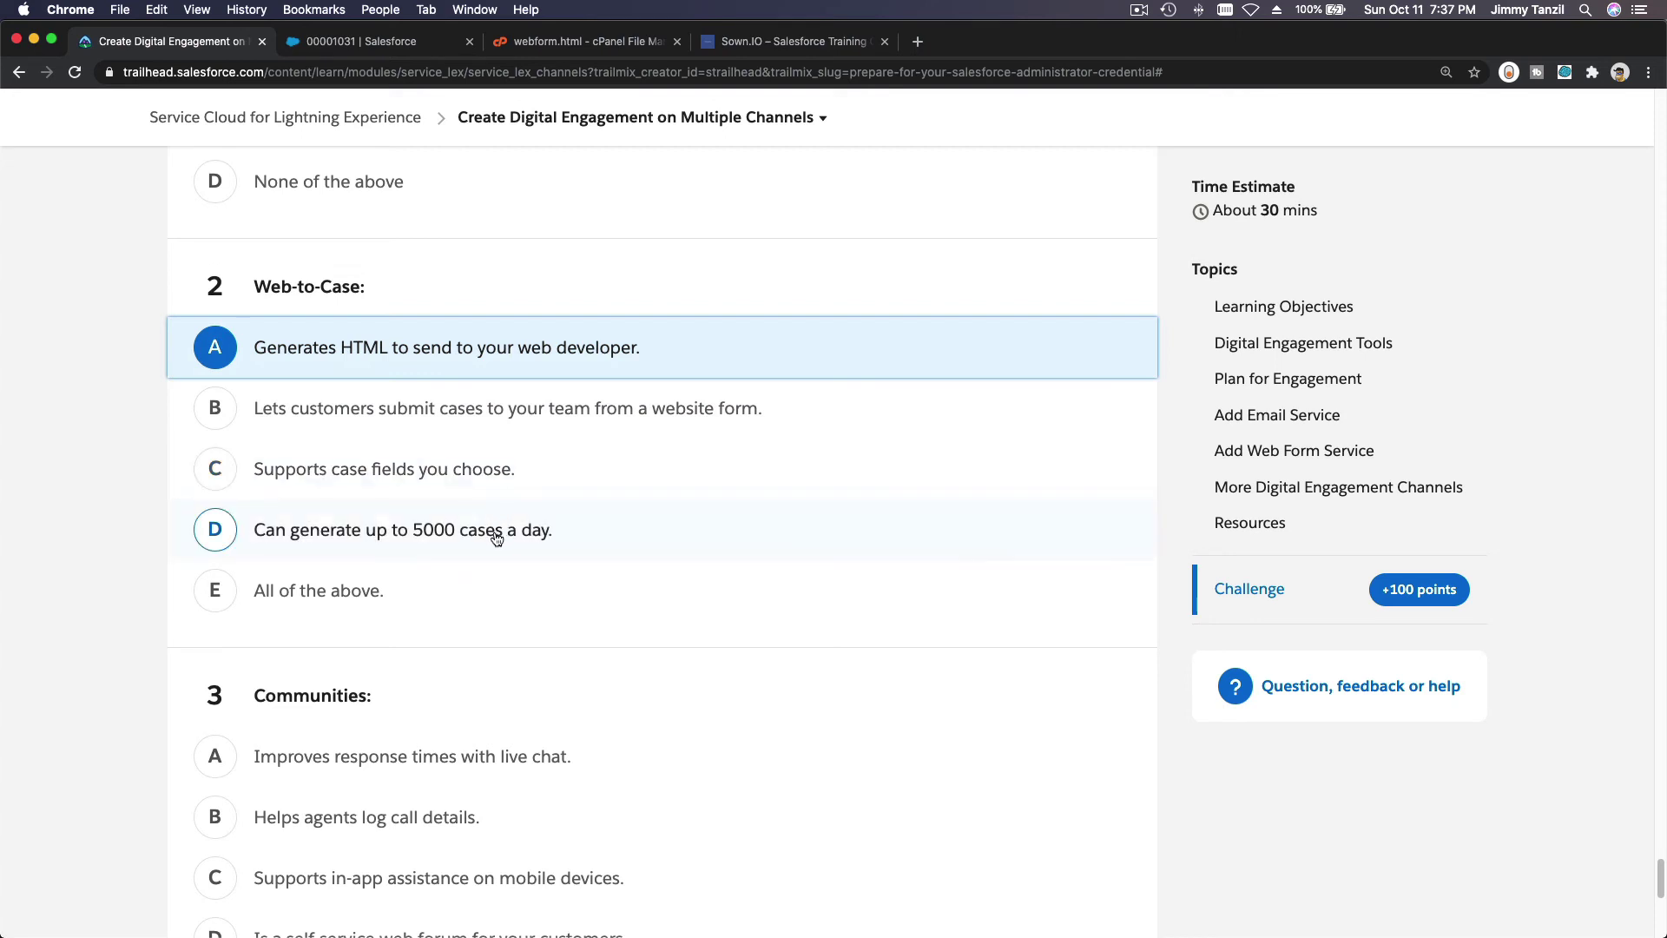
click(350, 606)
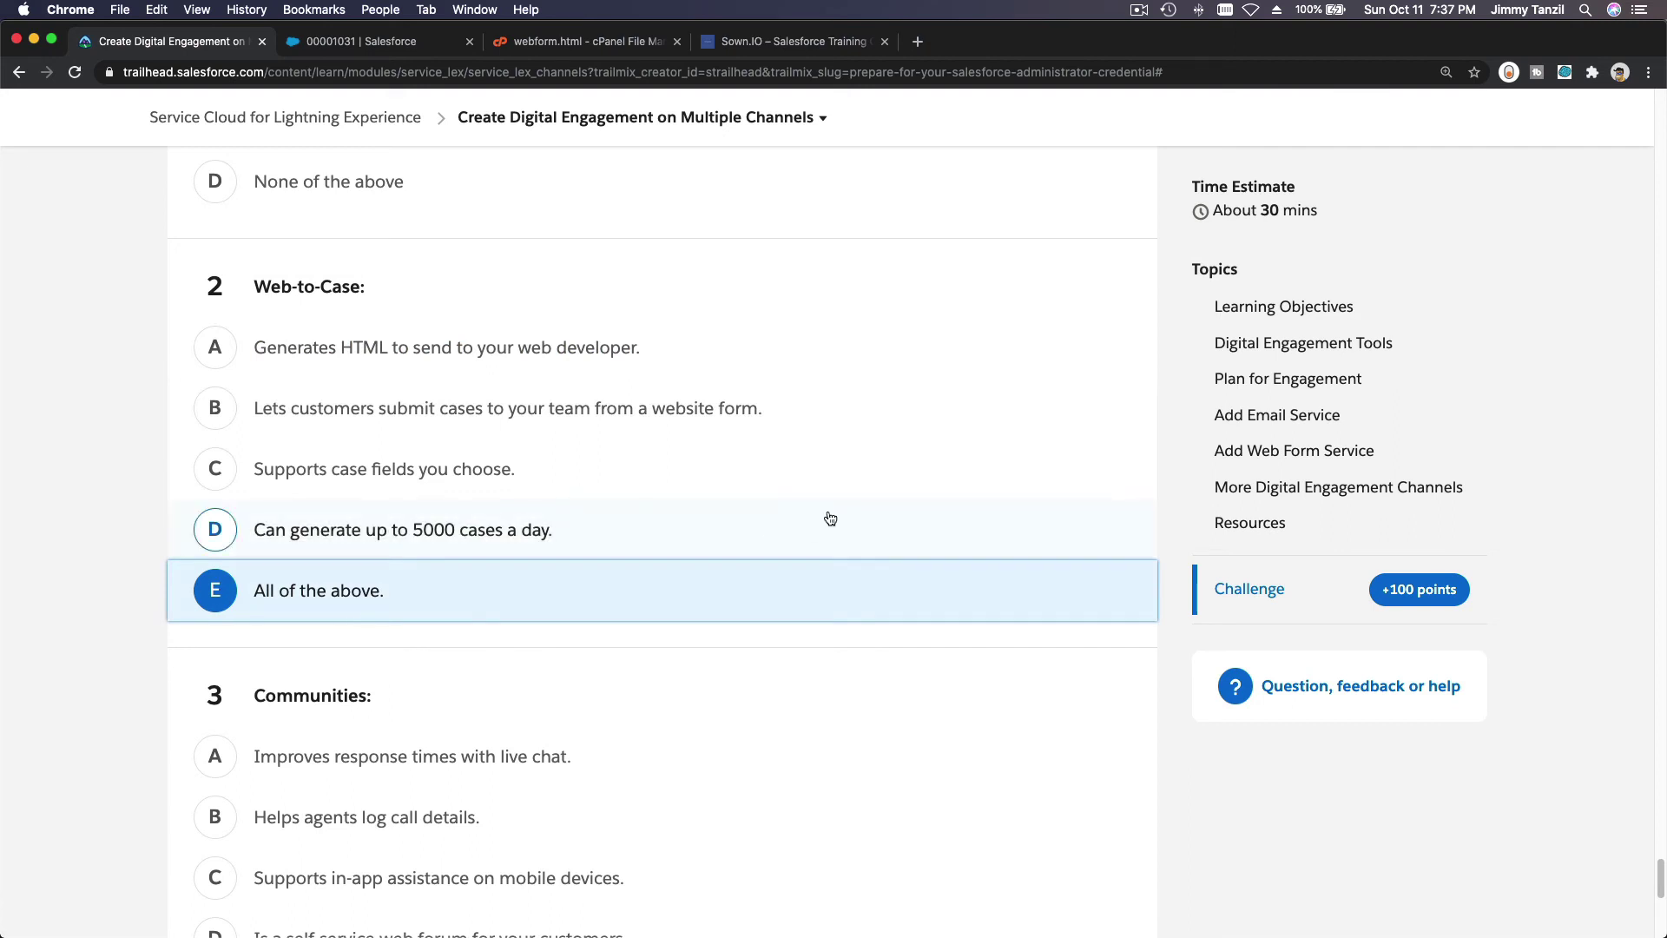
scroll(829, 516, down, 5)
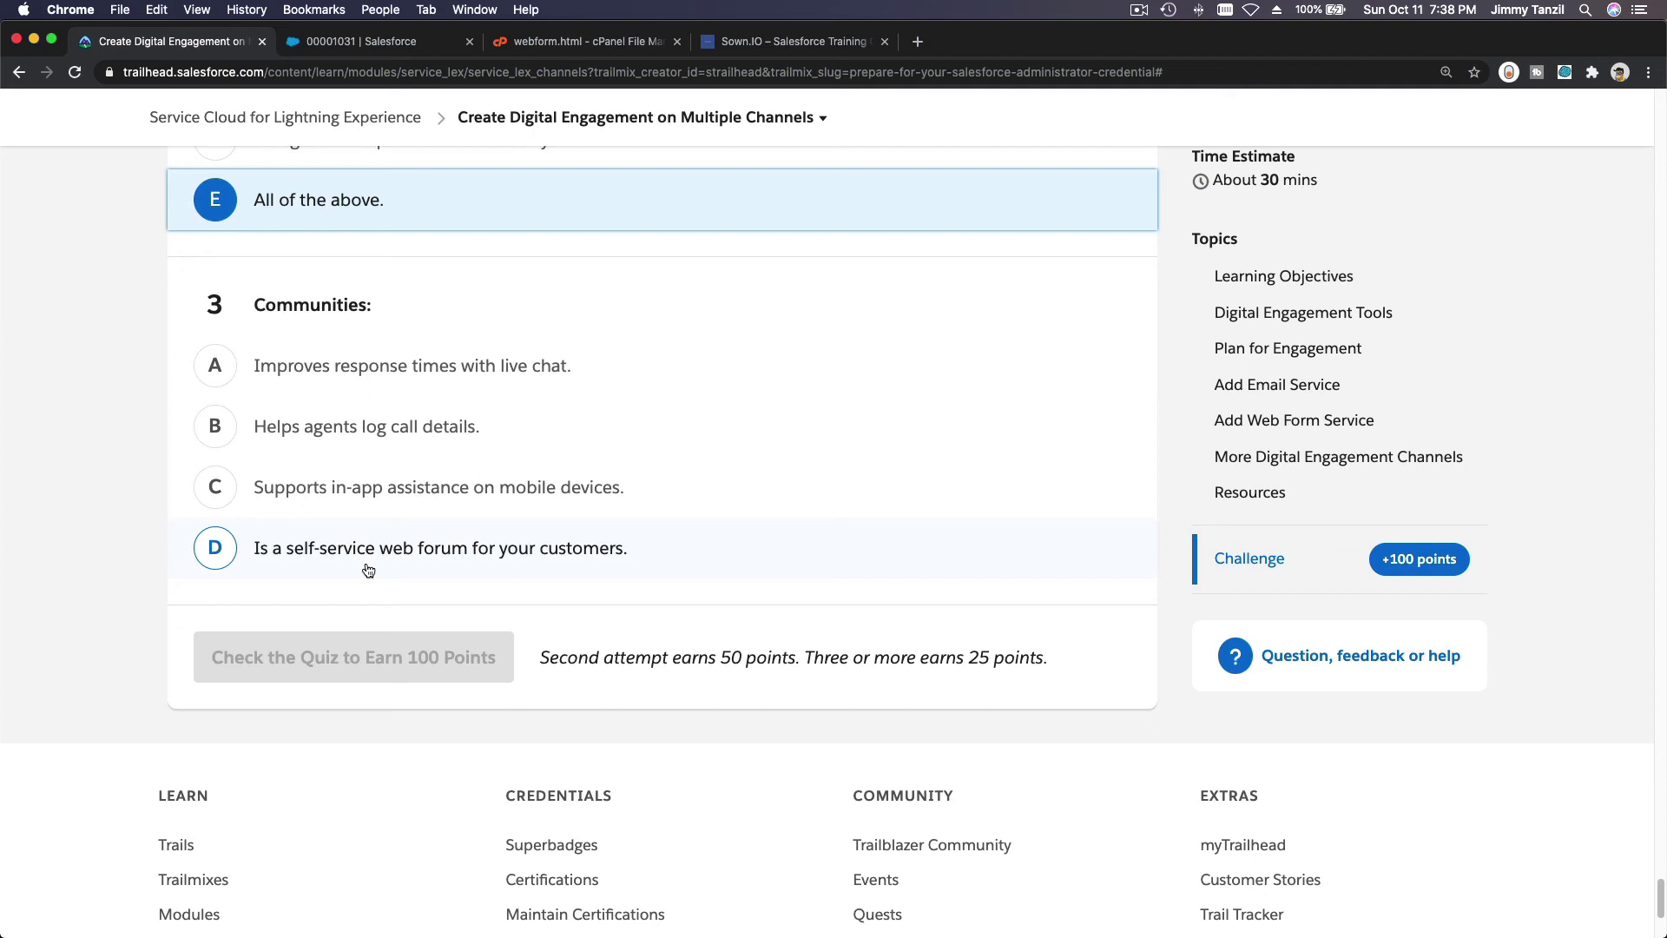
click(368, 571)
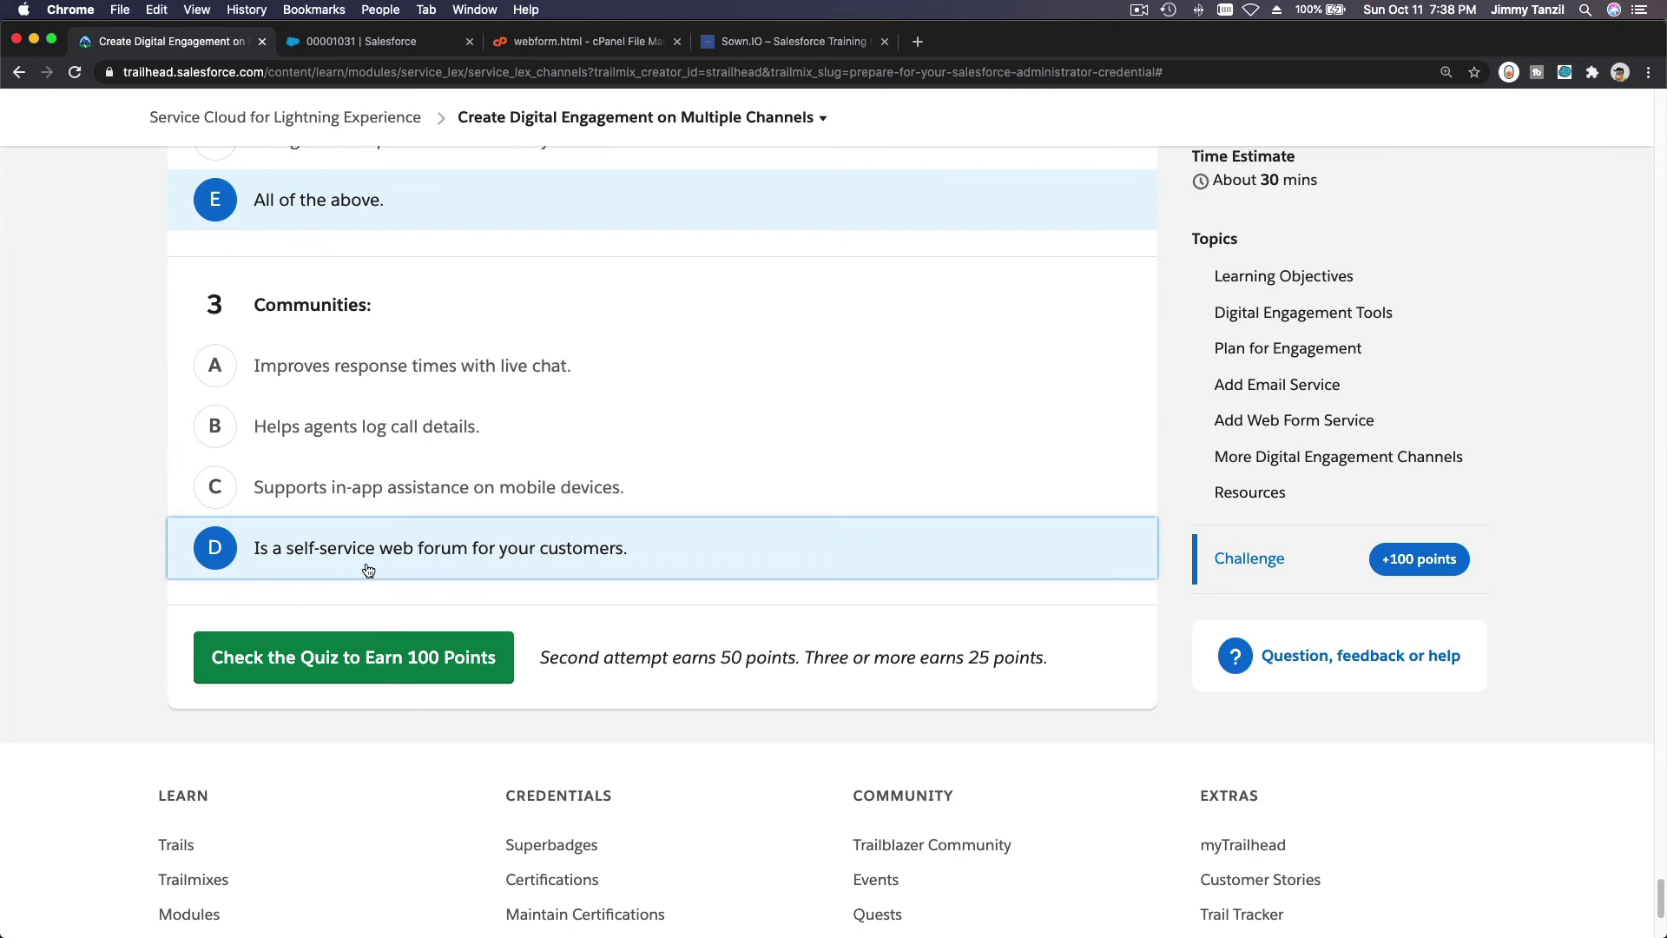
Check the quiz, change question 1's answer to C, and recheck it to earn 50 points.
click(364, 657)
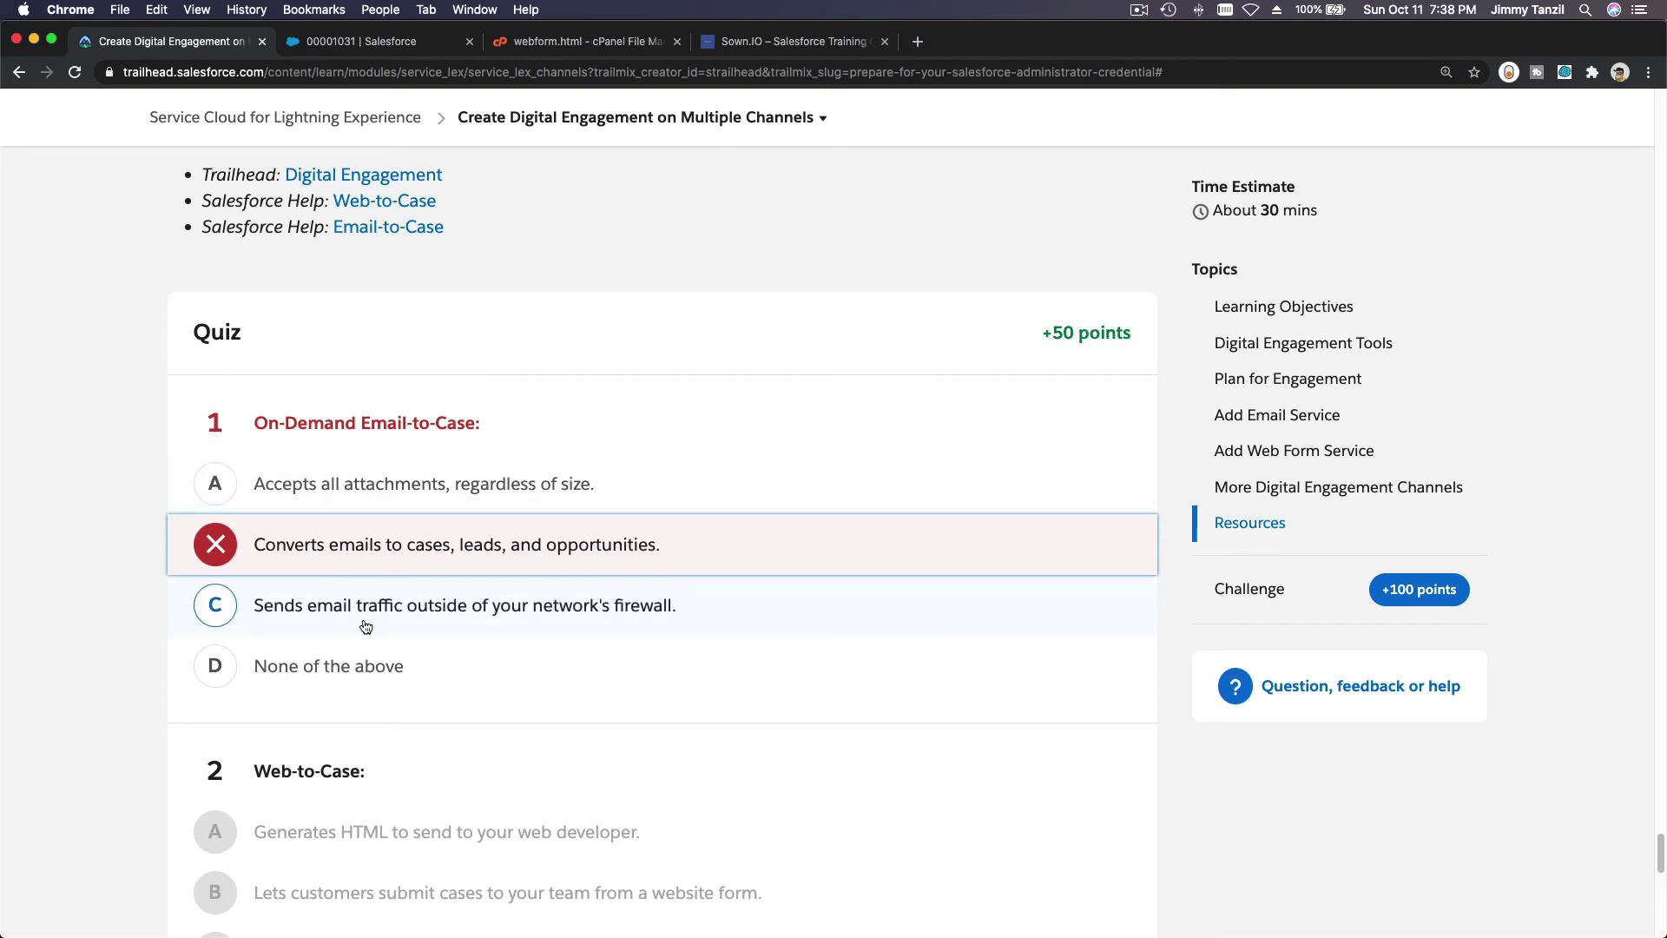
click(572, 628)
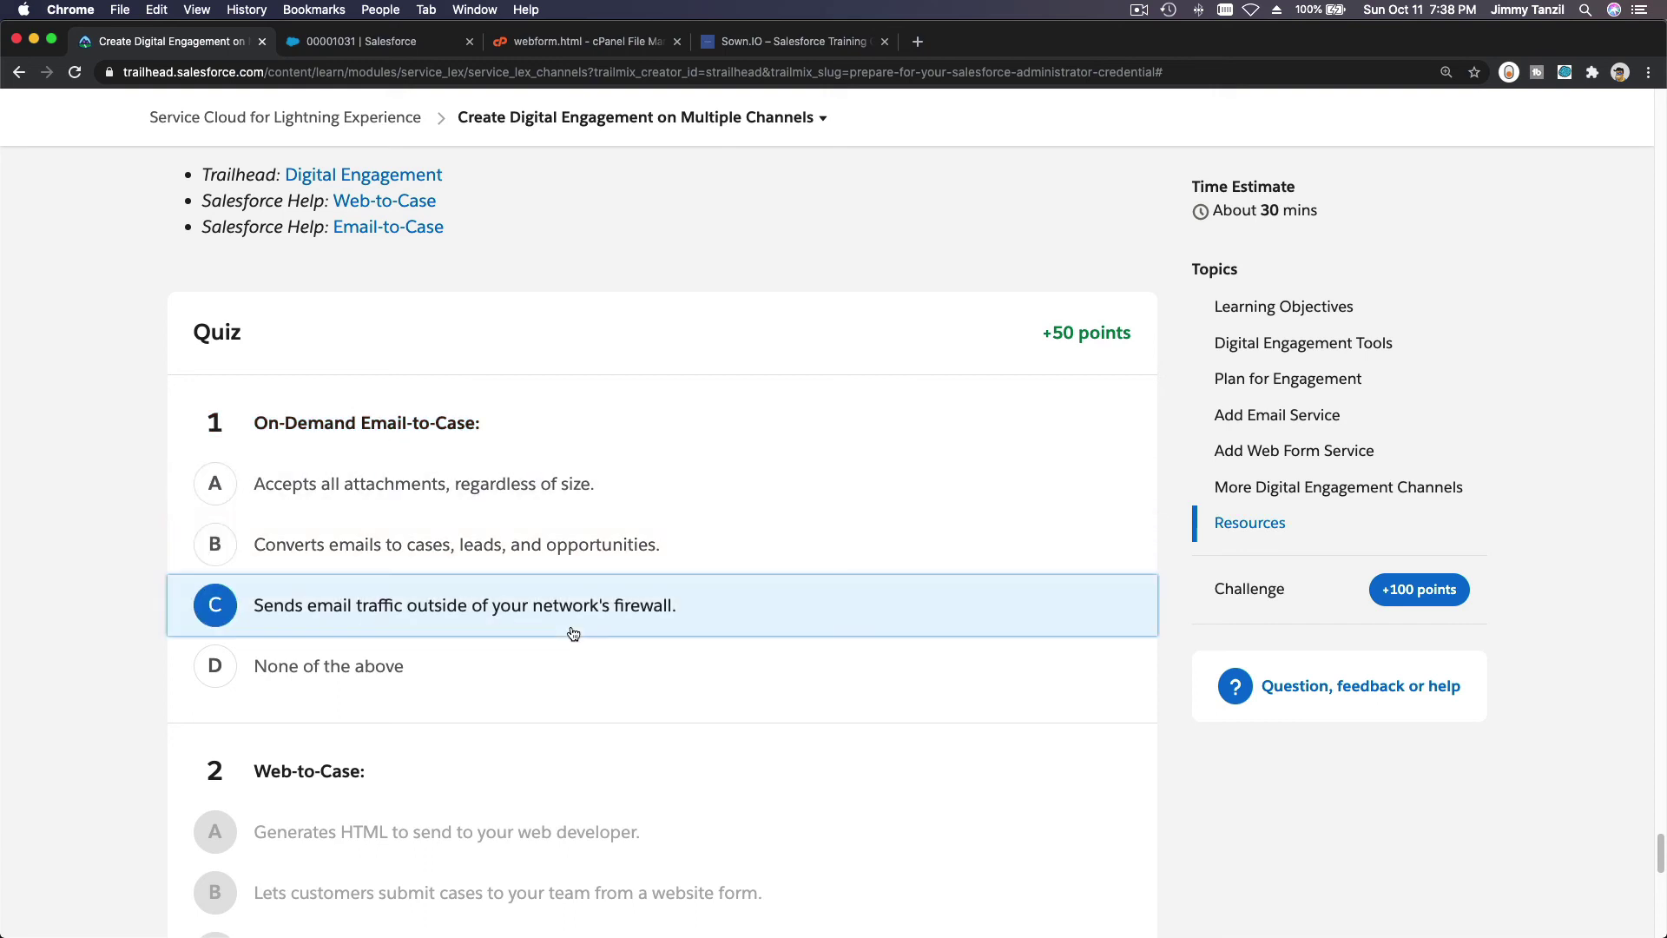
scroll(573, 632, down, 1)
scroll(573, 633, down, 9)
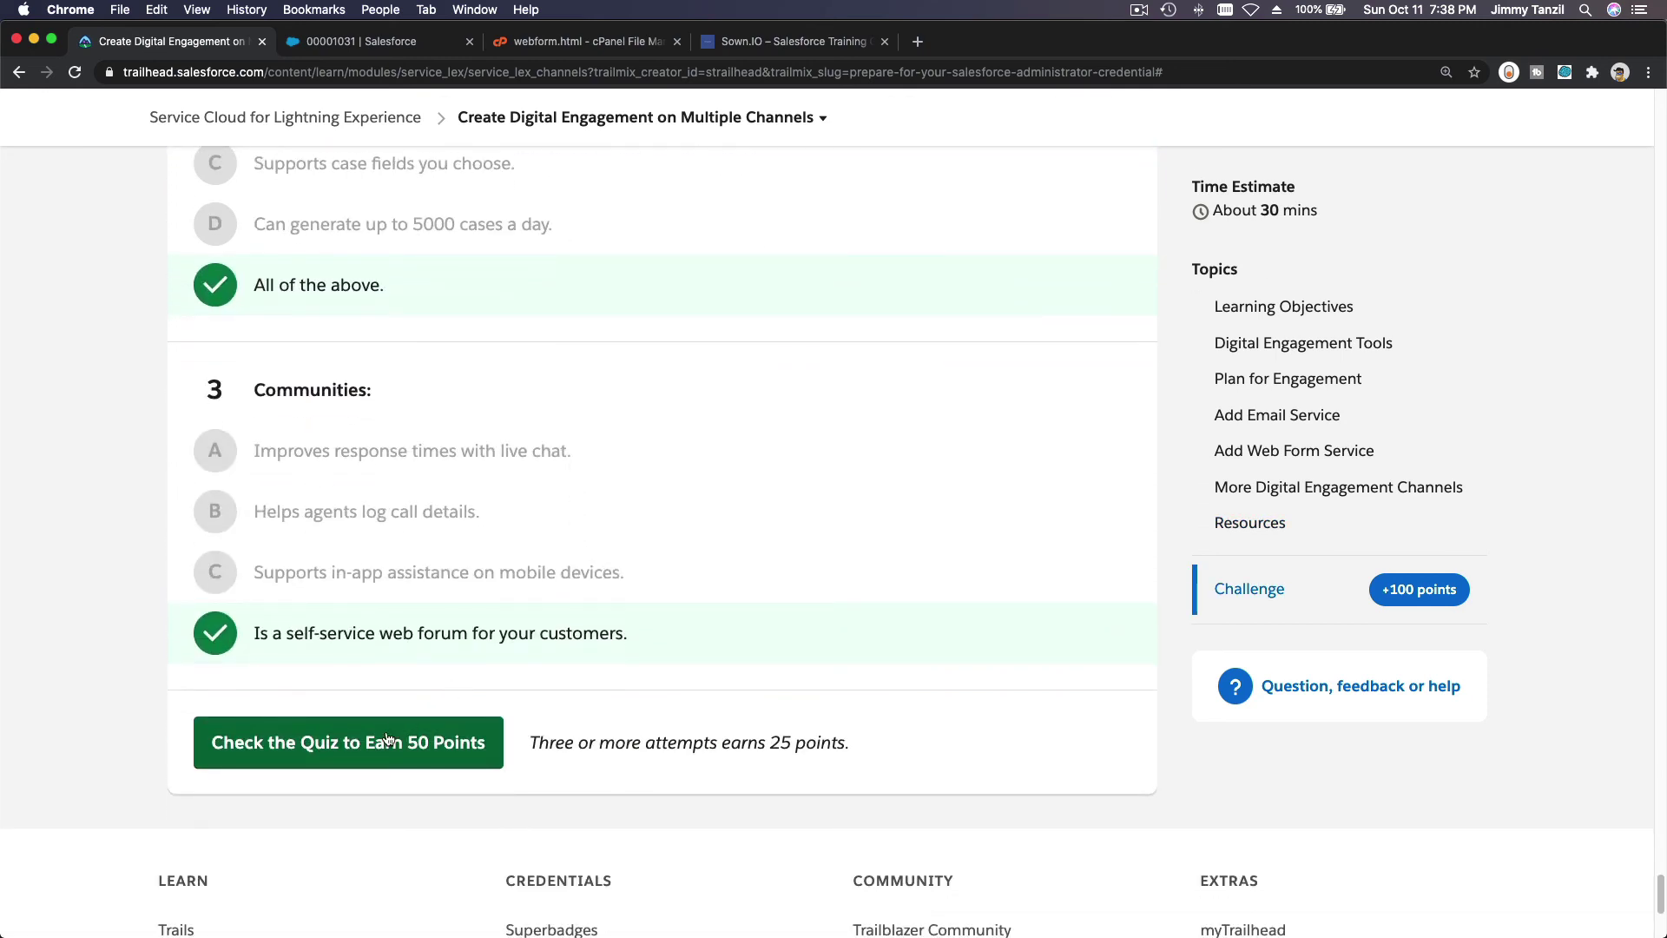
click(388, 740)
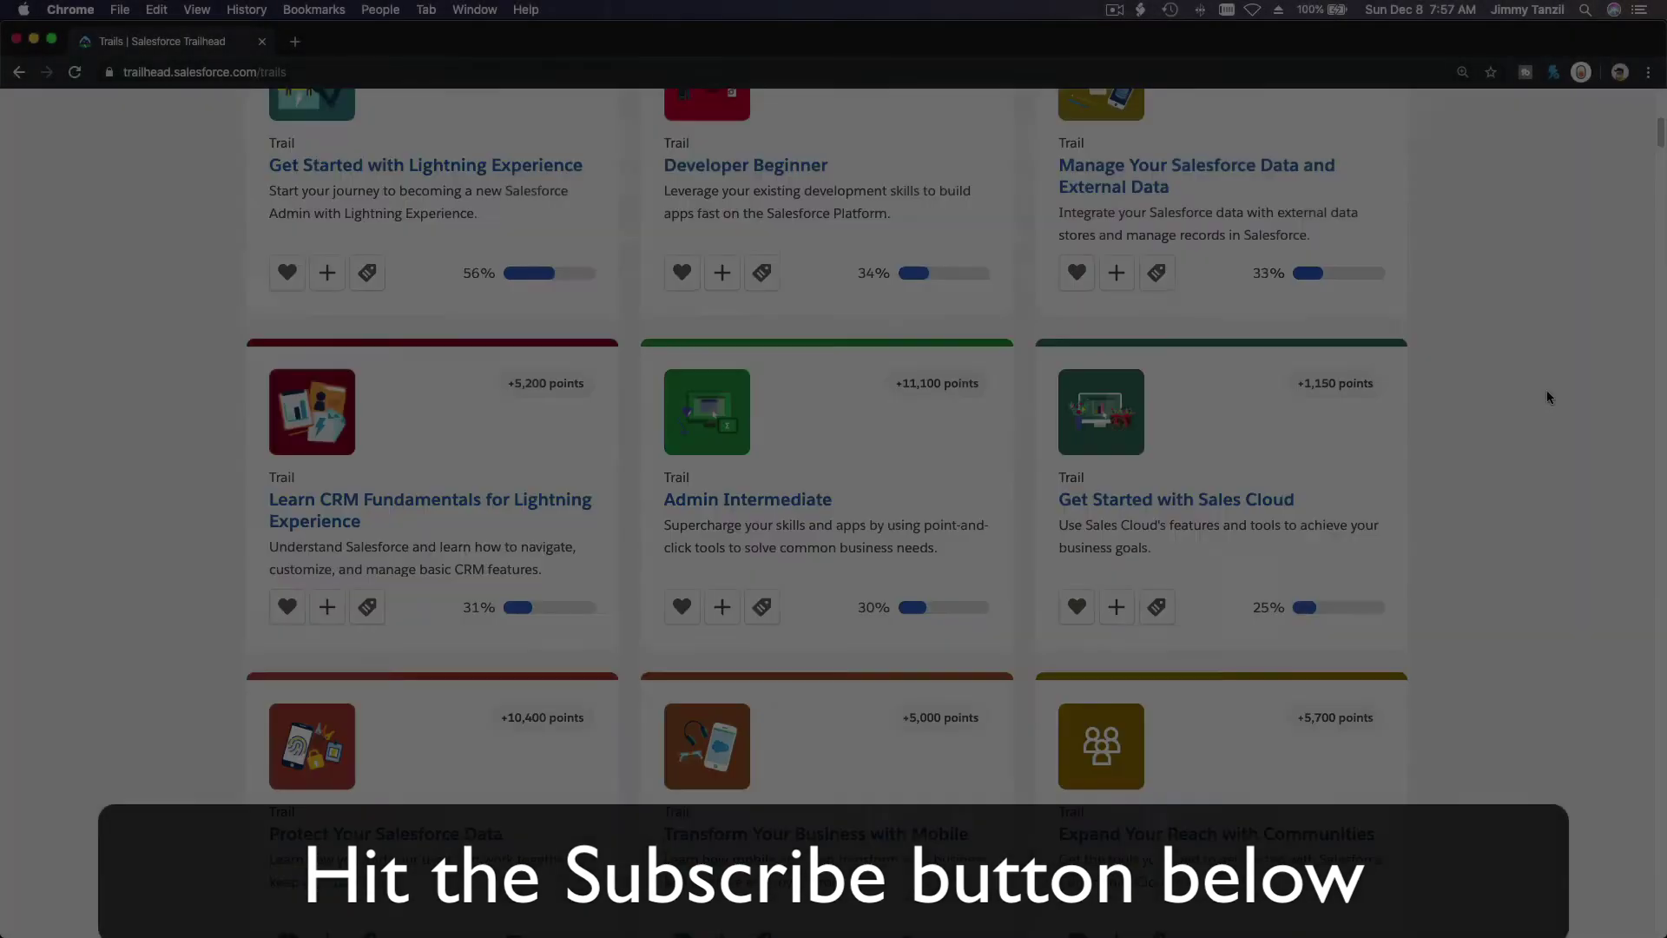
scroll(1548, 397, down, 20)
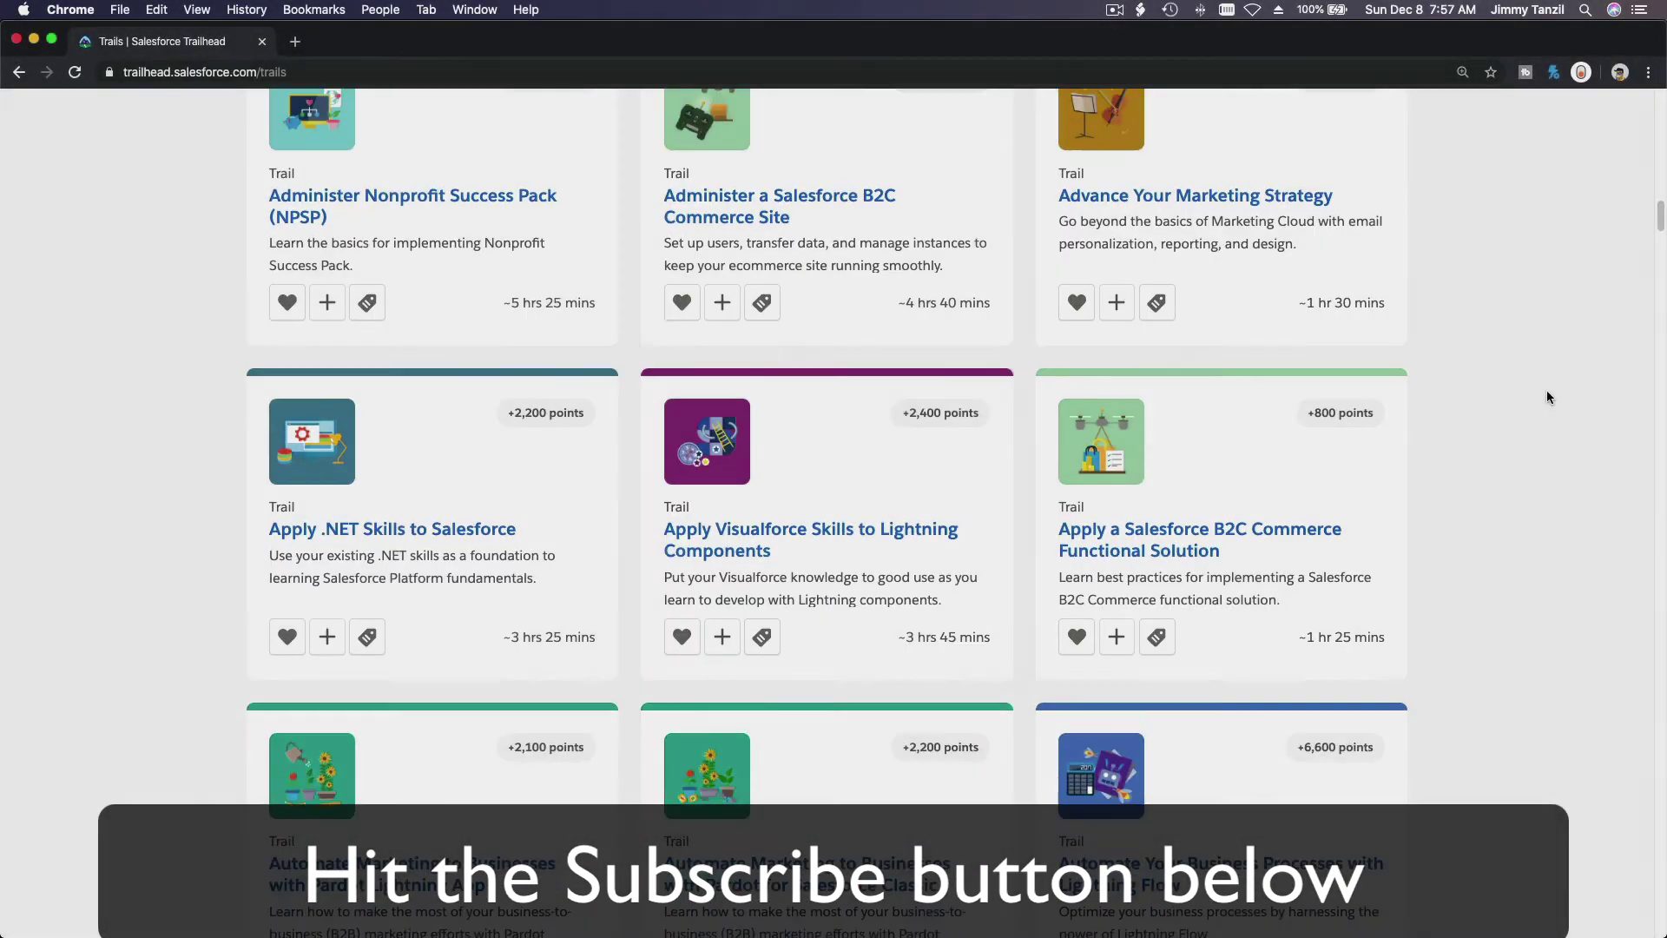
scroll(1548, 397, down, 15)
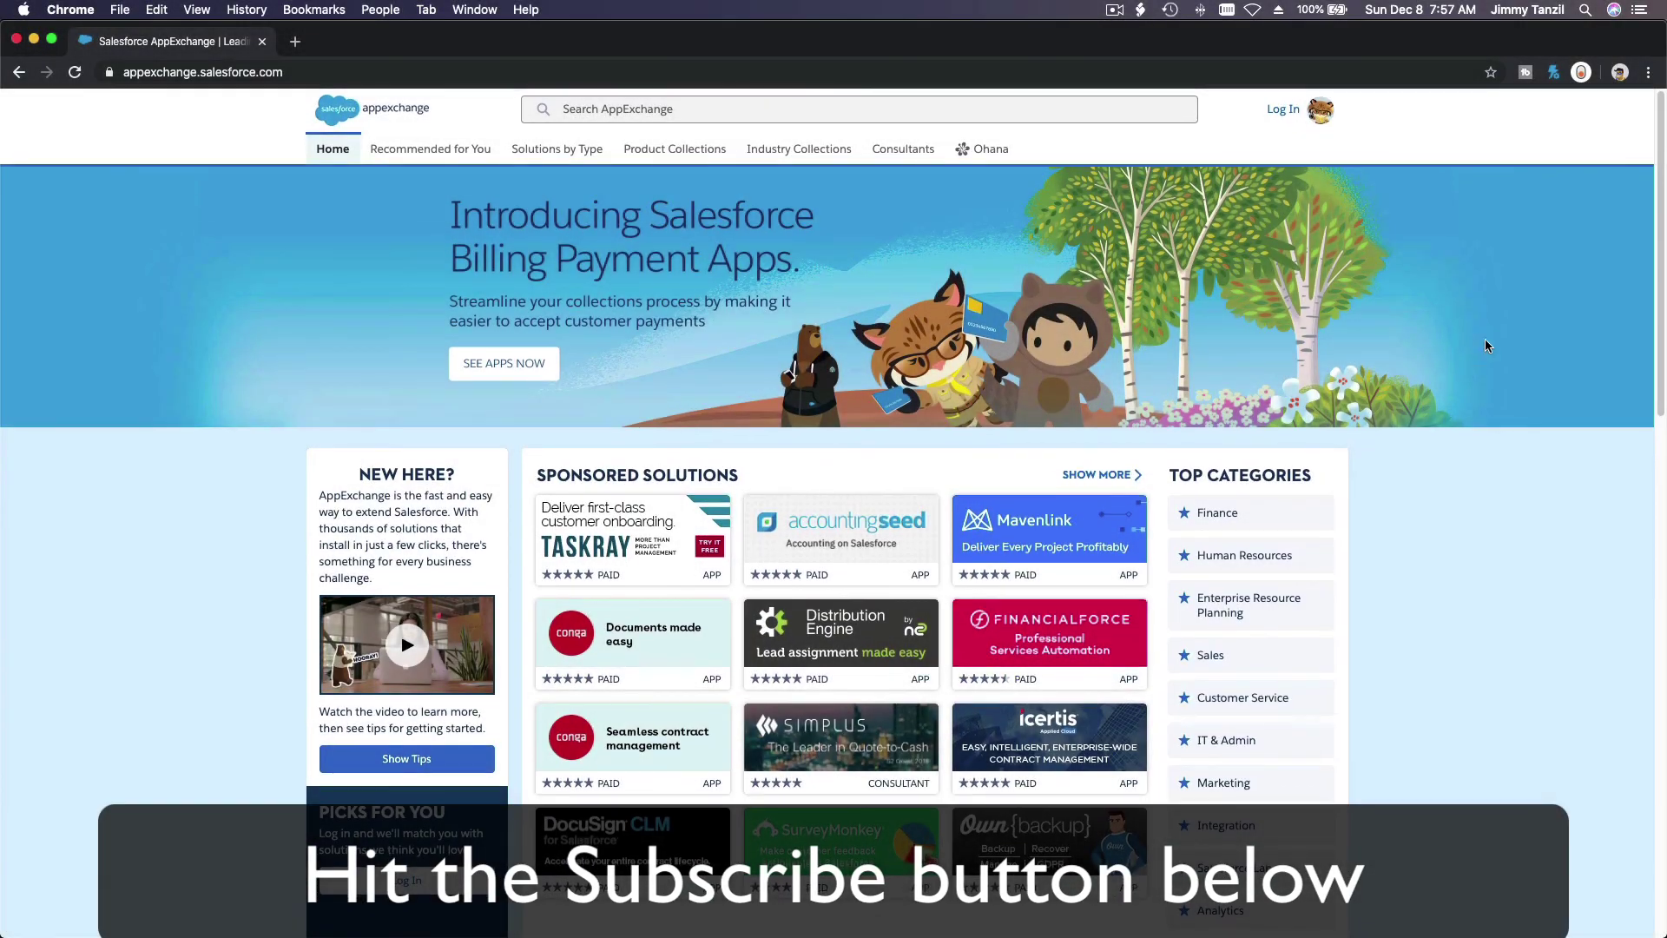
scroll(1544, 309, down, 13)
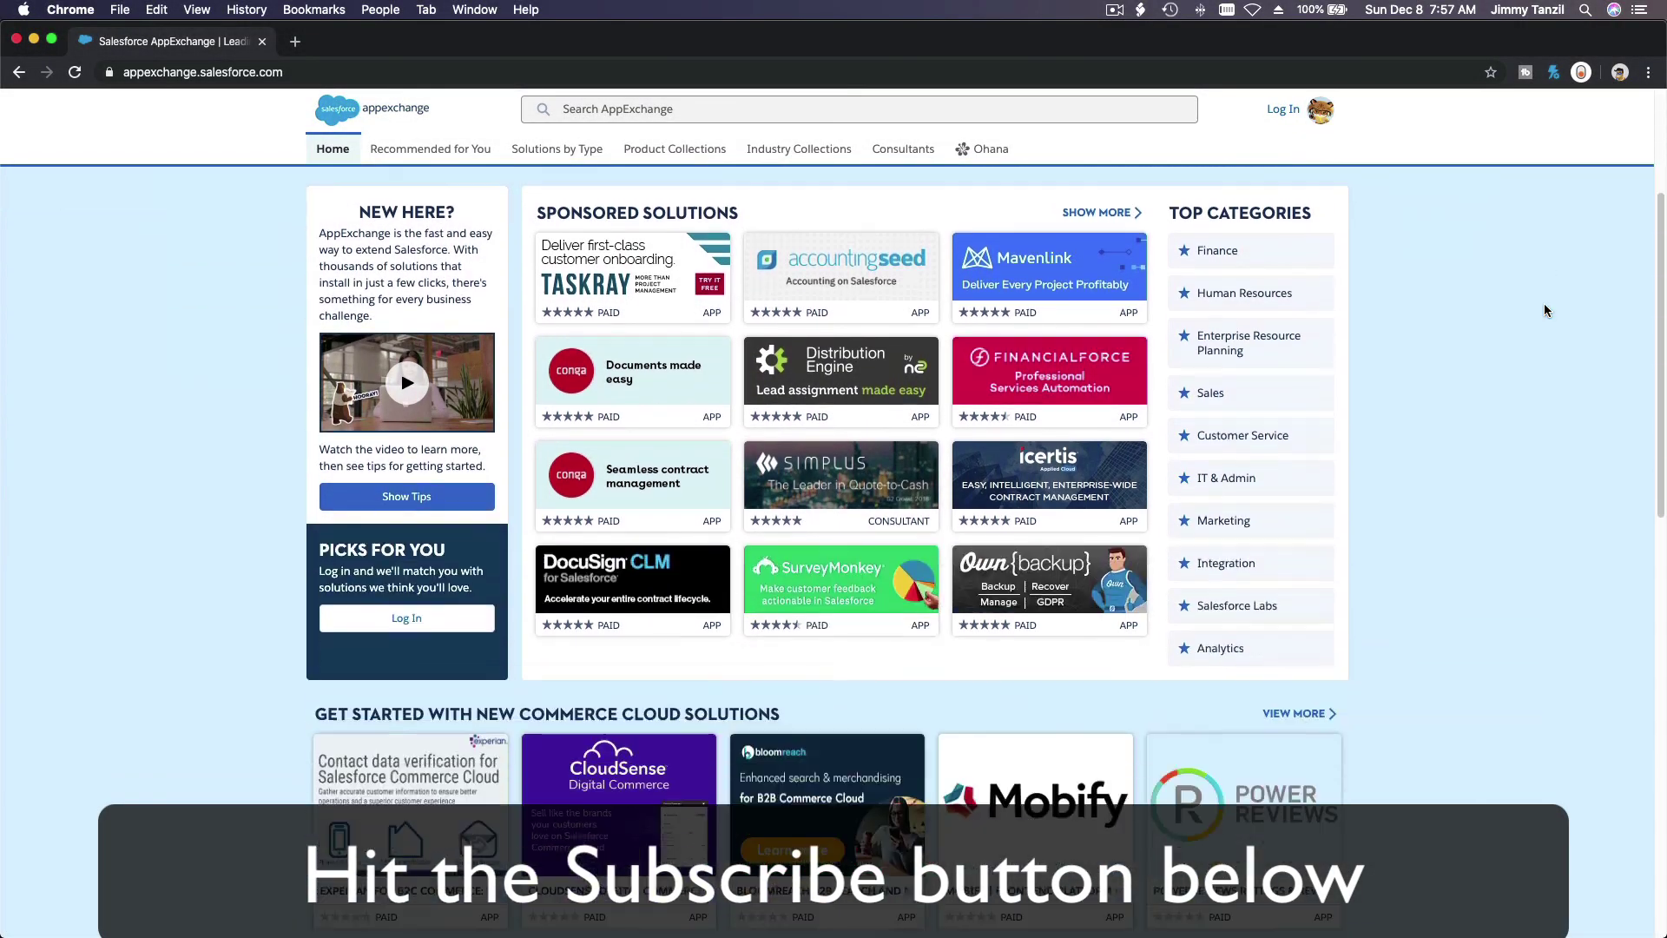
scroll(1544, 309, down, 5)
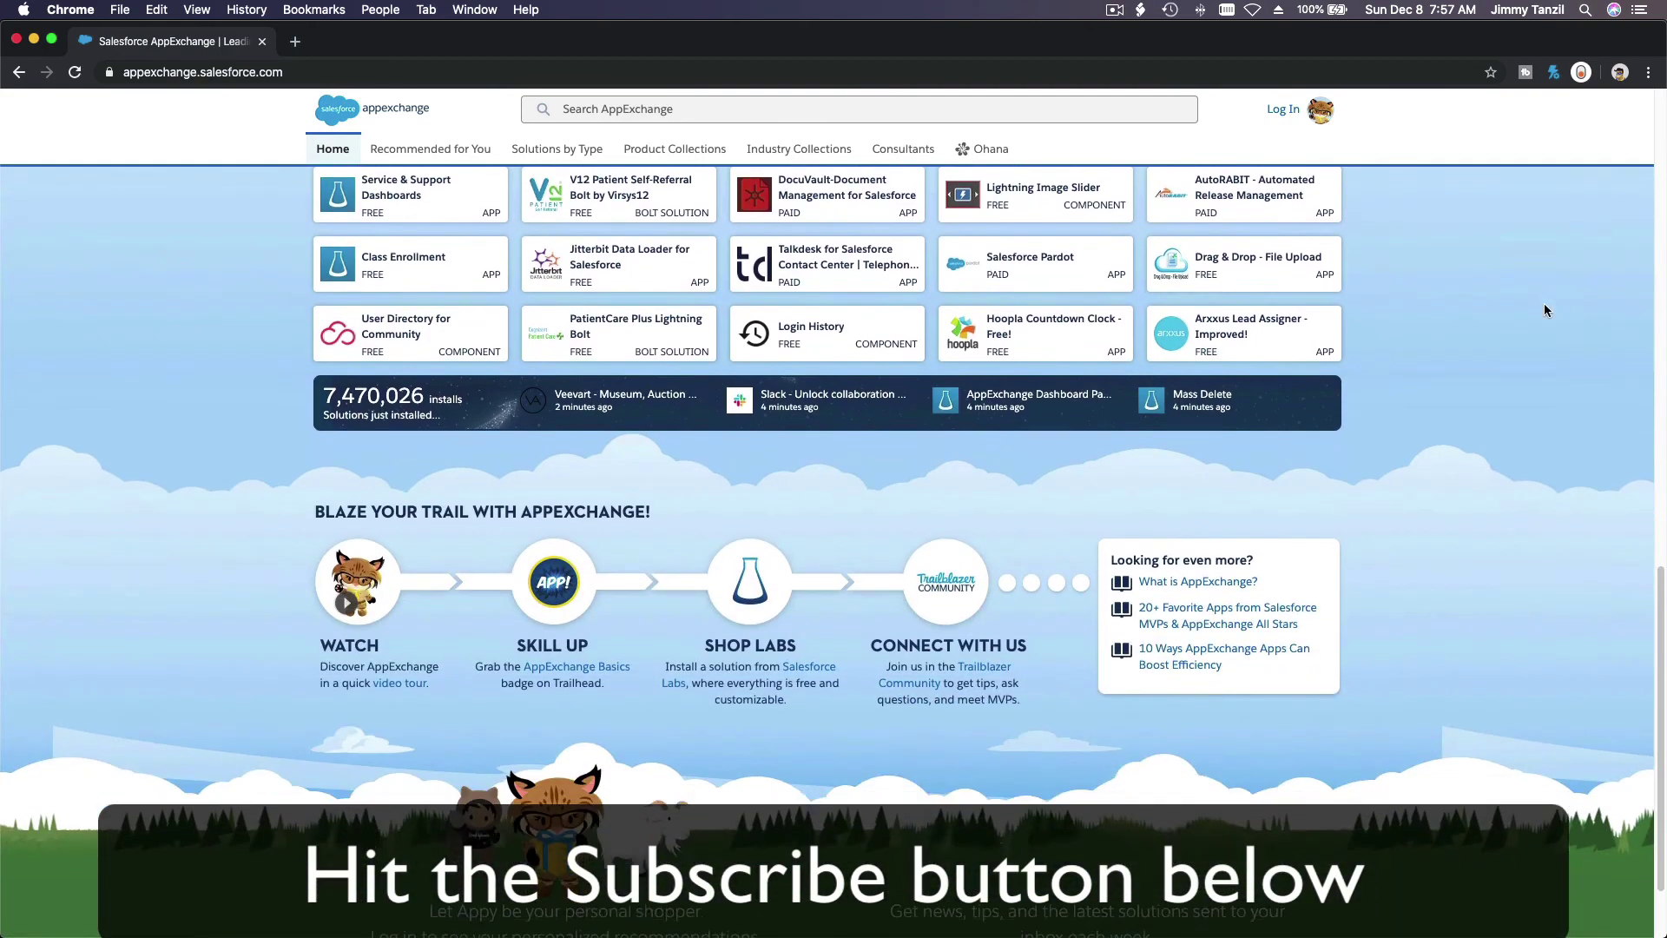